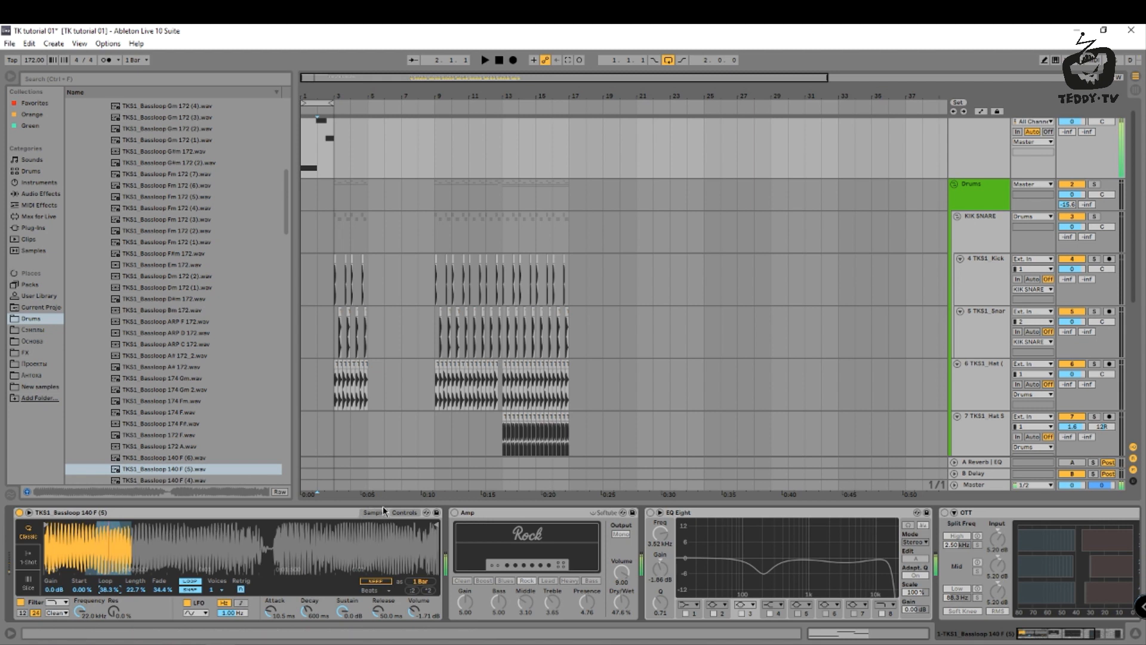
Review the bassloop sampler's controls and sample view, and play the MIDI bass clip while examining its notes.
left_click(404, 512)
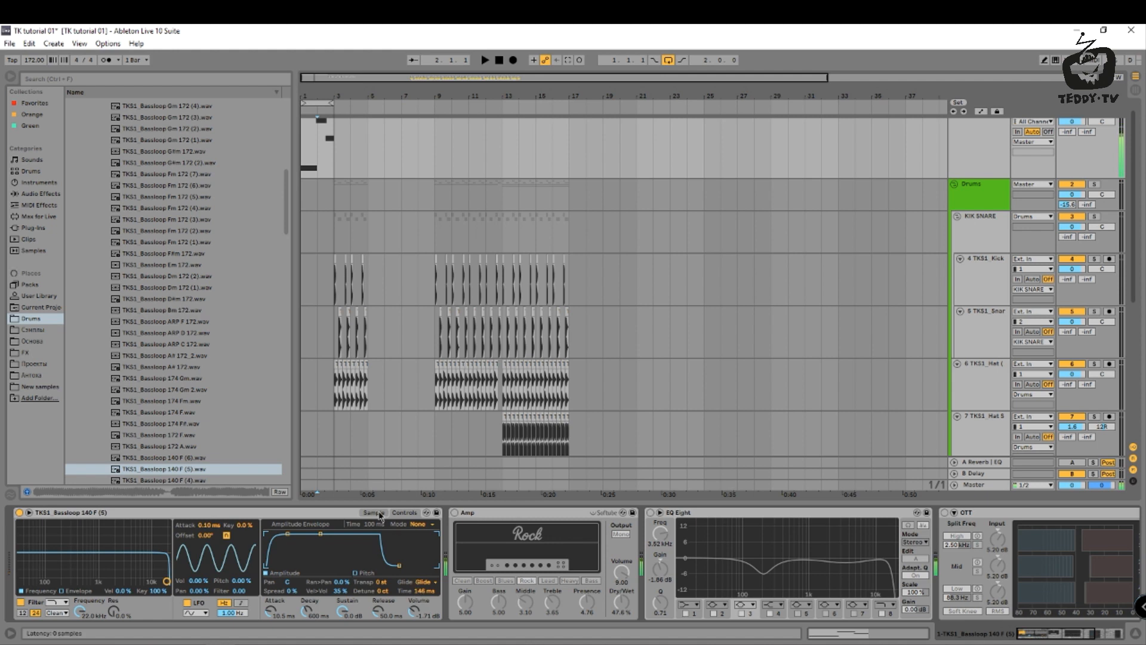
left_click(379, 514)
left_click(312, 137)
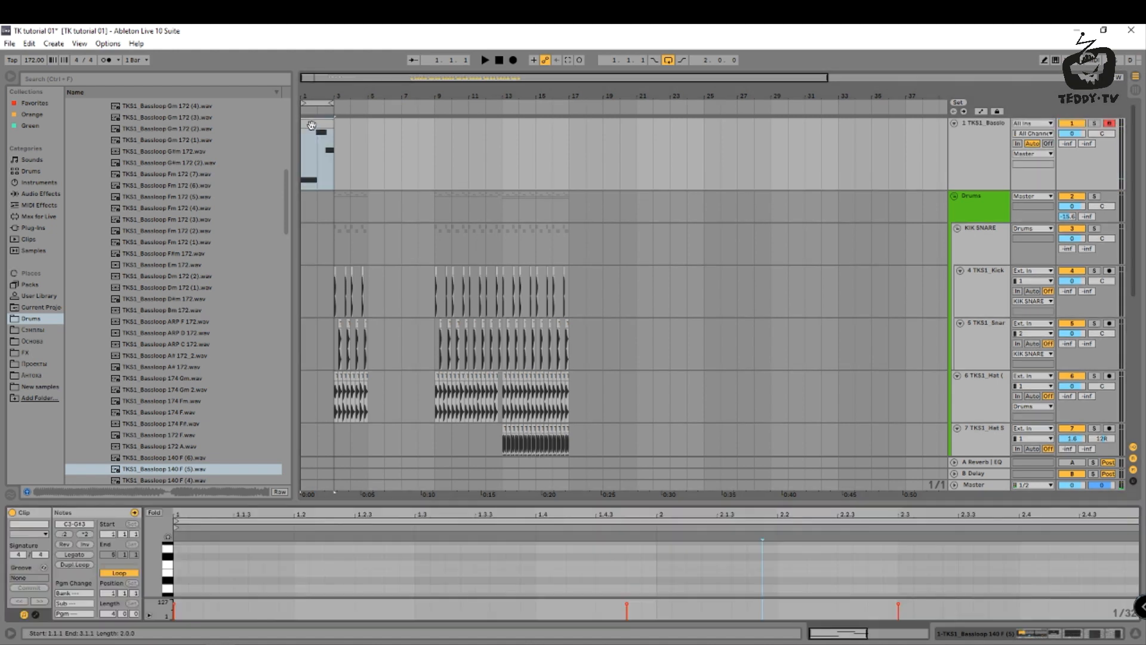
left_click_drag(306, 503, 306, 350)
key("space")
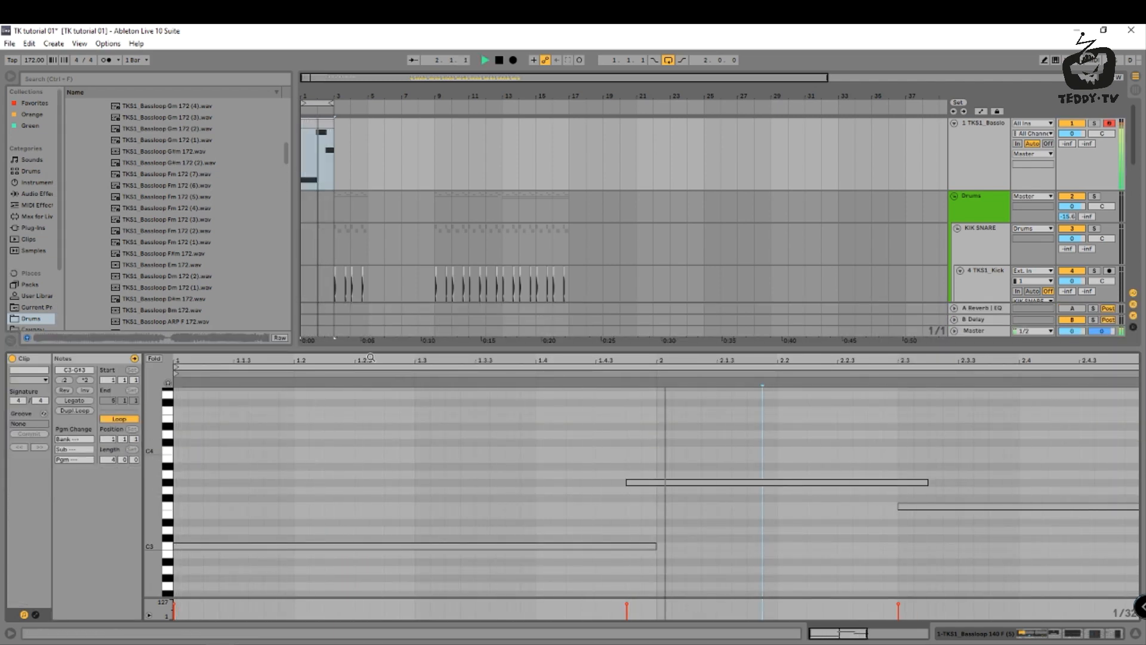
left_click_drag(375, 351, 375, 480)
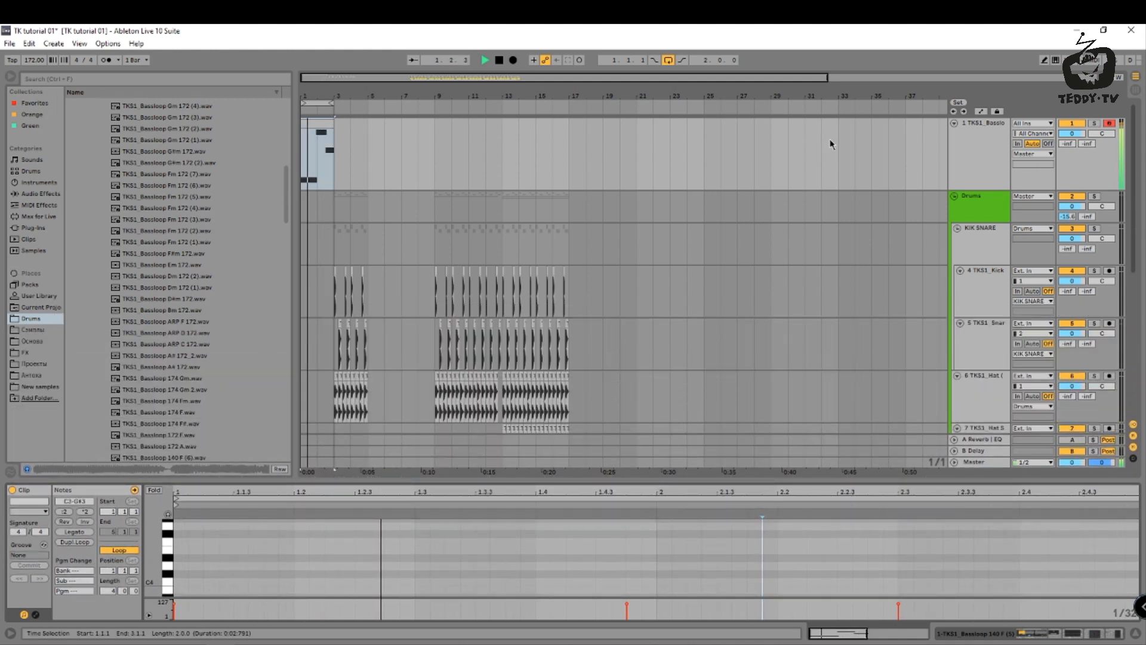
Freeze the TKS1_Bassloop track and insert a new audio track below it.
right_click(993, 134)
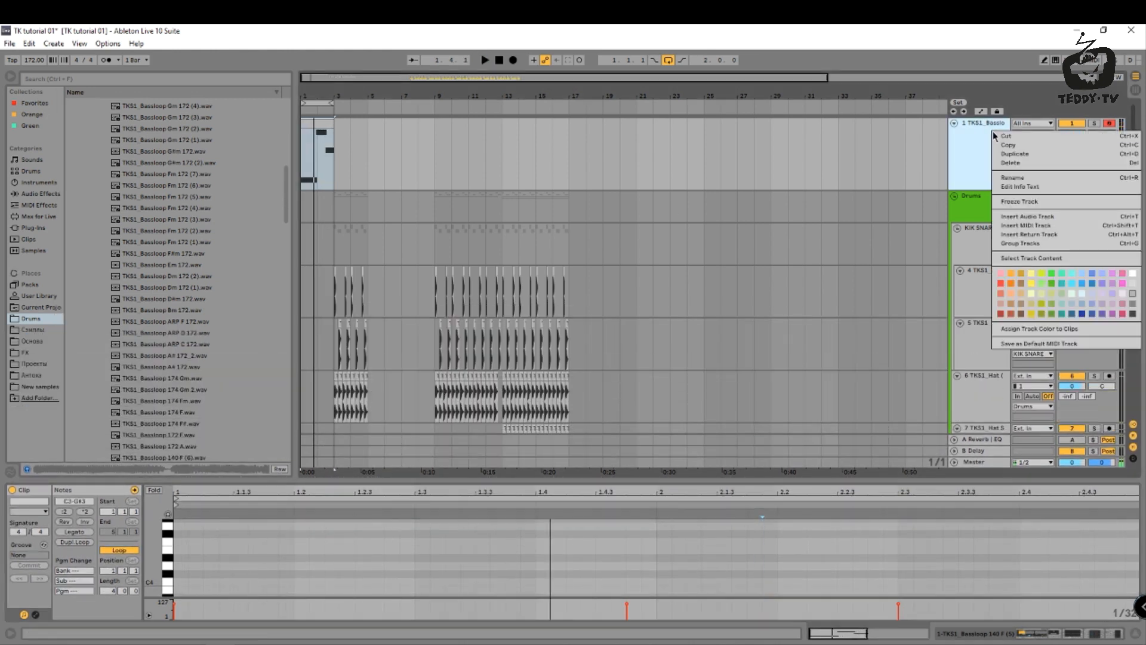
left_click(1019, 201)
right_click(990, 164)
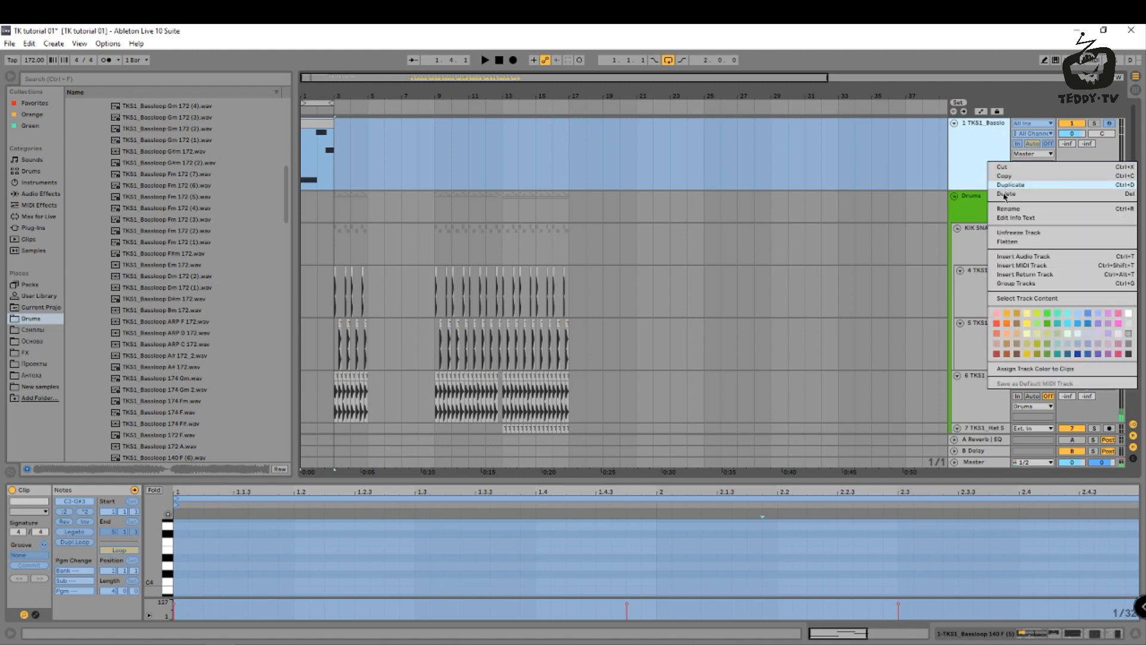
left_click(1023, 256)
Copy the frozen bass clip onto the new audio track at bar 1.
left_click(333, 155)
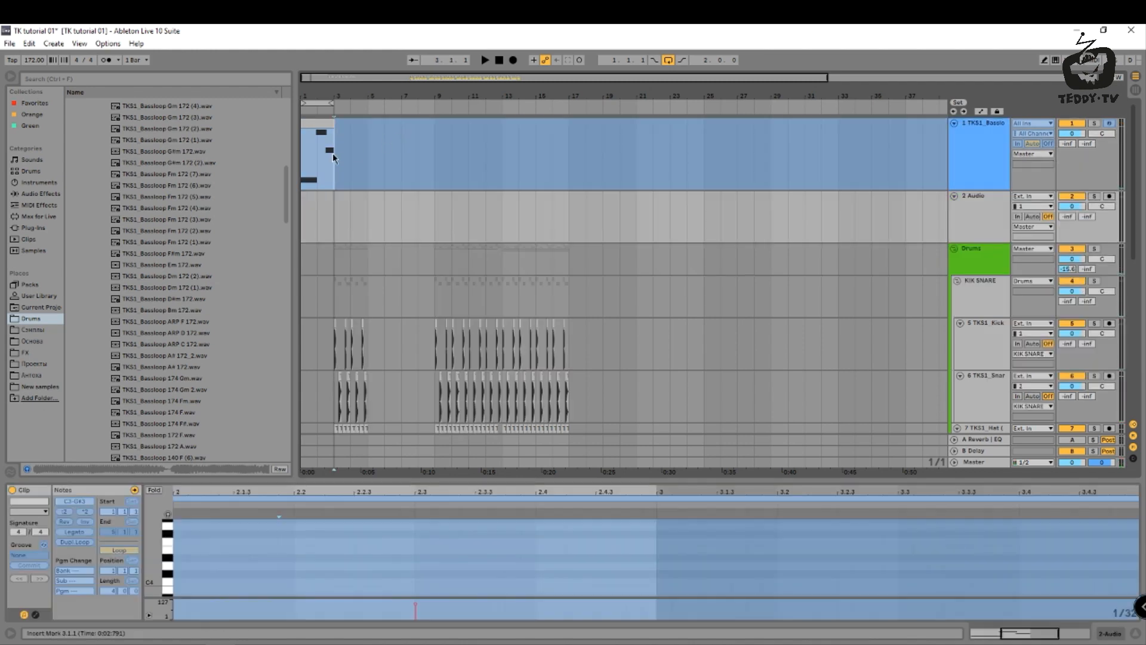
left_click(308, 124)
left_click_drag(308, 125, 315, 206)
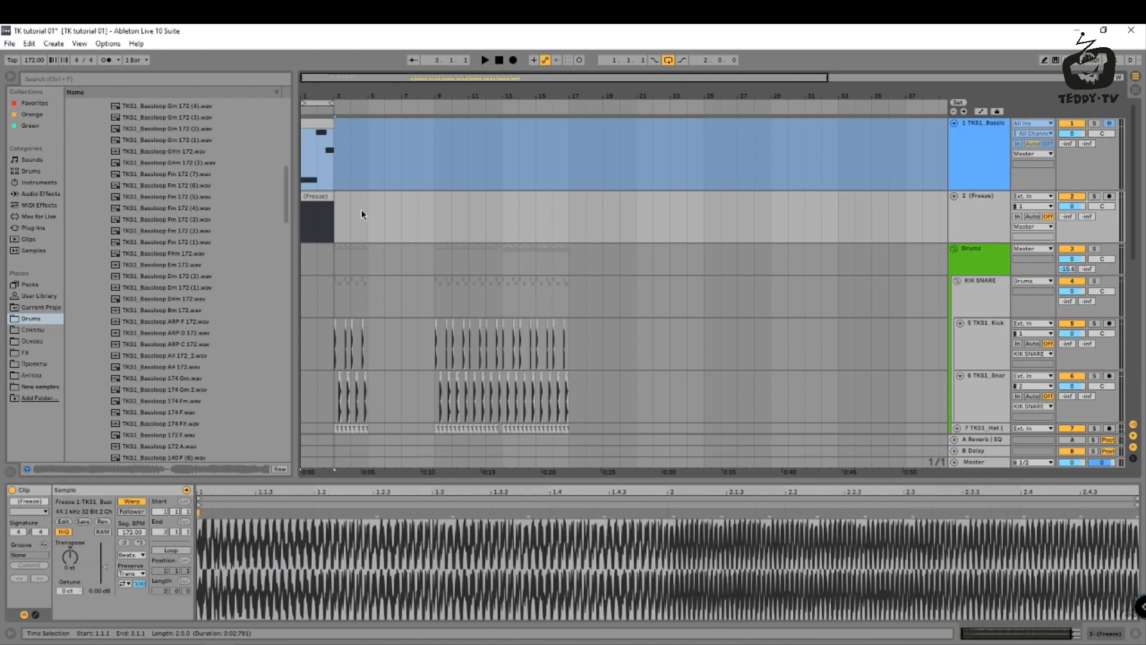
Solo the frozen audio track and play its clip from the start.
left_click(1094, 197)
key("space")
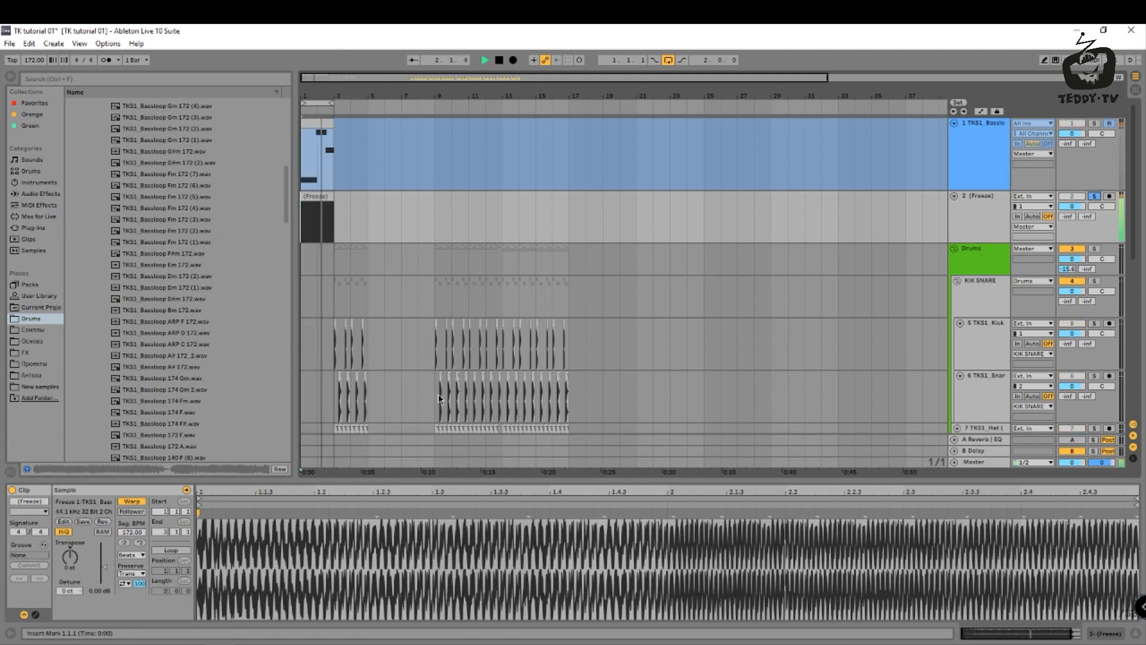
mouse_move(298, 493)
left_mouse_down()
mouse_move(299, 534)
mouse_move(299, 492)
left_mouse_up()
key("space")
Move the frozen audio clip to bar 7 and unfreeze the TKS1_Bassloop track.
left_click_drag(324, 202, 425, 198)
left_click(384, 218)
right_click(1004, 116)
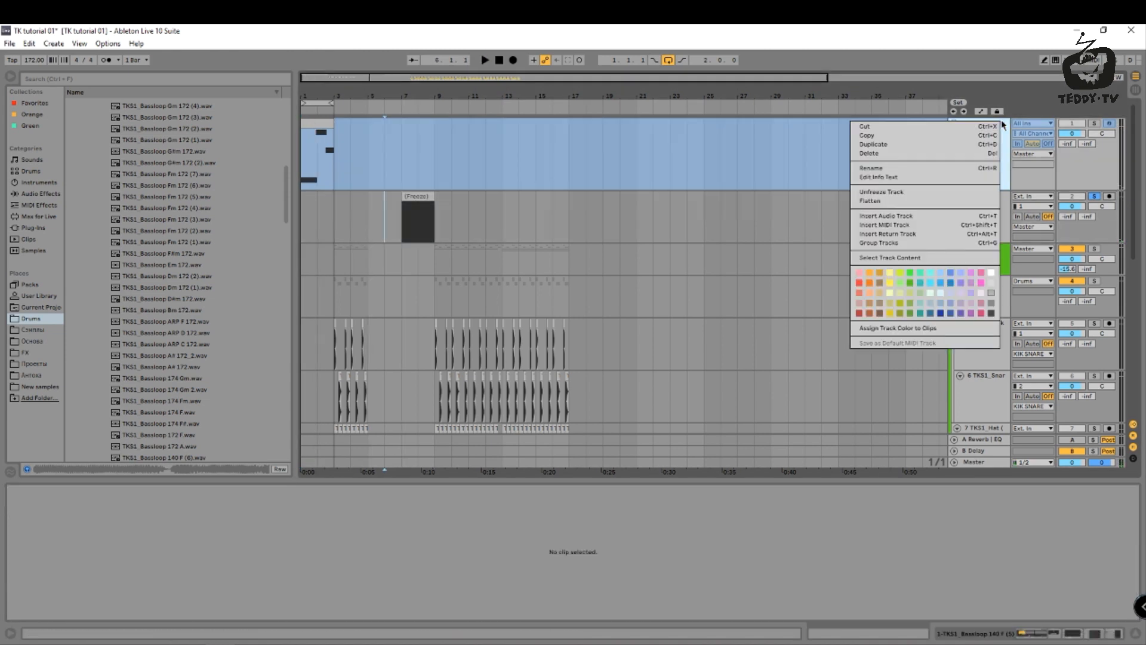
left_click(935, 196)
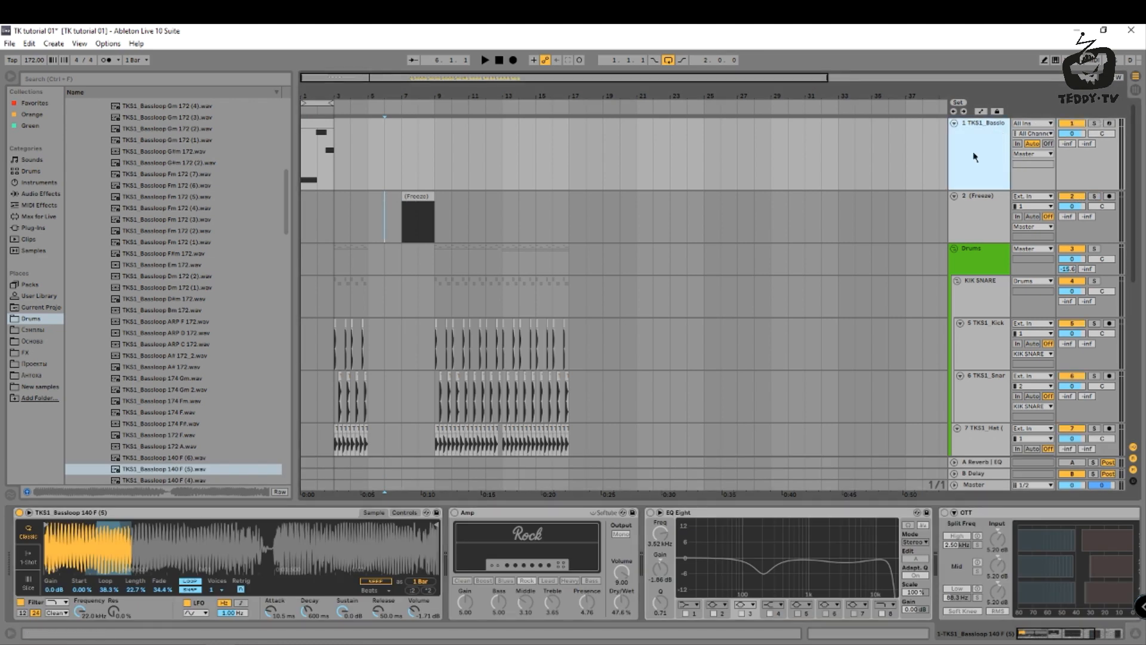
Play the MIDI bass clip from bar 1 and enable the Amp with the Rock model on its track.
left_click(303, 202)
left_click(304, 156)
key("space")
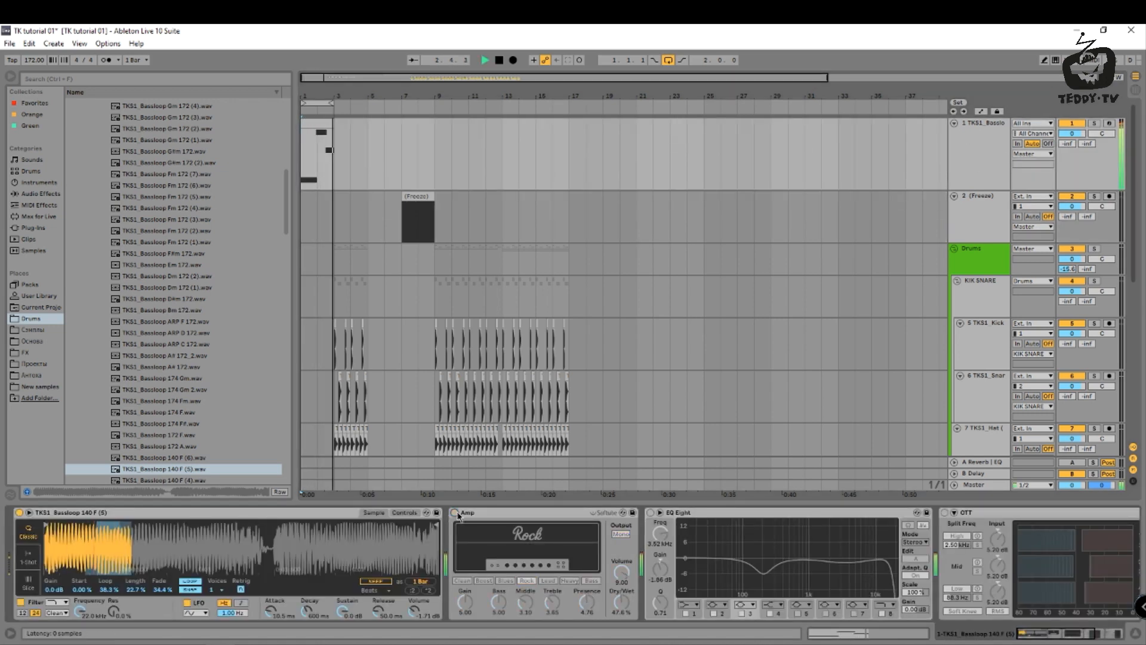
mouse_move(621, 602)
left_mouse_down()
mouse_move(621, 637)
mouse_move(621, 601)
left_mouse_up()
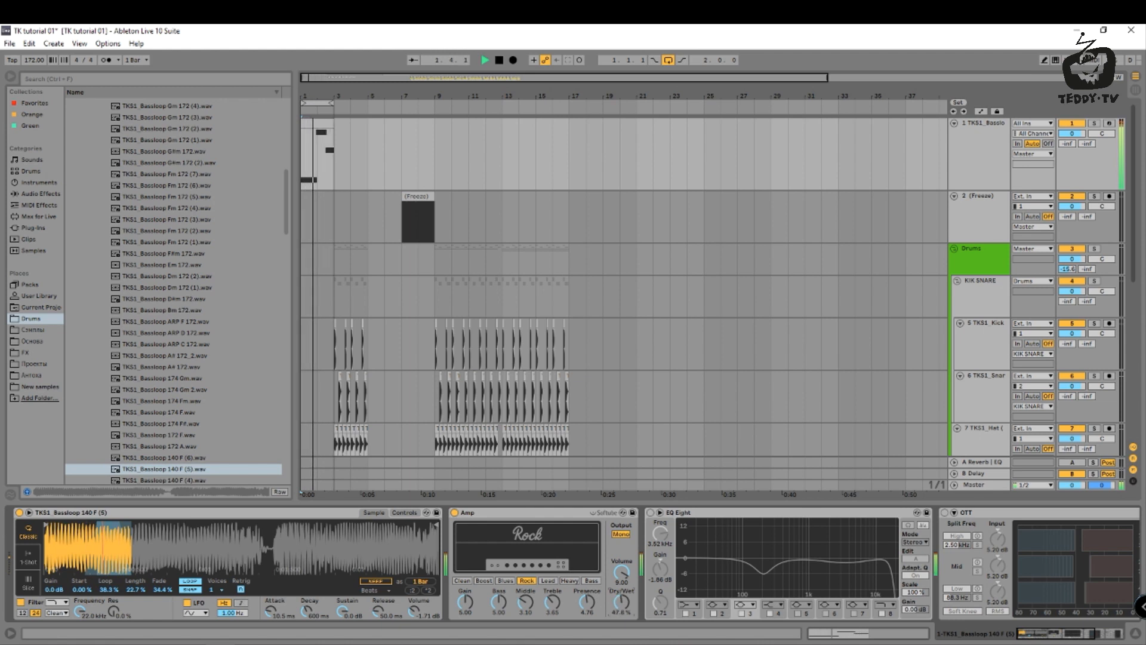
Enable EQ Eight on the bass and set its band 3 cut to 202 Hz at -3.84 dB.
left_click(651, 512)
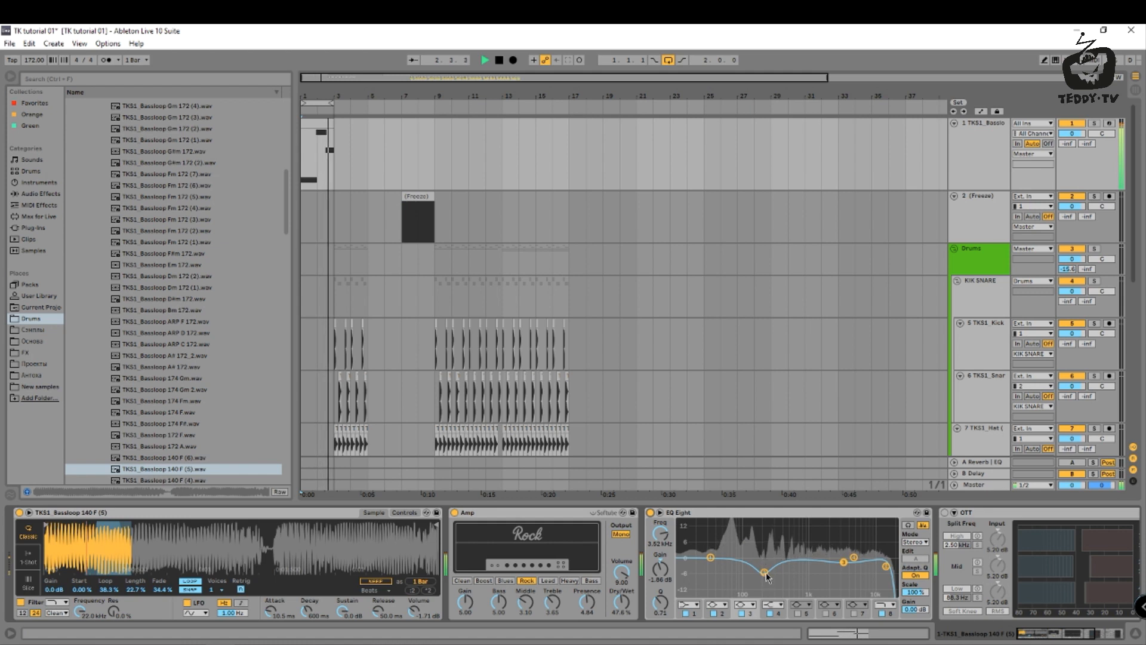
left_click_drag(781, 587, 763, 566)
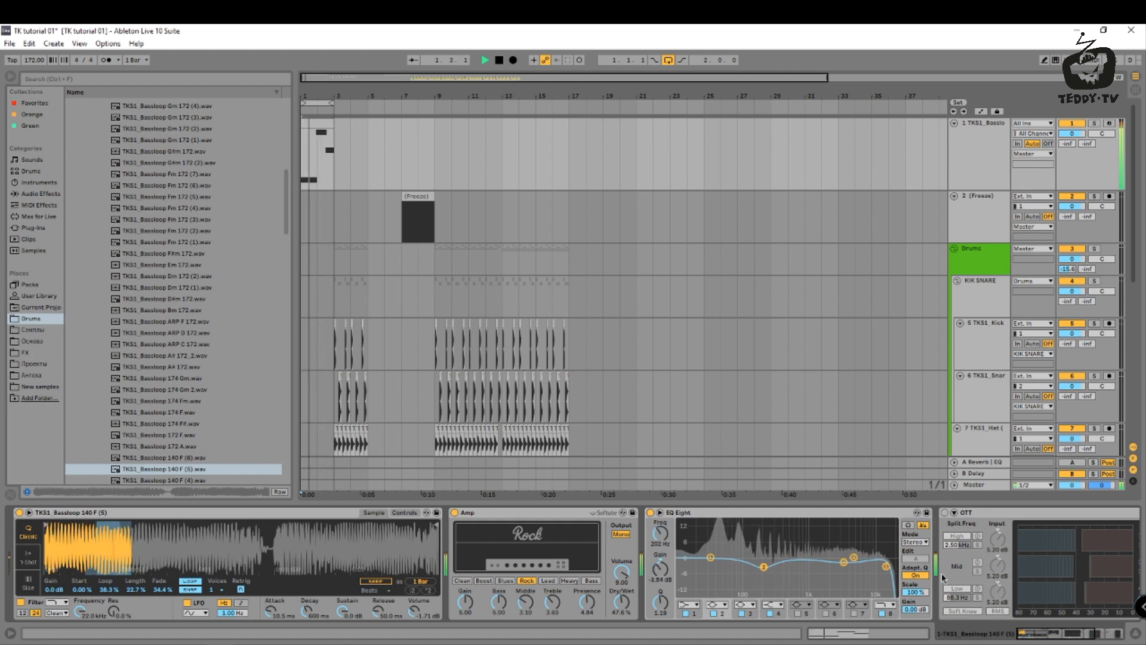
Enable the OTT and the sidechained Compressor at the end of the bass effect chain, and stop playback.
left_click_drag(1044, 643, 1058, 640)
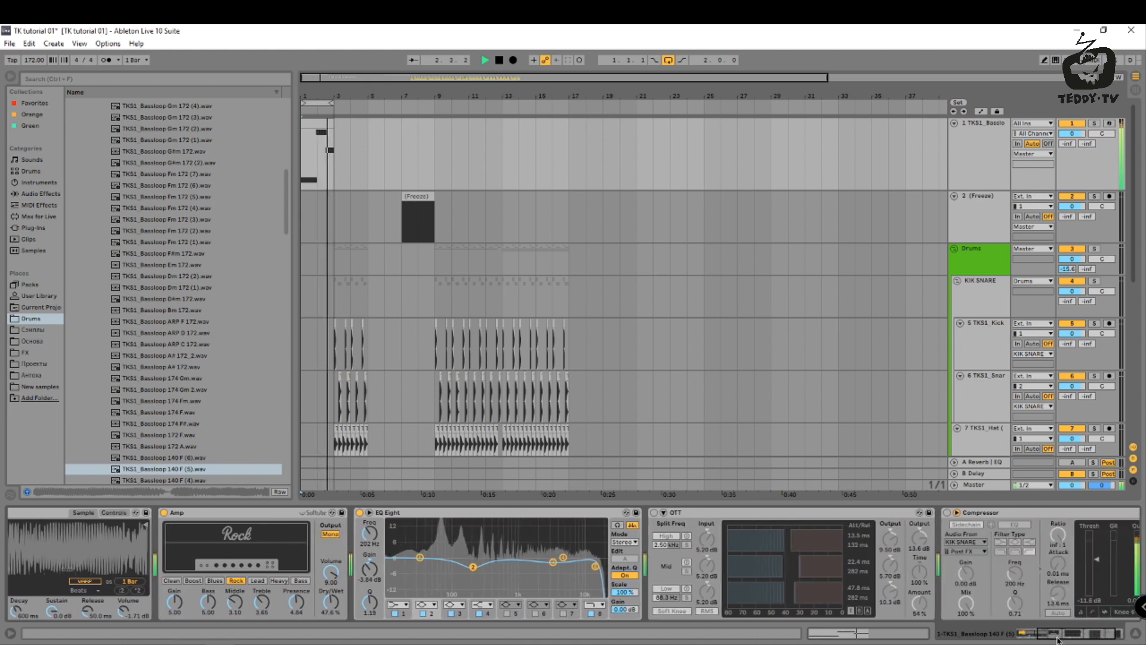
left_click(655, 513)
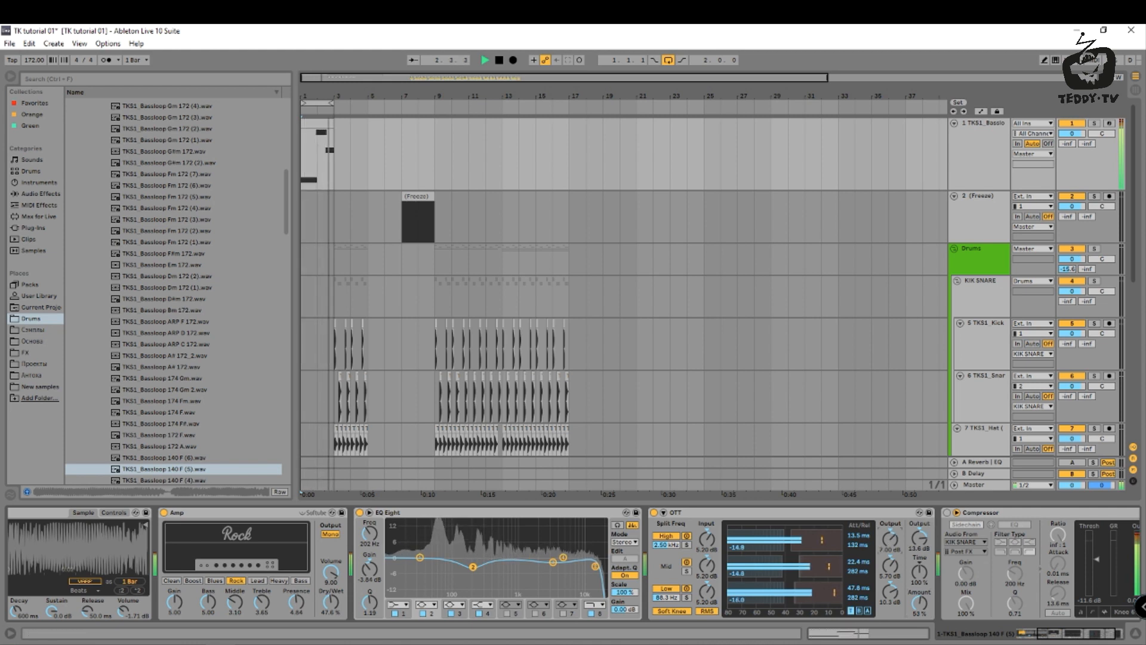
left_click(1073, 639)
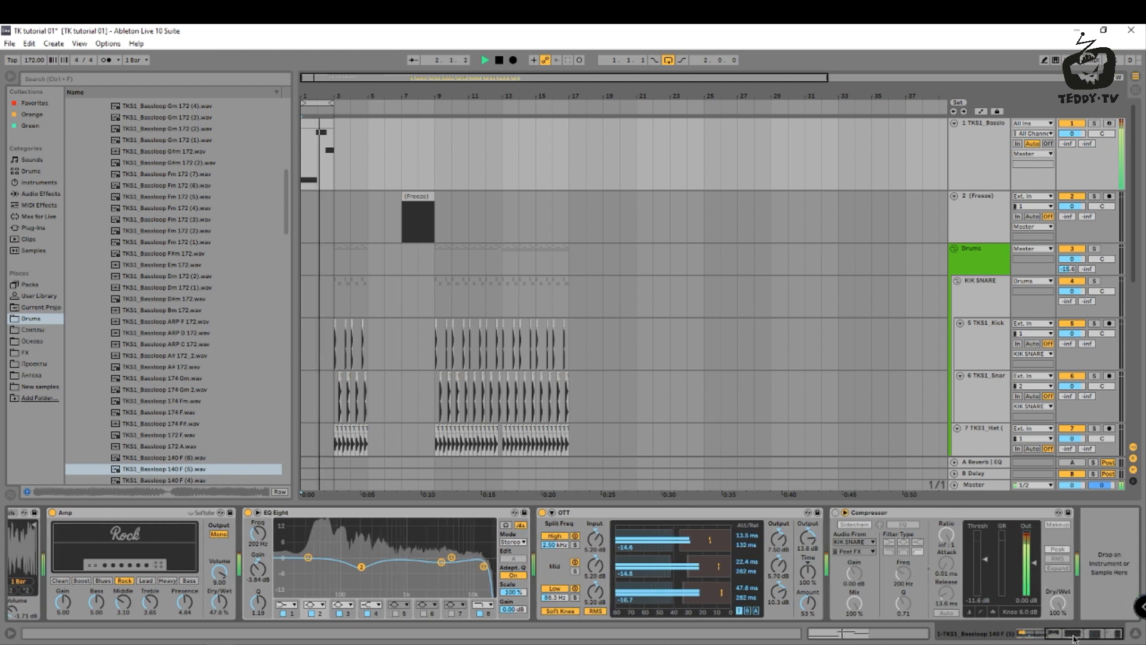
left_click(835, 513)
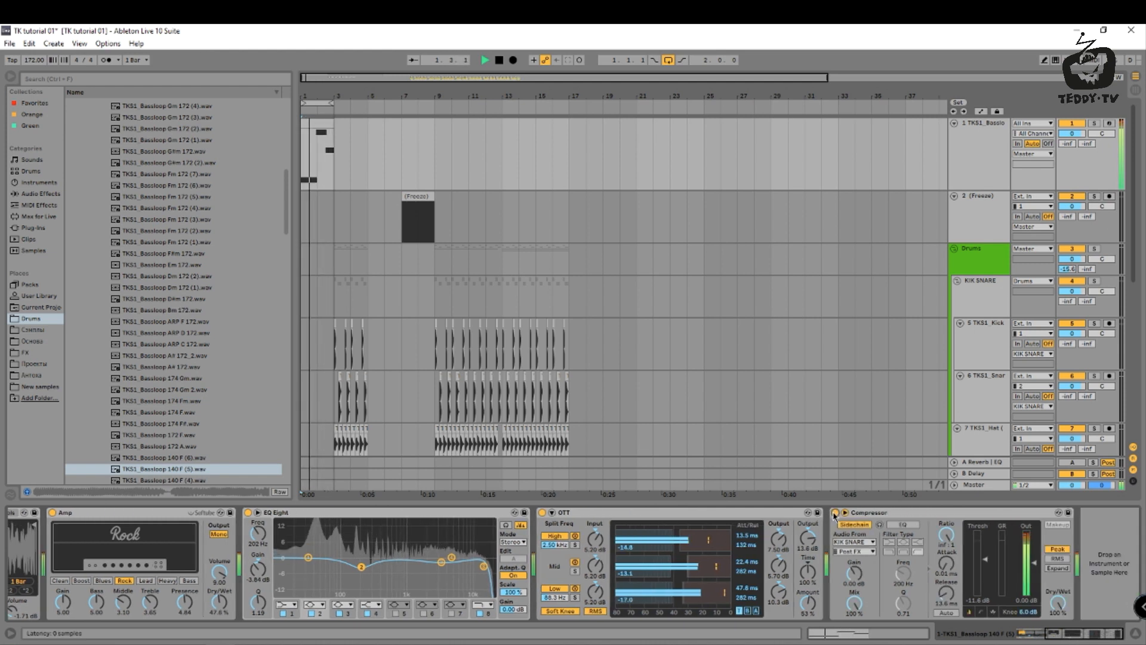
key("space")
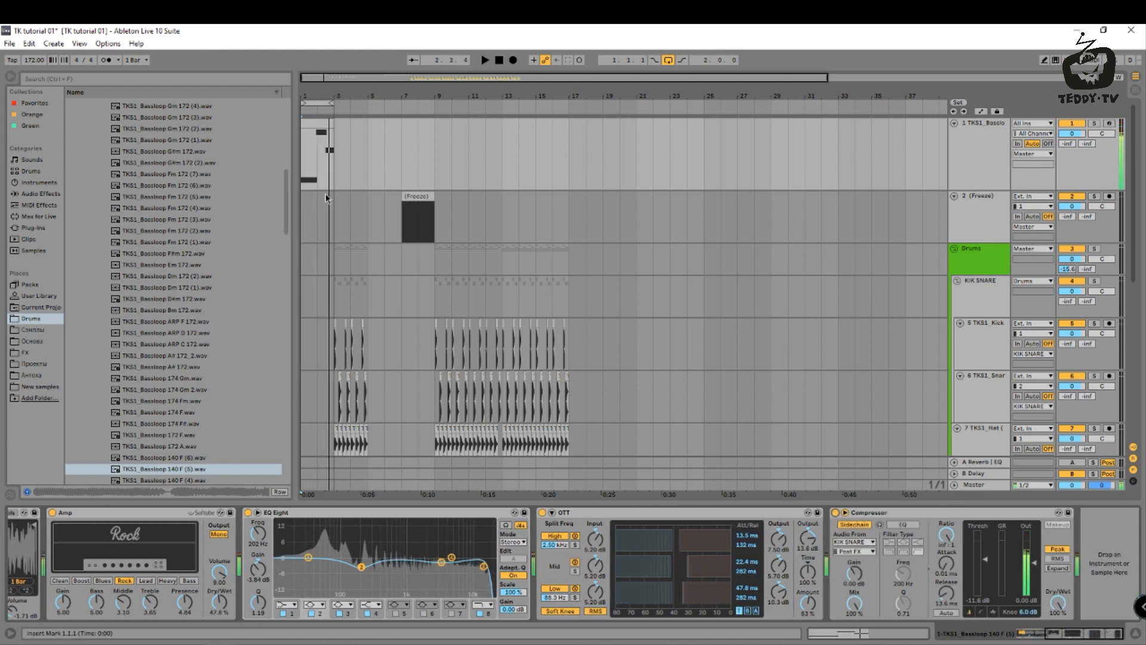
Freeze the processed TKS1_Bassloop track and copy its frozen clip onto the audio track below at bar 3.
left_click(308, 179)
right_click(990, 129)
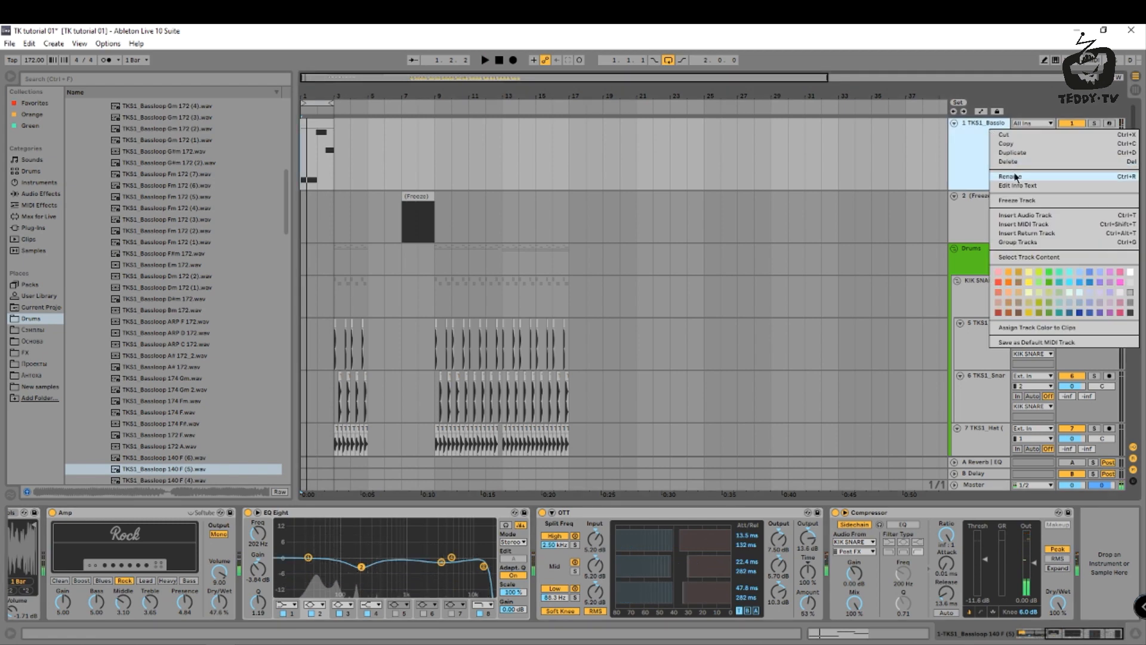
left_click(1016, 201)
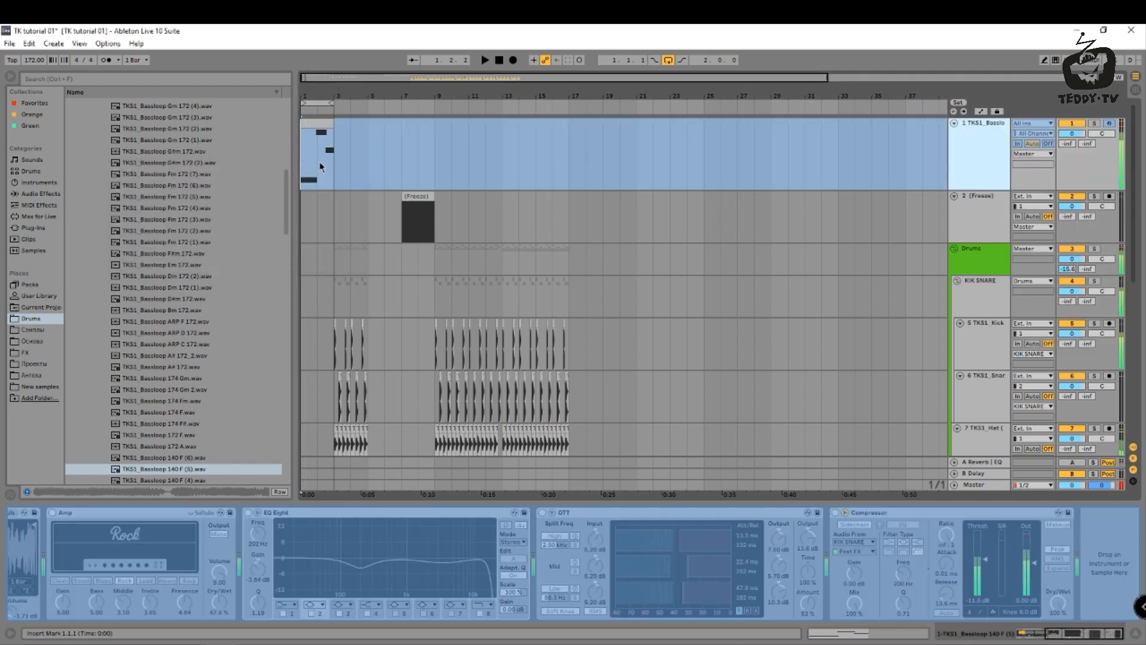
left_click_drag(341, 160, 261, 165)
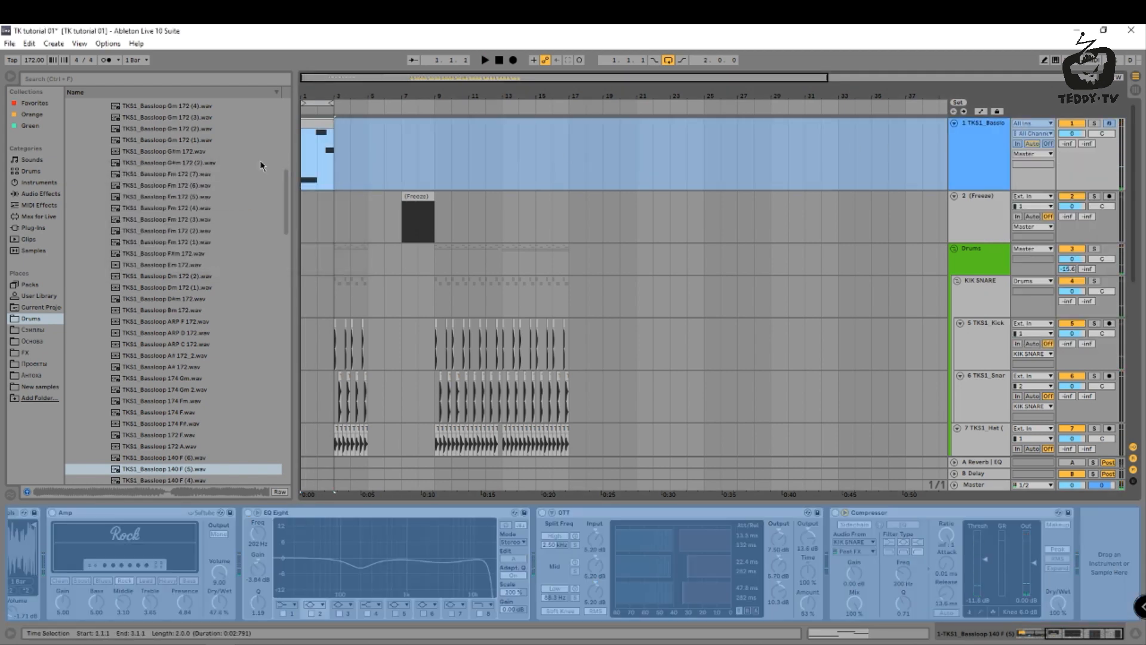
left_click_drag(311, 123, 348, 214)
left_click(329, 219)
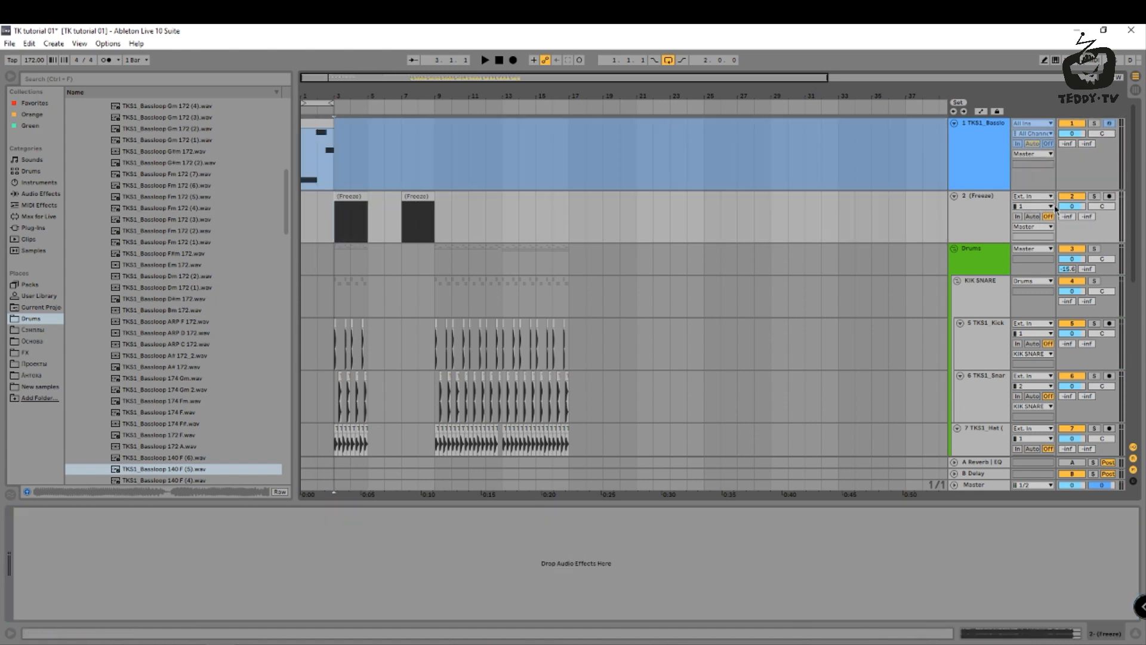
Solo the second track and play the processed frozen clip from bar 3.
left_click(1095, 197)
key("space")
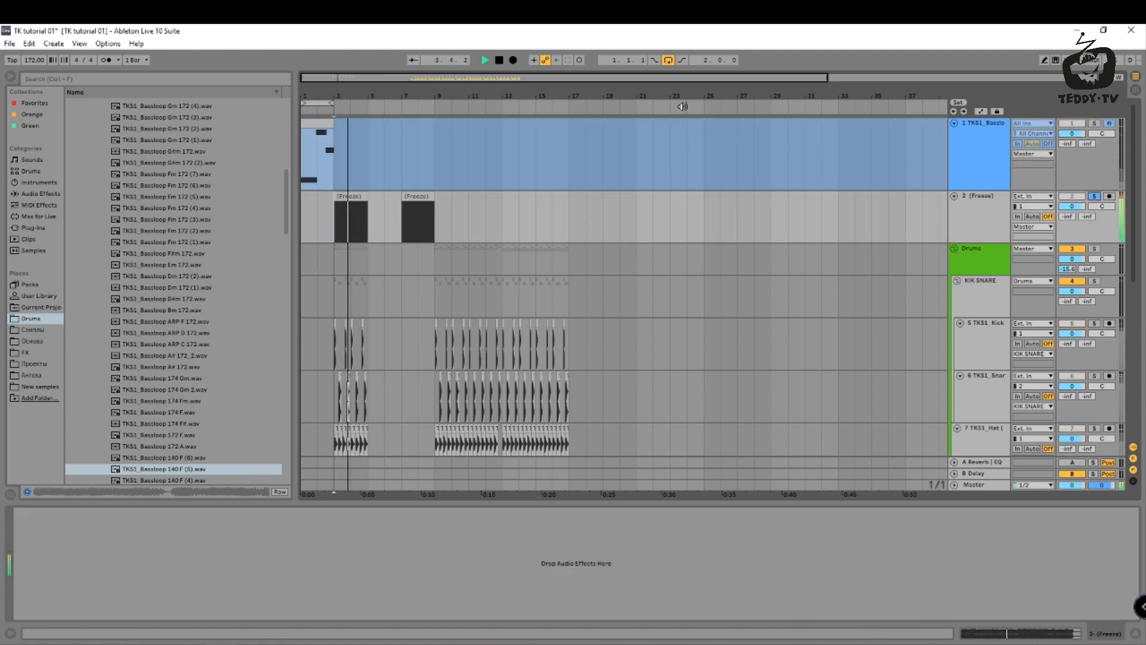
left_click_drag(336, 92, 338, 56)
key("space")
key("space")
key("space")
Move the processed frozen clip from bar 3 to bar 5 on the first track of the Bass group.
scroll(527, 299, "down", 7)
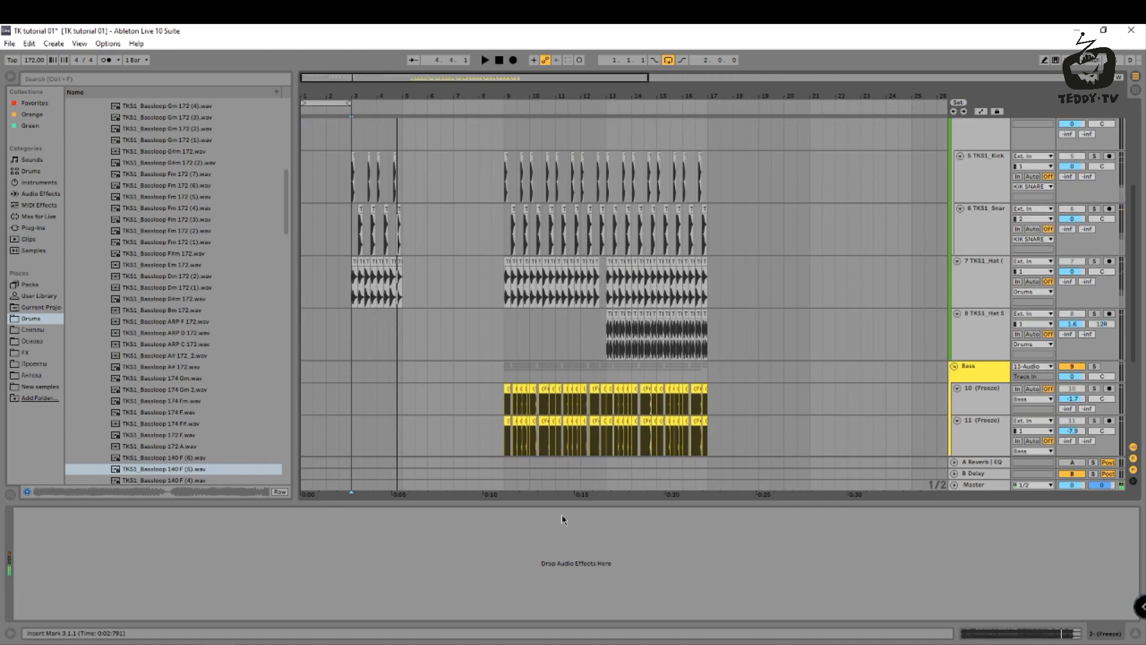
left_click_drag(566, 558, 567, 580)
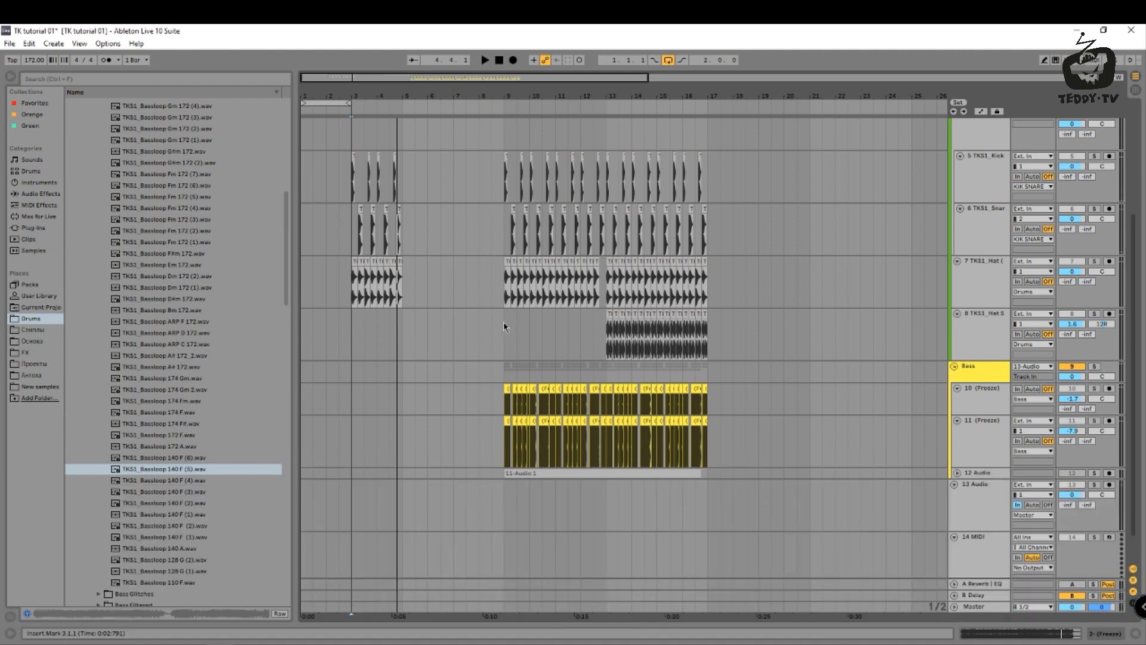
scroll(458, 282, "up", 3)
left_click_drag(377, 136, 407, 497)
scroll(418, 502, "down", 2)
key("space")
key("space")
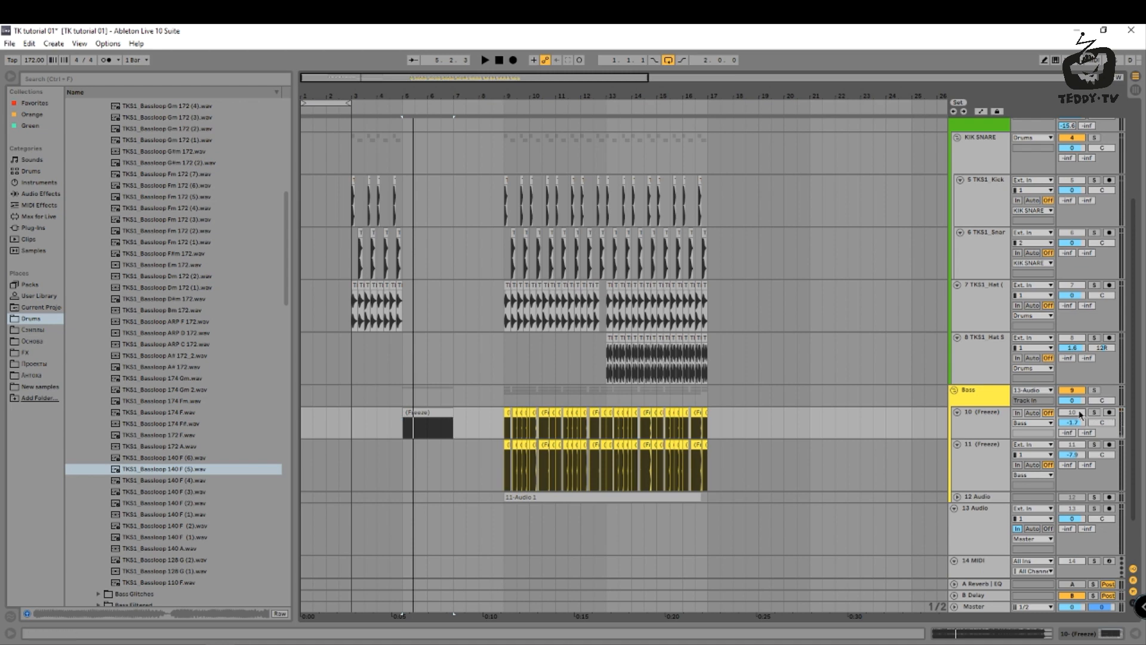
Turn off the second track's solo and play the relocated clip from bar 5 through the Bass group.
scroll(988, 269, "up", 4)
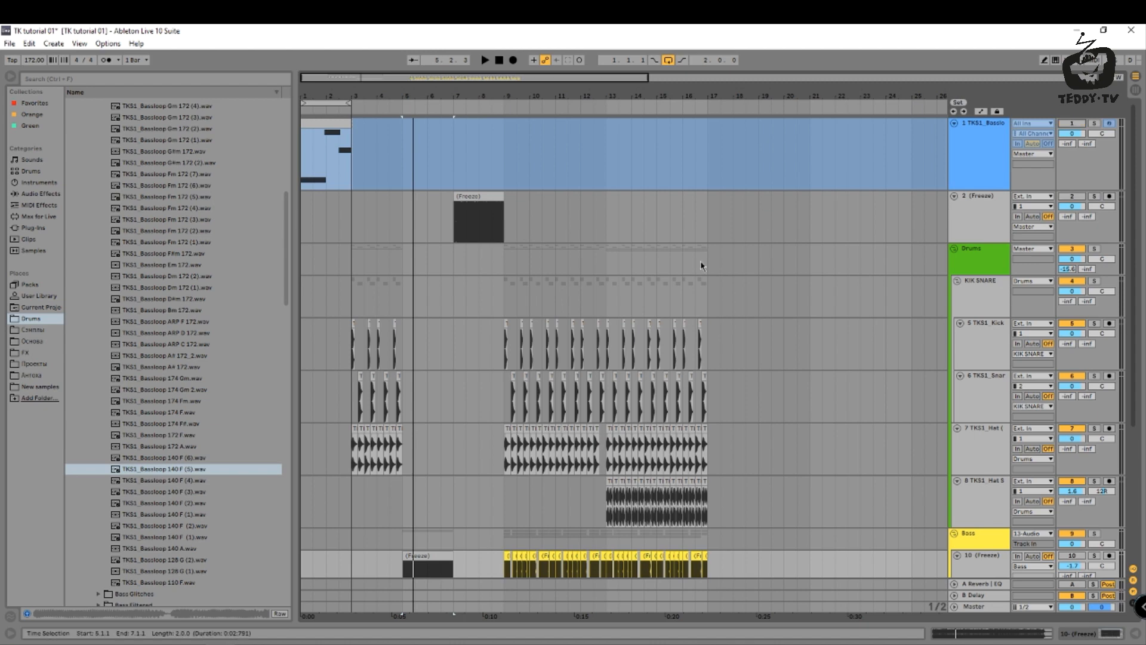
scroll(333, 384, "down", 4)
left_click(407, 416)
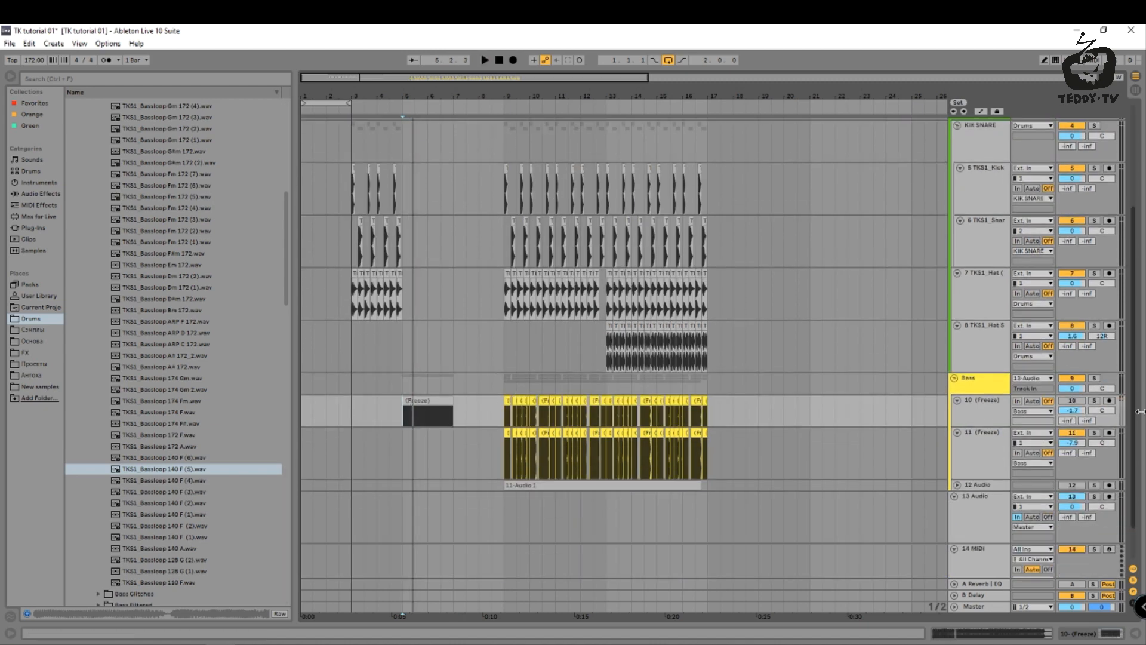
scroll(463, 388, "down", 1)
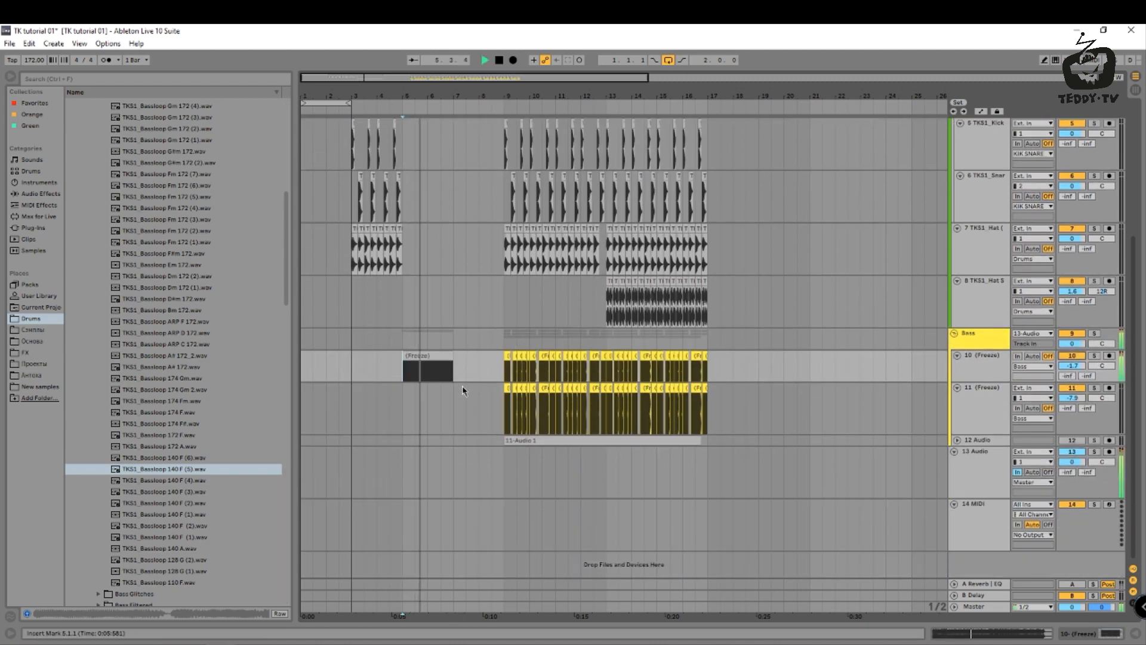
key("space")
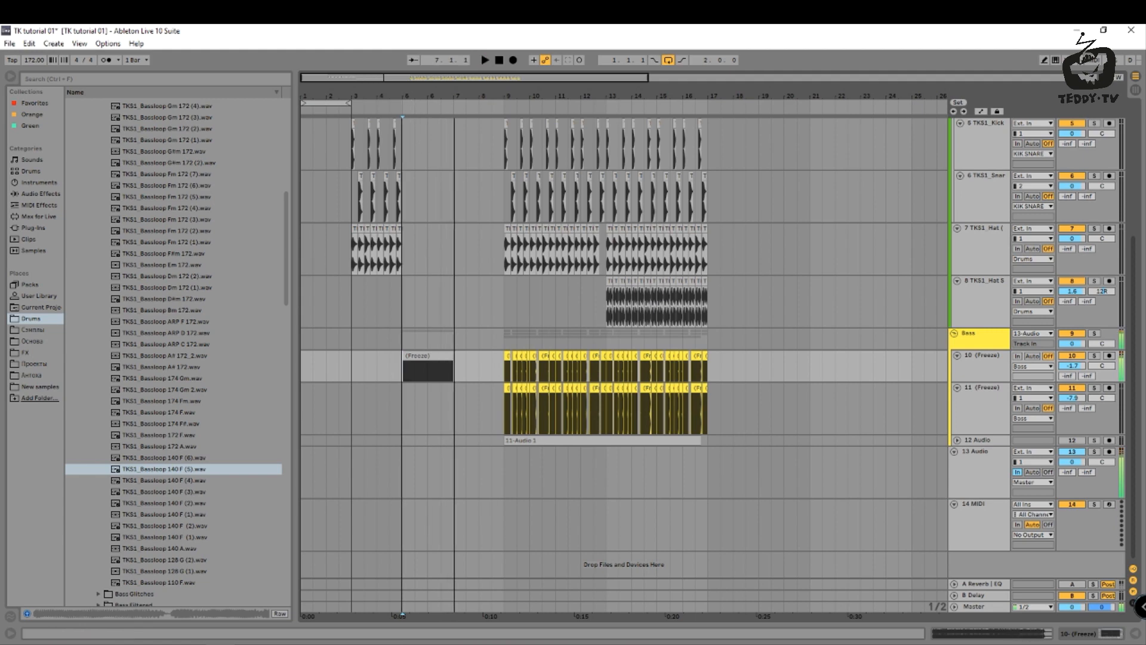
Solo the Bass group's first track and play its chopped bass clips from bar 9.
left_click_drag(403, 95, 404, 95)
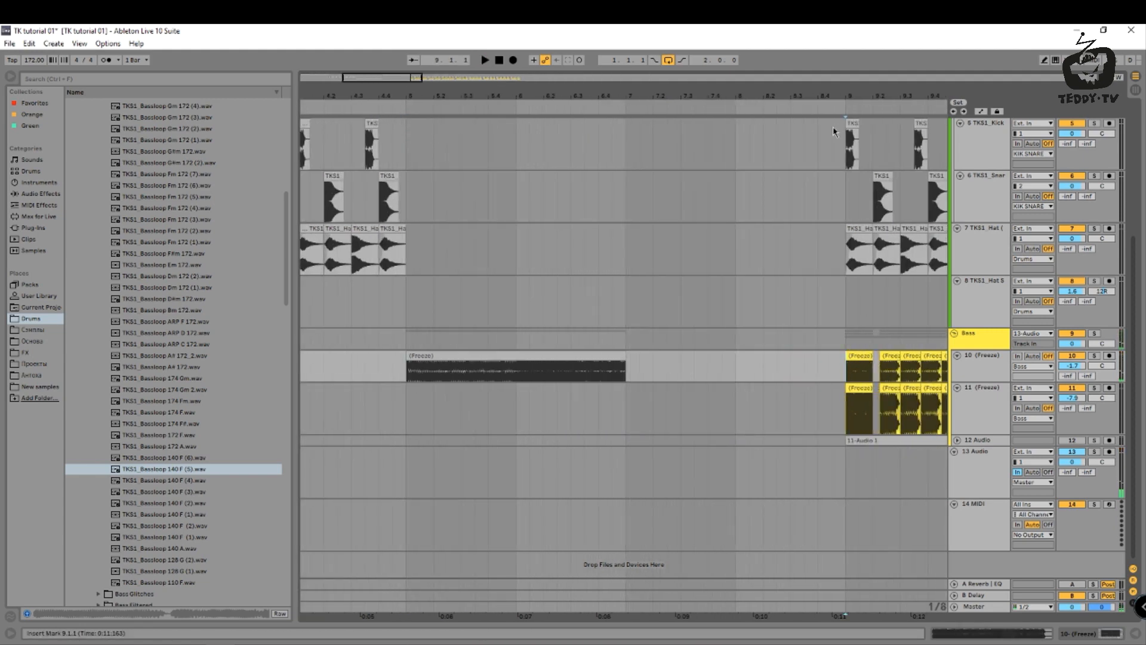
key("space")
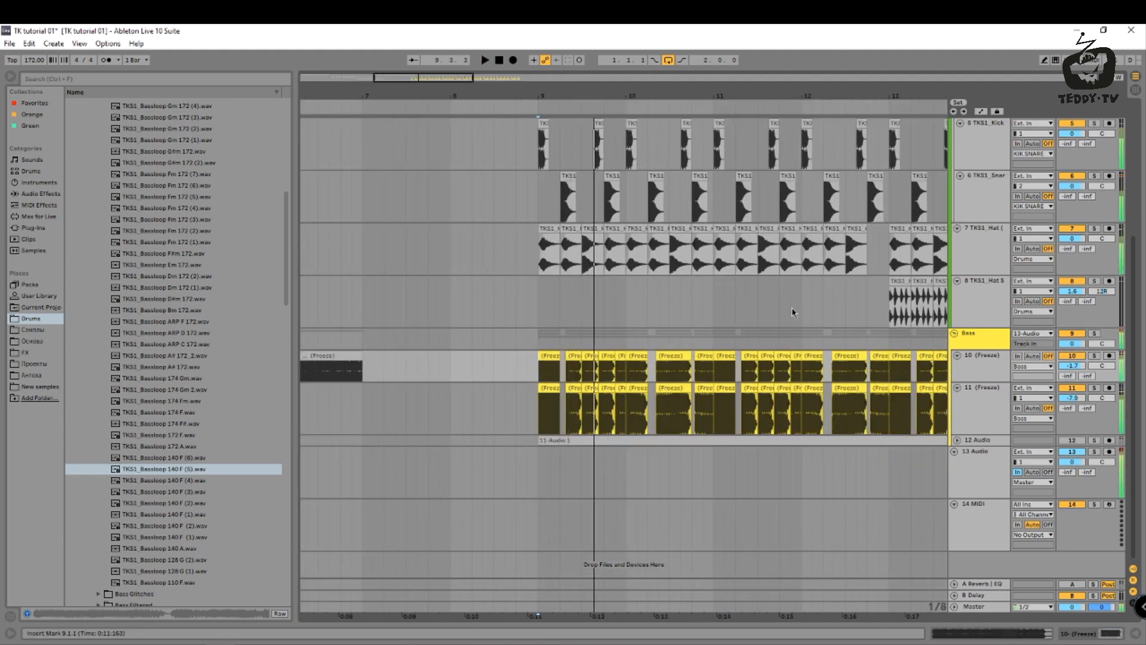
left_click(1094, 355)
key("space")
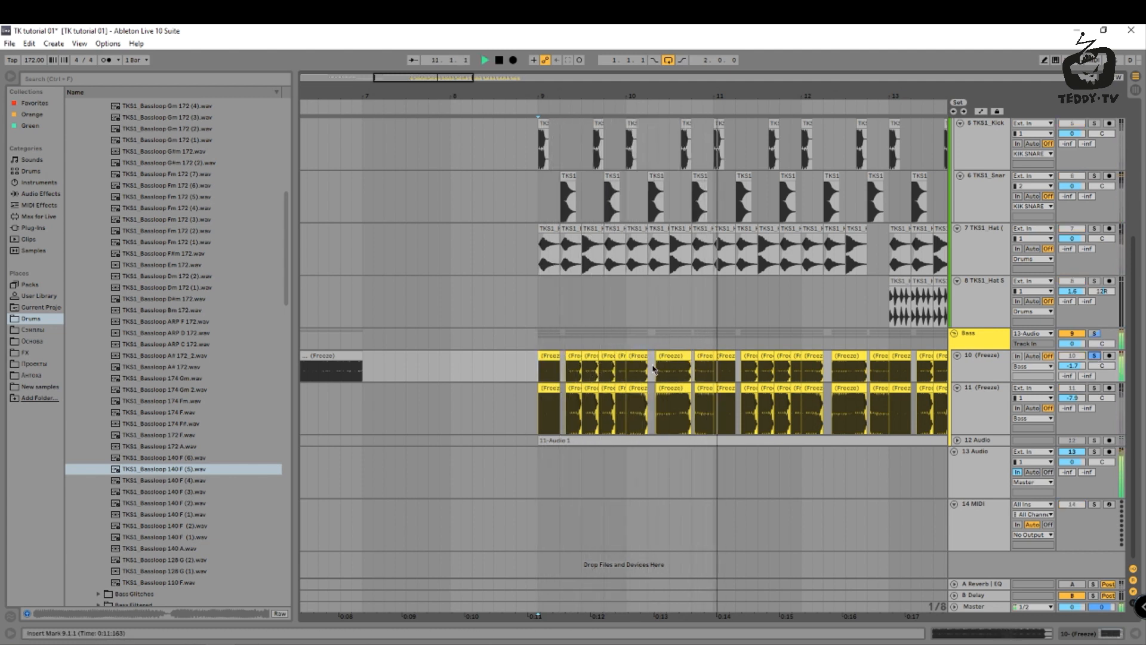
Play the chopped bass clips from bar 9 and increase the height of the Bass group's first track.
key("plus")
key("plus")
key("space")
key("space")
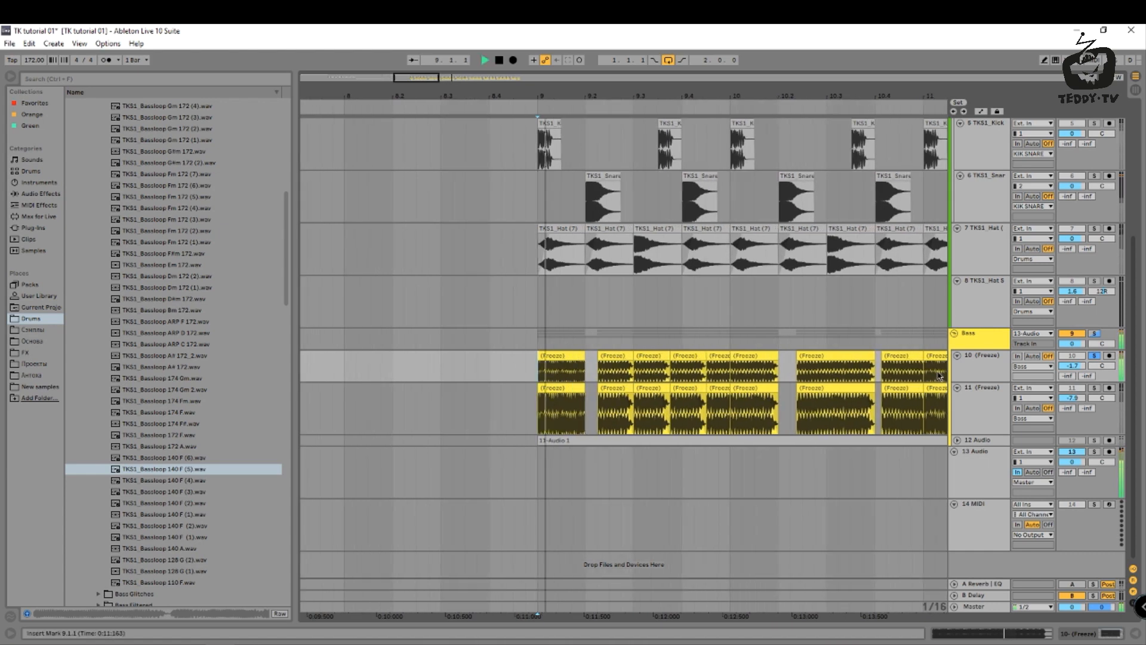
left_click_drag(976, 382, 977, 422)
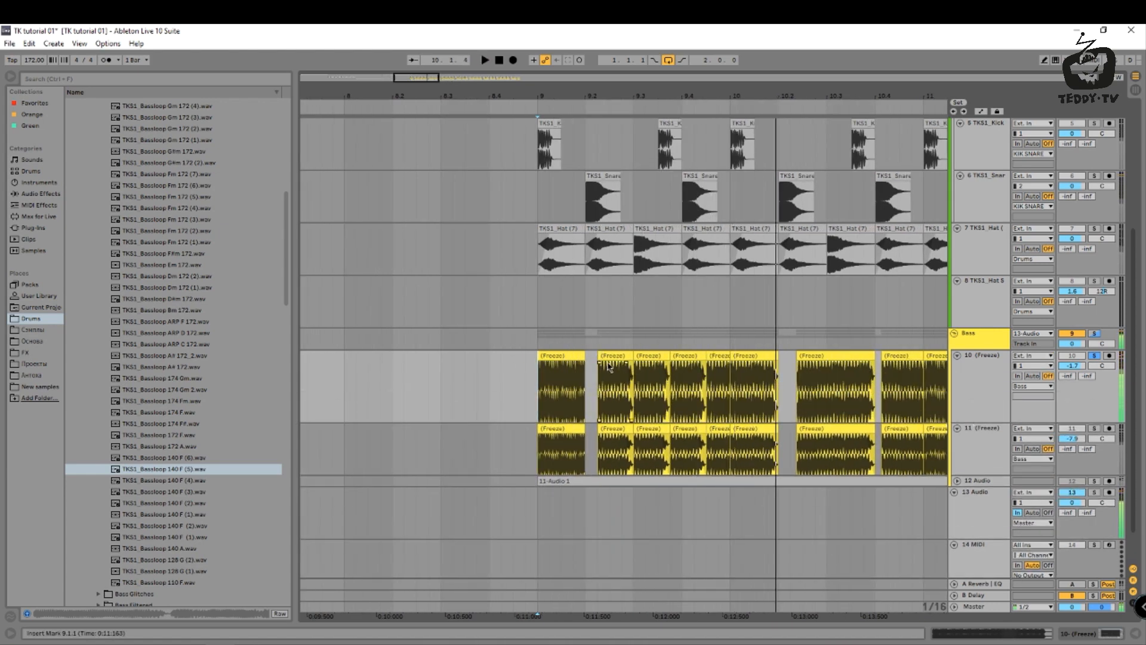
Try extending the second chopped clip's start back over the first clip on the upper Bass track.
left_click_drag(600, 356, 525, 355)
key("space")
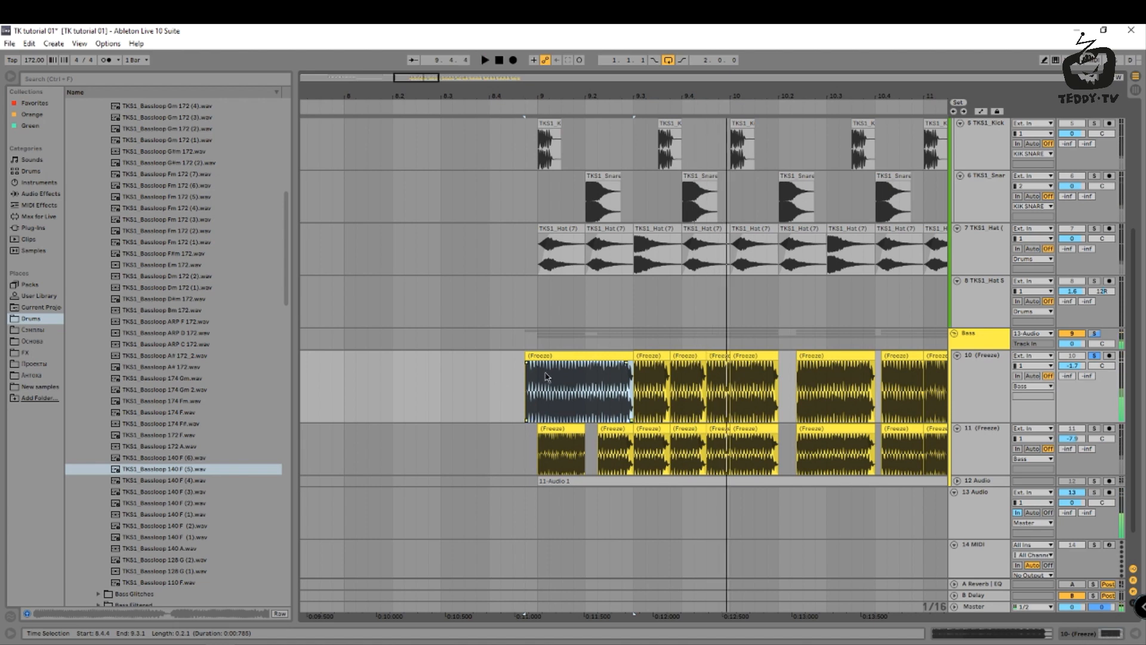
left_click(508, 379)
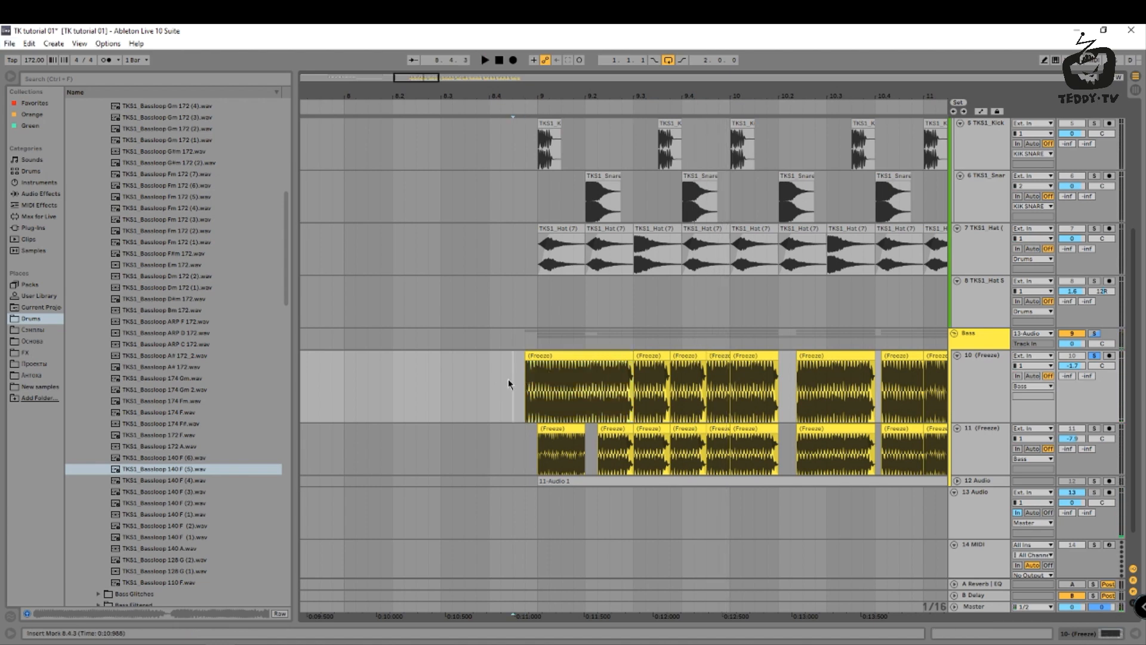
key("ctrl+z")
Play the first Bass track's clips from just before bar 9 and show its EQ Eight device.
left_click(529, 378)
key("space")
left_click_drag(746, 99, 577, 84)
double_click(1001, 385)
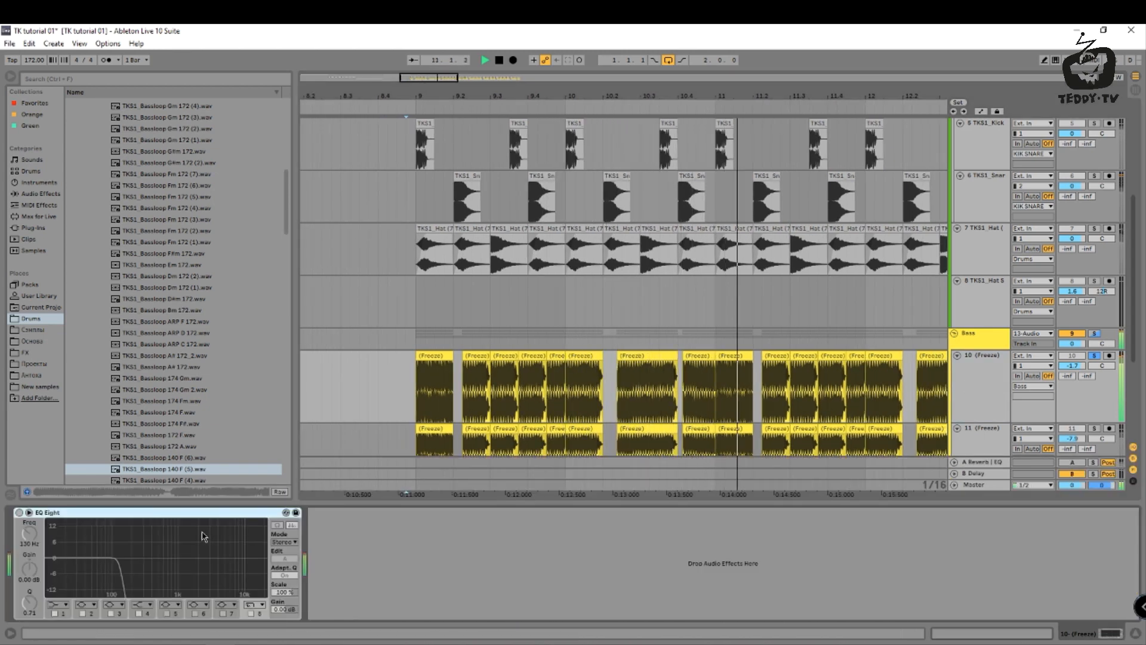
scroll(963, 363, "down", 2)
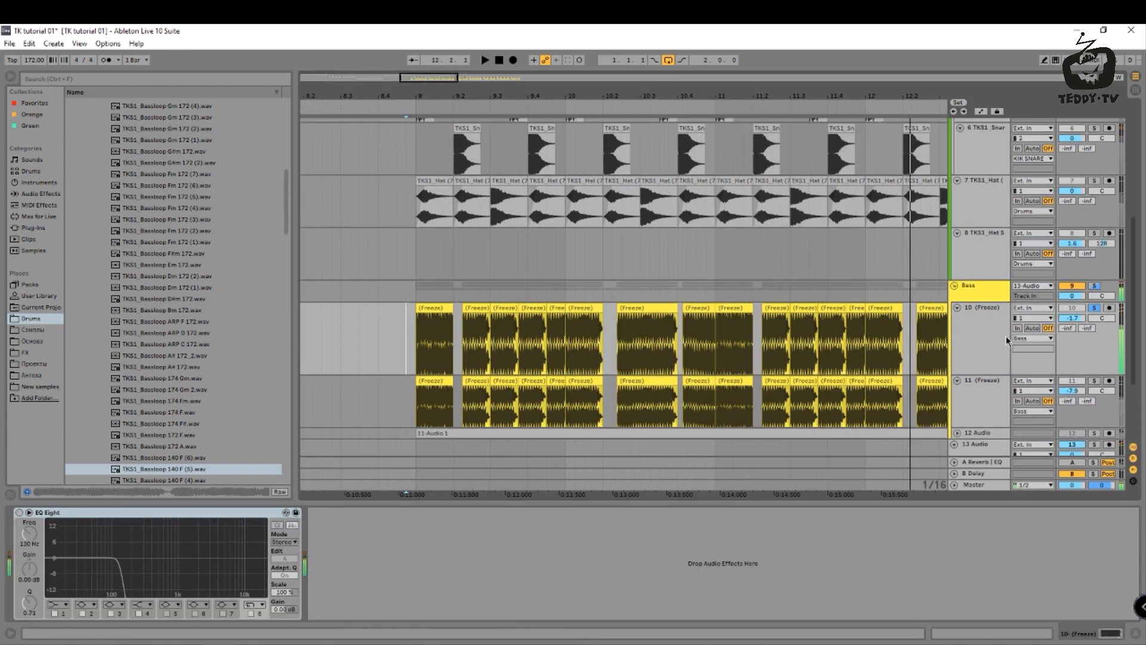
Solo the Bass group's second track instead of the first, show its effect chain and play its chopped clips.
left_click(1005, 336)
left_click(973, 402)
left_click(1094, 381)
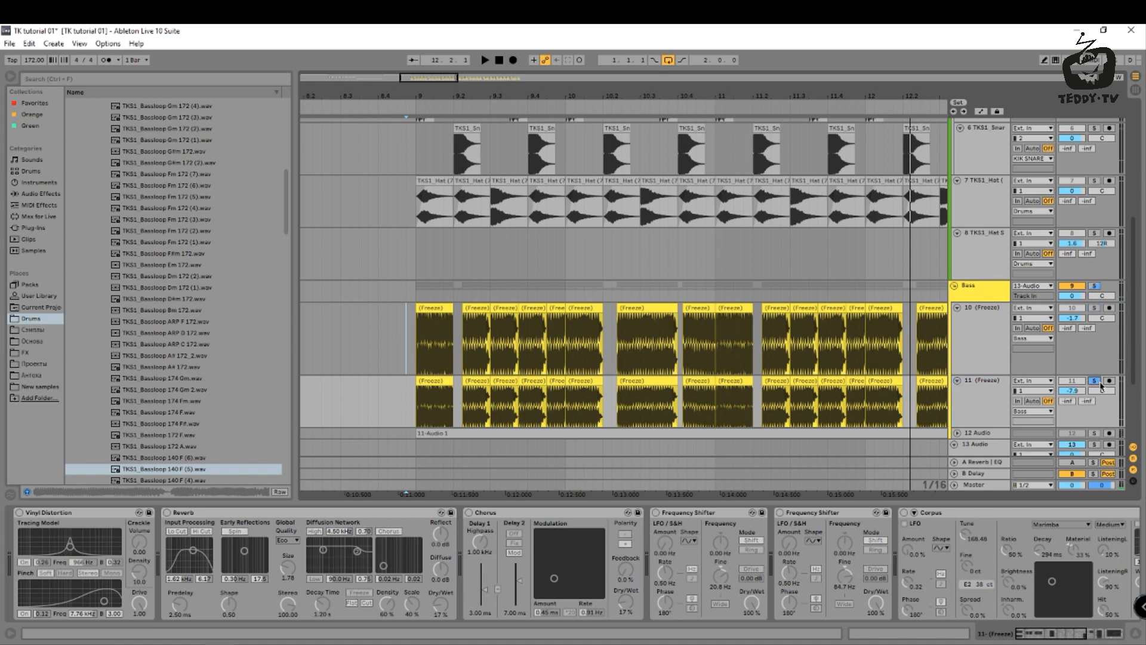
key("space")
scroll(602, 367, "down", 1)
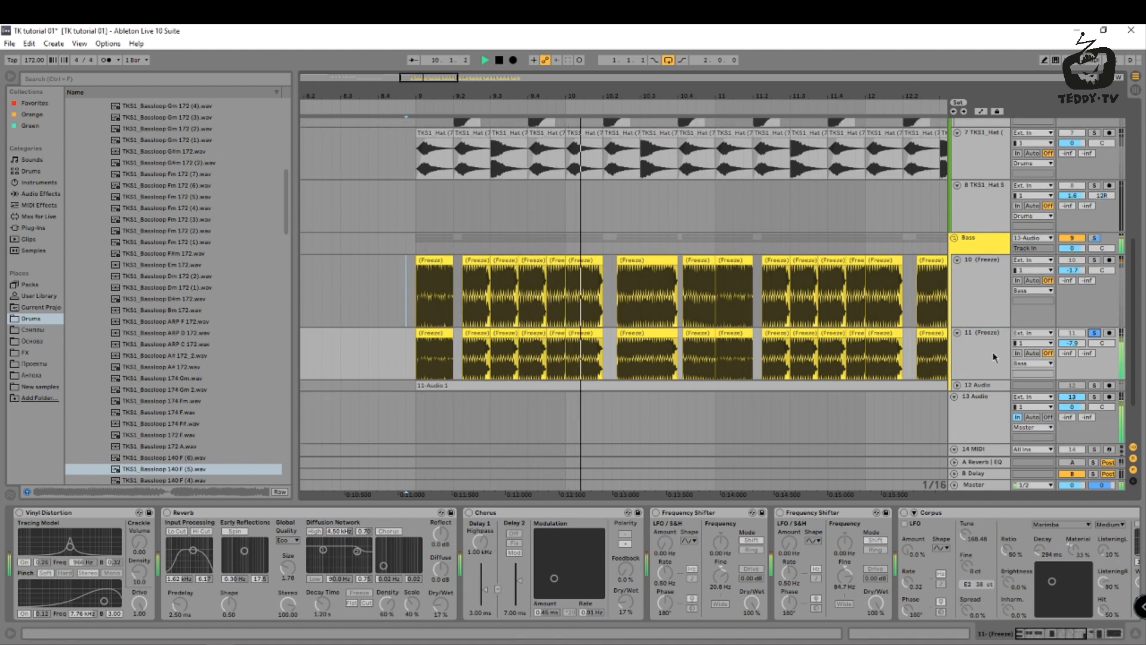
Enable Vinyl Distortion and Reverb on the second Bass track while playing its clips.
left_click_drag(533, 97, 534, 49)
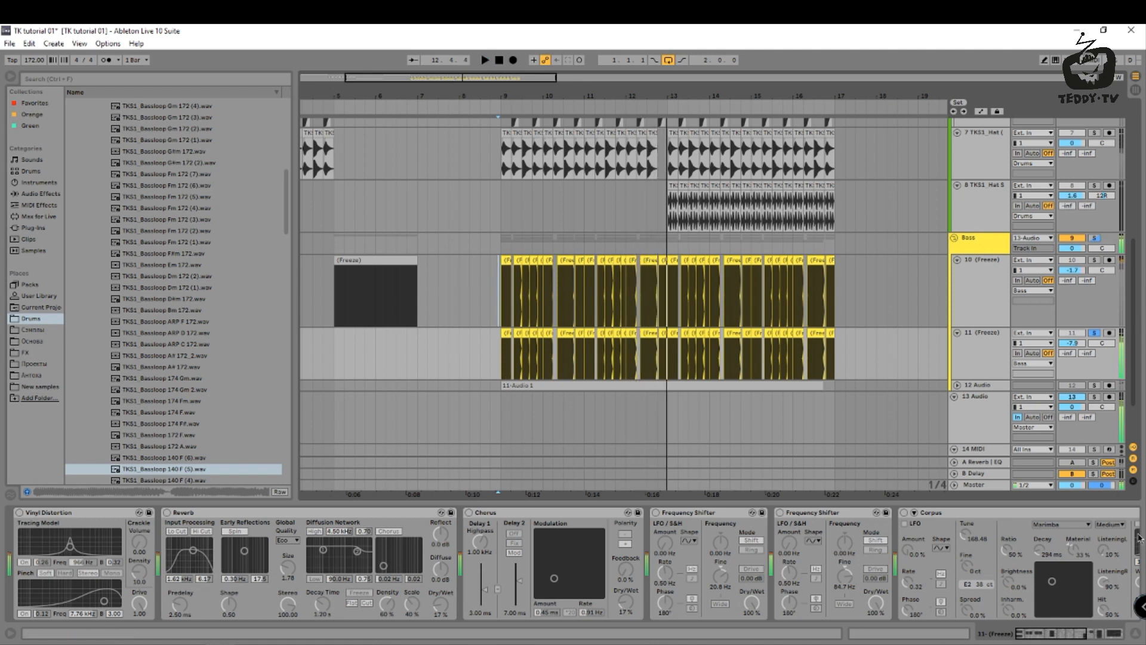
key("space")
key("space")
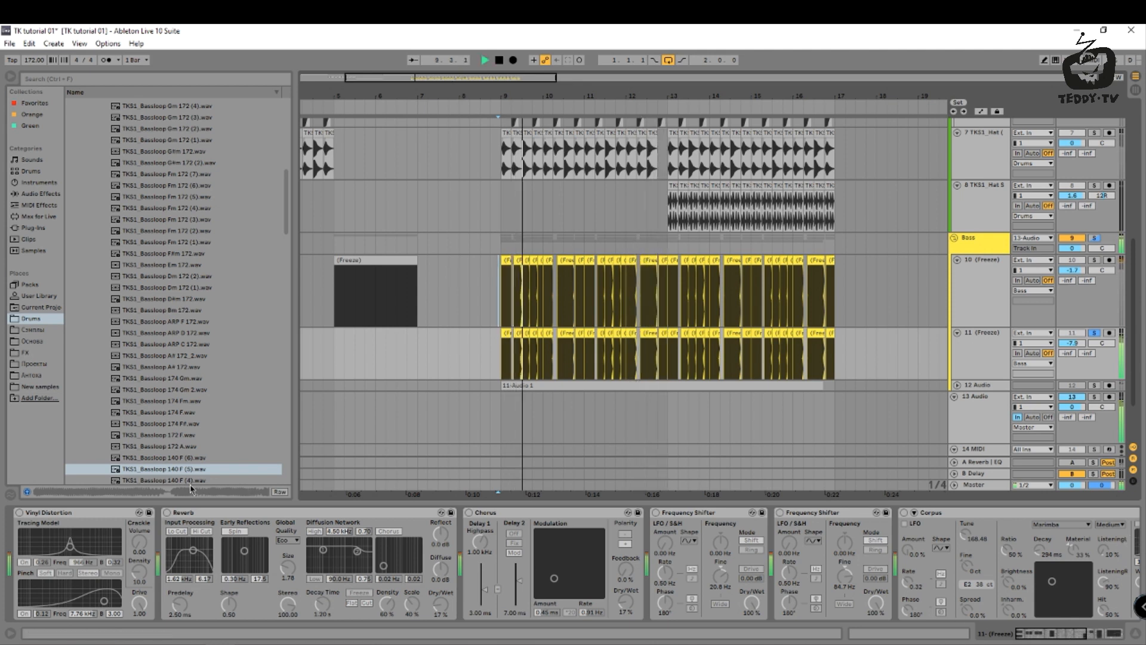
left_click(19, 512)
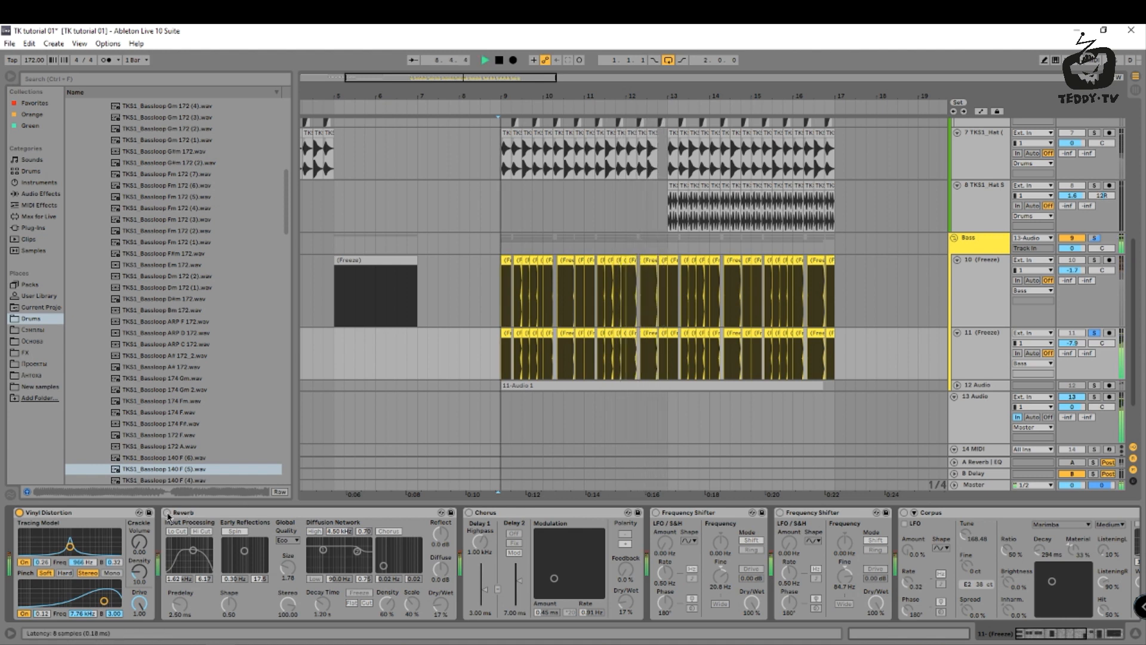
left_click(168, 513)
key("space")
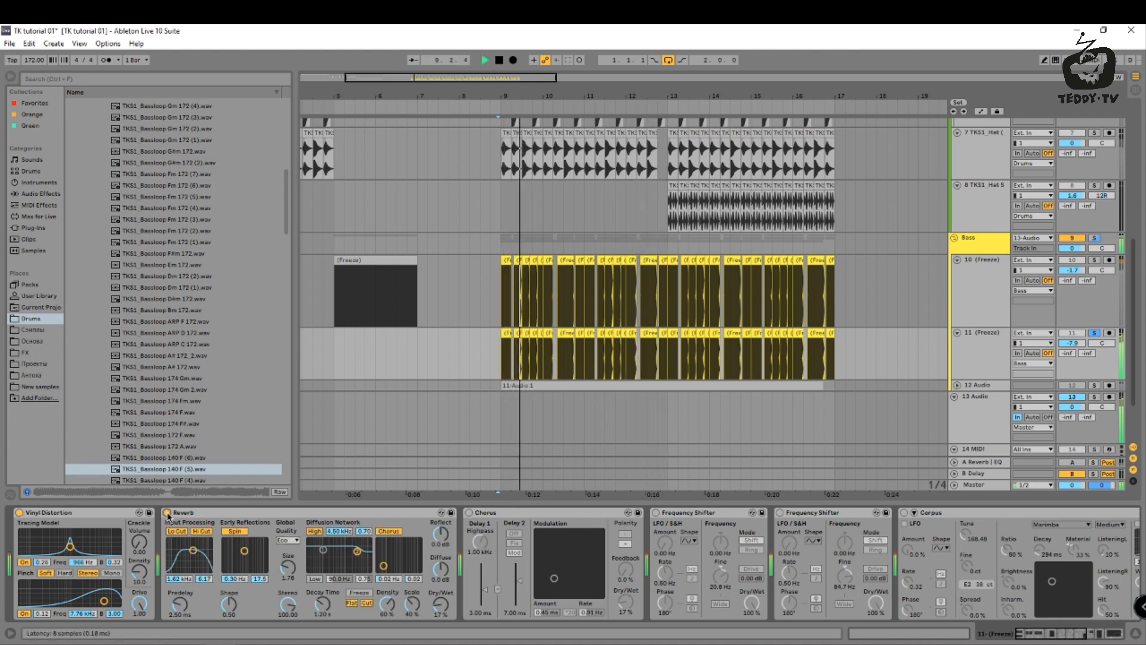
Audition different Reverb Dry/Wet amounts, leave it at 17% and replay the second Bass track.
left_click_drag(440, 604, 440, 569)
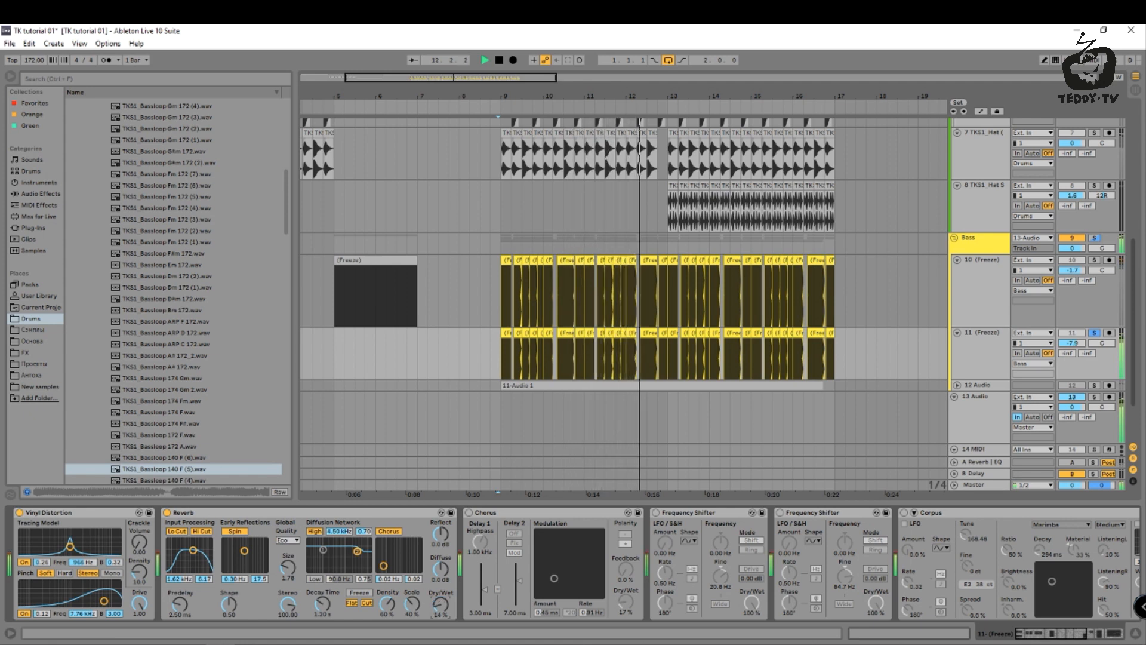
left_click_drag(441, 604, 441, 603)
key("space")
key("space")
key("space")
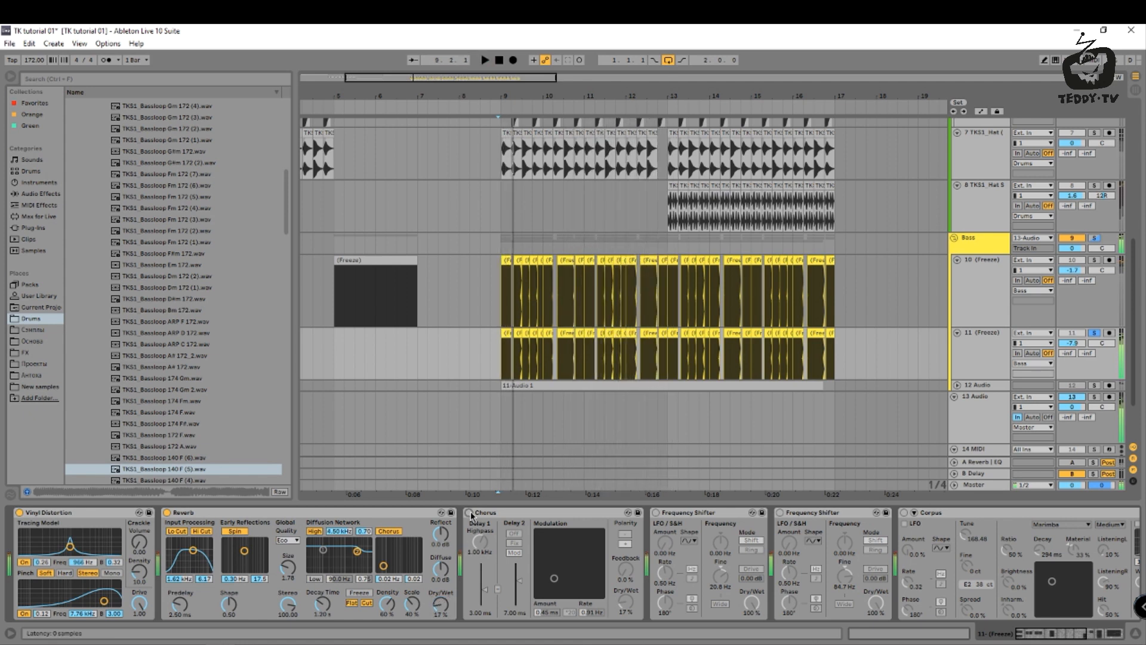
Enable Chorus on the second Bass track and set its Dry/Wet to 31% during playback.
left_click(469, 513)
key("space")
left_click_drag(625, 602, 626, 577)
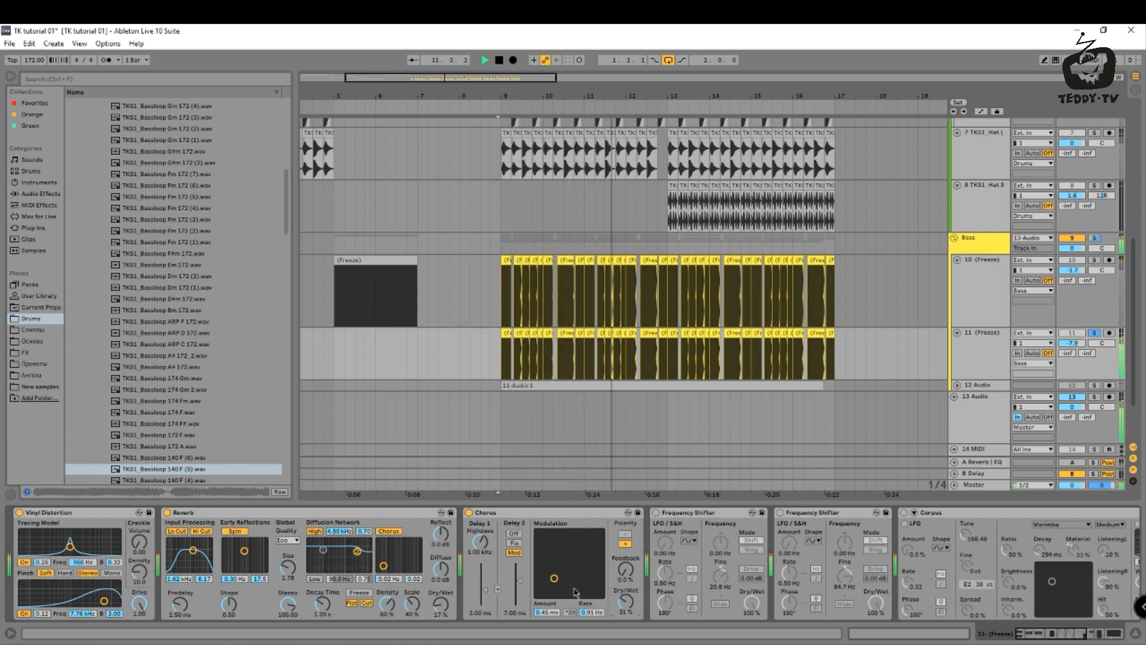
Try the first Frequency Shifter, then leave only the second one enabled and audition it on the bass clips.
left_click(656, 513)
key("space")
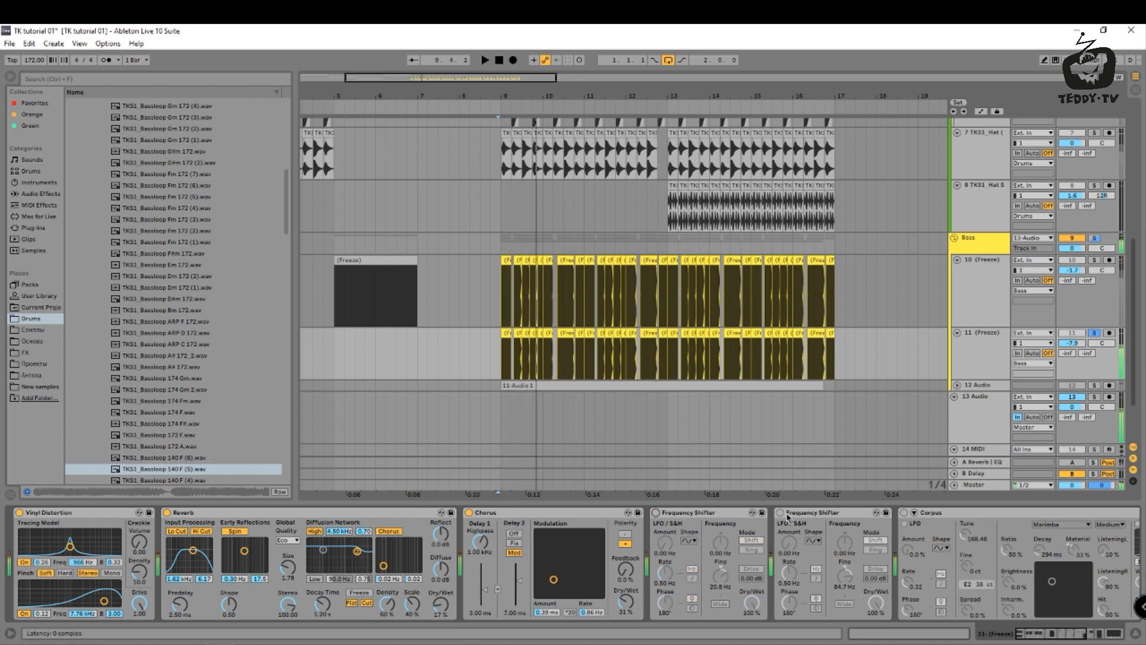
left_click(780, 513)
key("space")
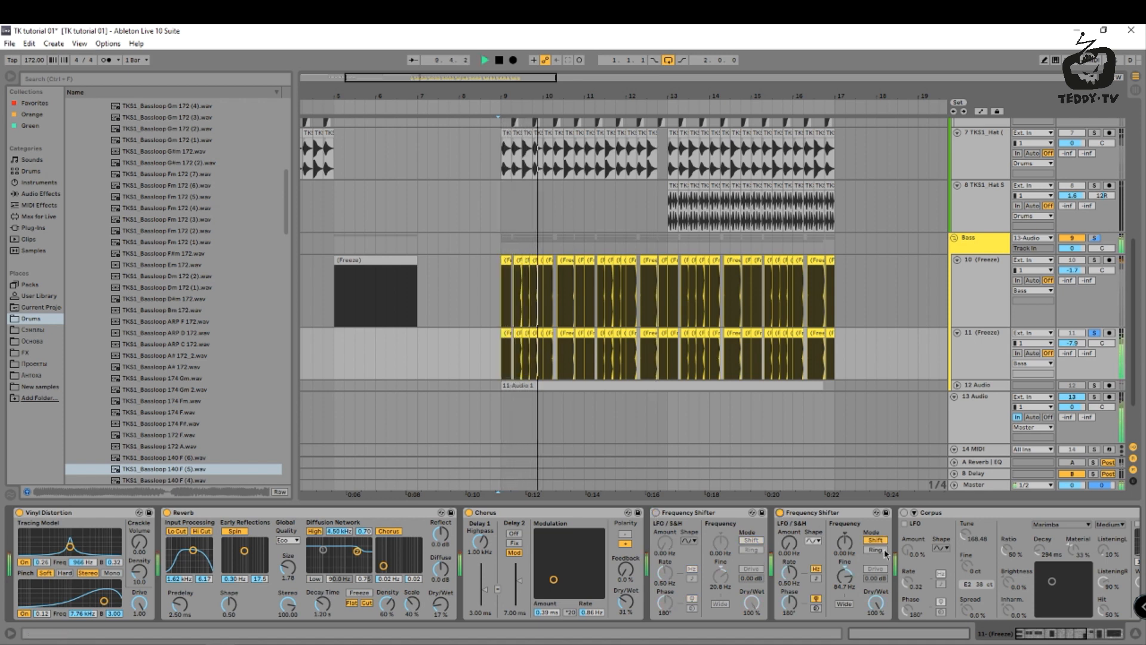
left_click(1037, 637)
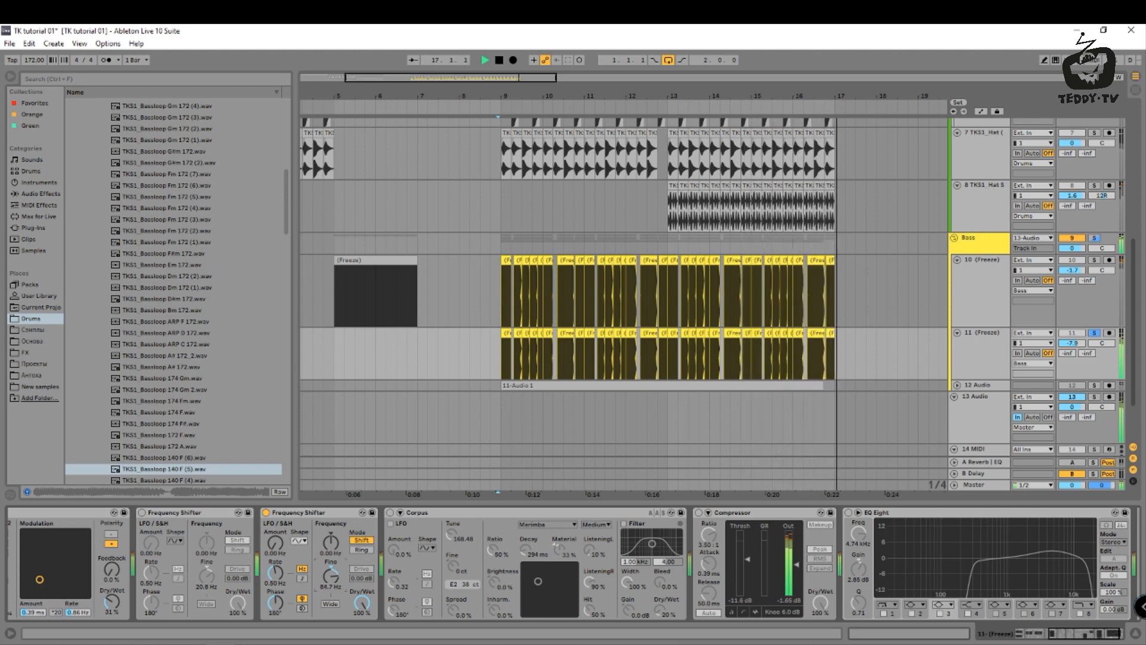
key("space")
key("space")
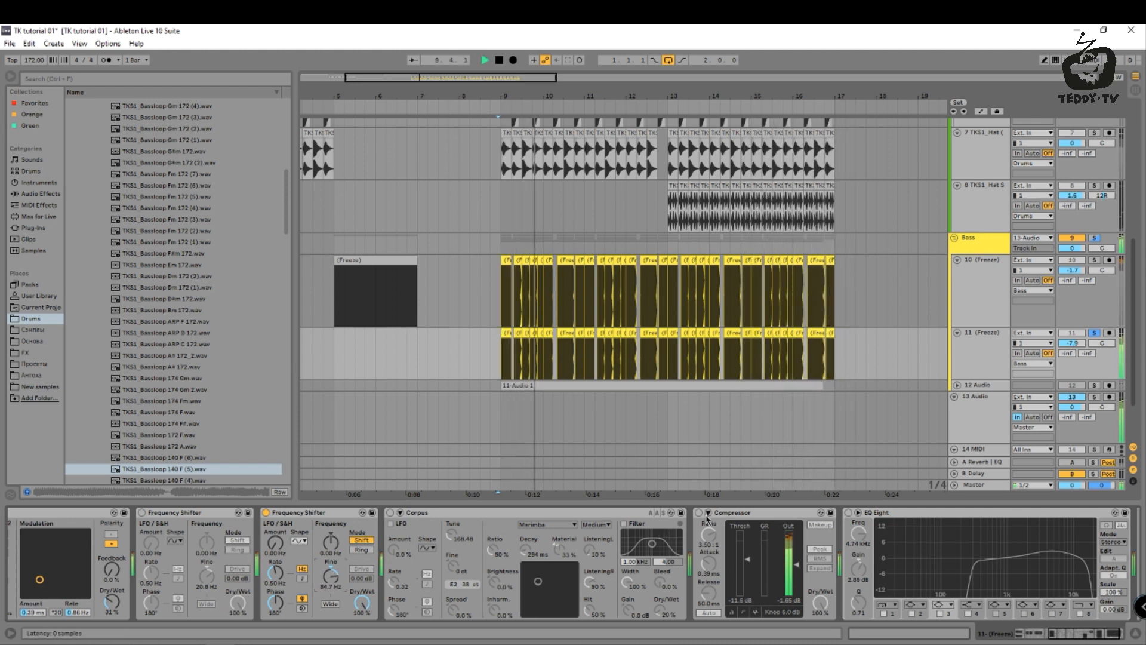
Enable Corpus on the second Bass track, set its Decay to 252 ms and replay the clips.
left_click(390, 512)
key("space")
key("space")
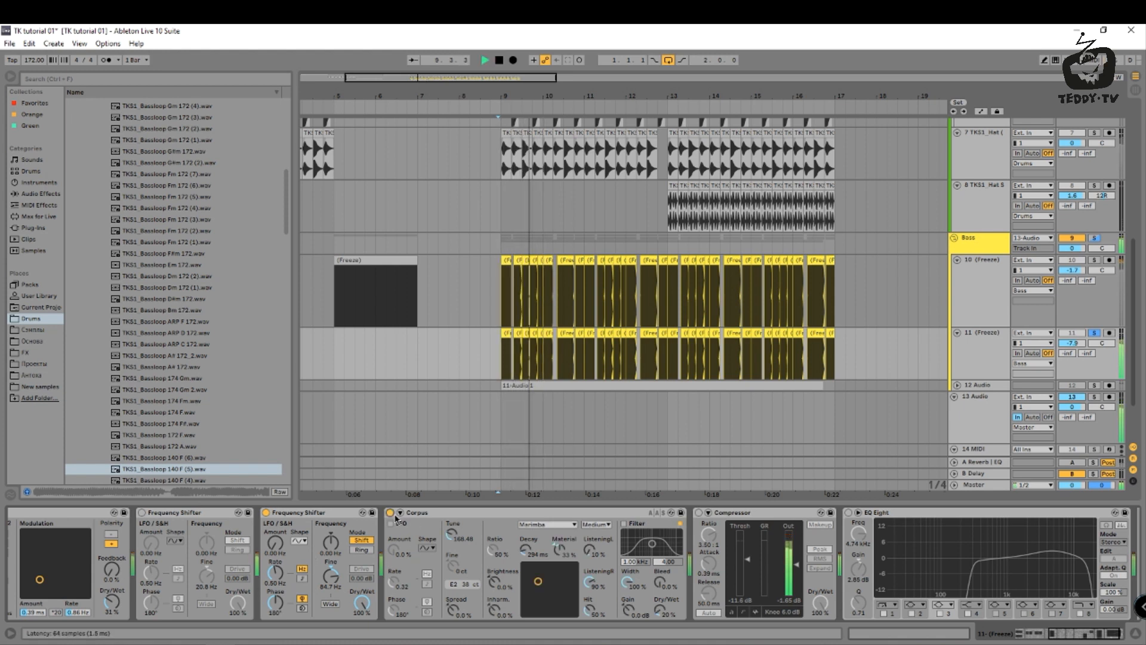
mouse_move(538, 581)
left_mouse_down()
mouse_move(534, 597)
mouse_move(536, 581)
left_mouse_up()
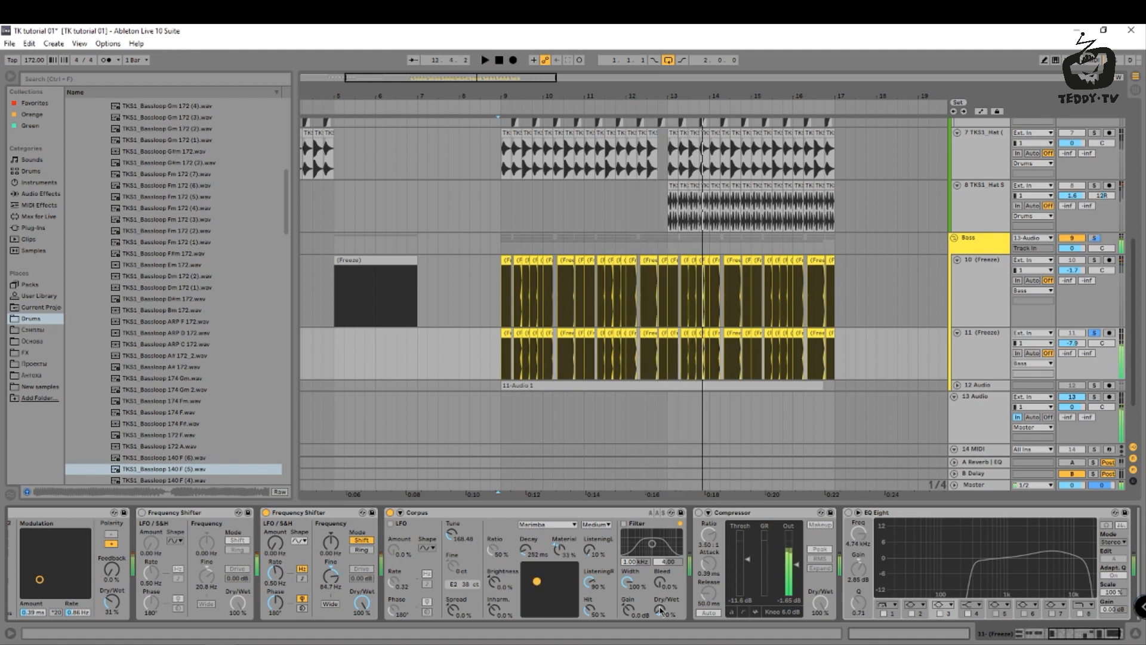
key("space")
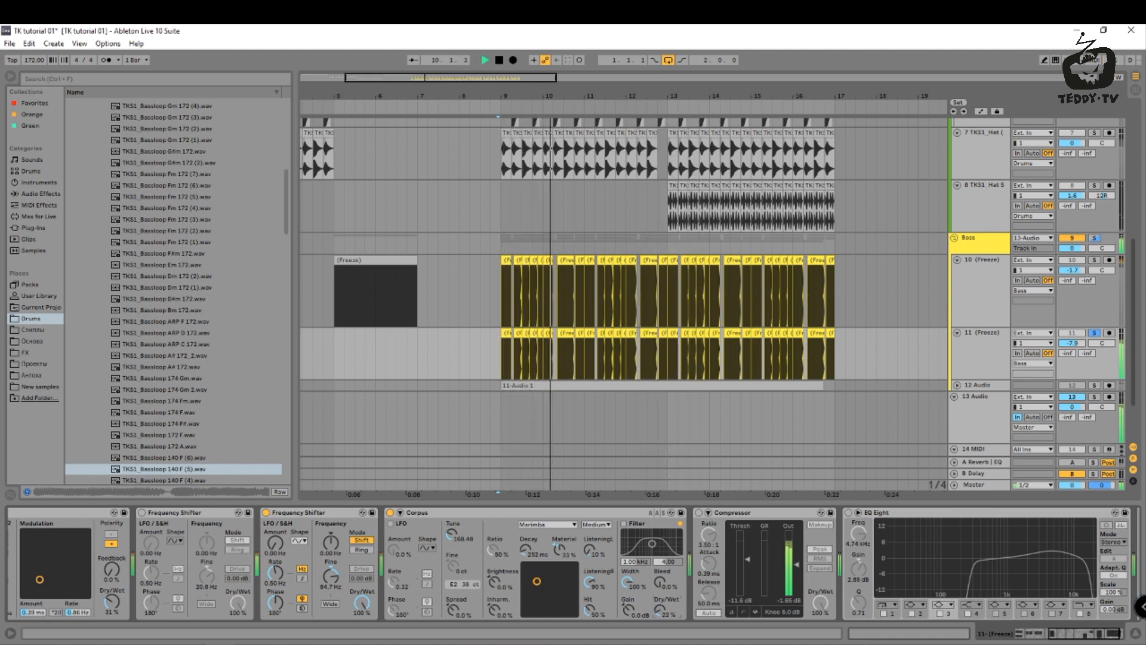
Enable the second Bass track's Compressor and EQ Eight, and move the EQ's selected band to 3.83 kHz with 1.12 dB gain.
left_click(699, 513)
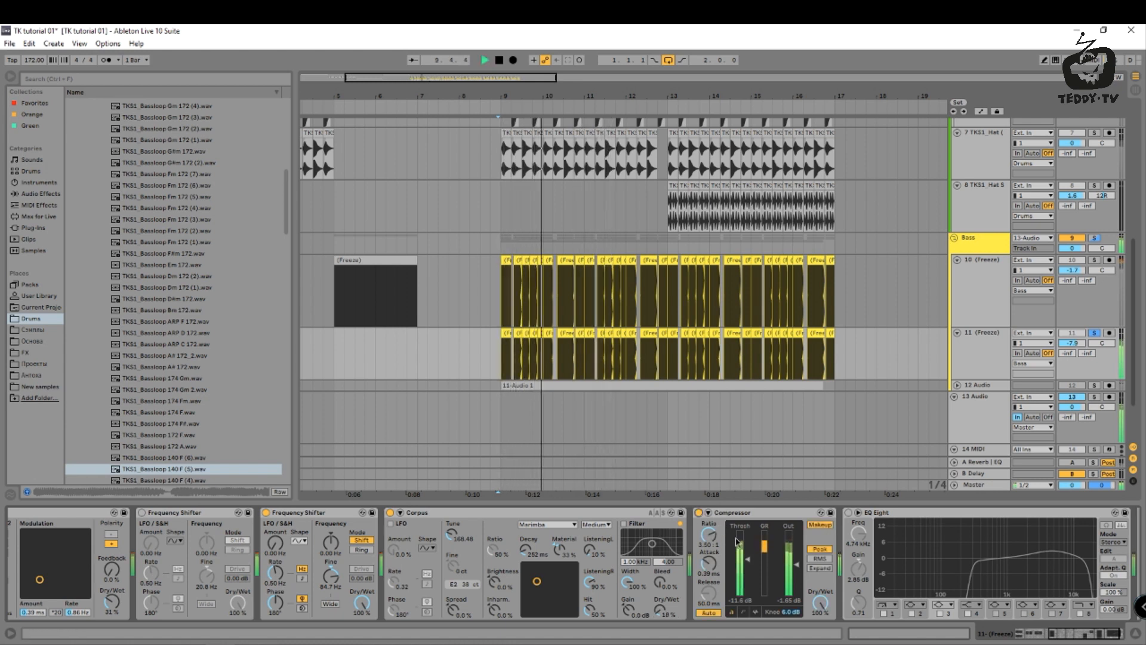
left_click(848, 513)
left_click_drag(1078, 638, 1086, 637)
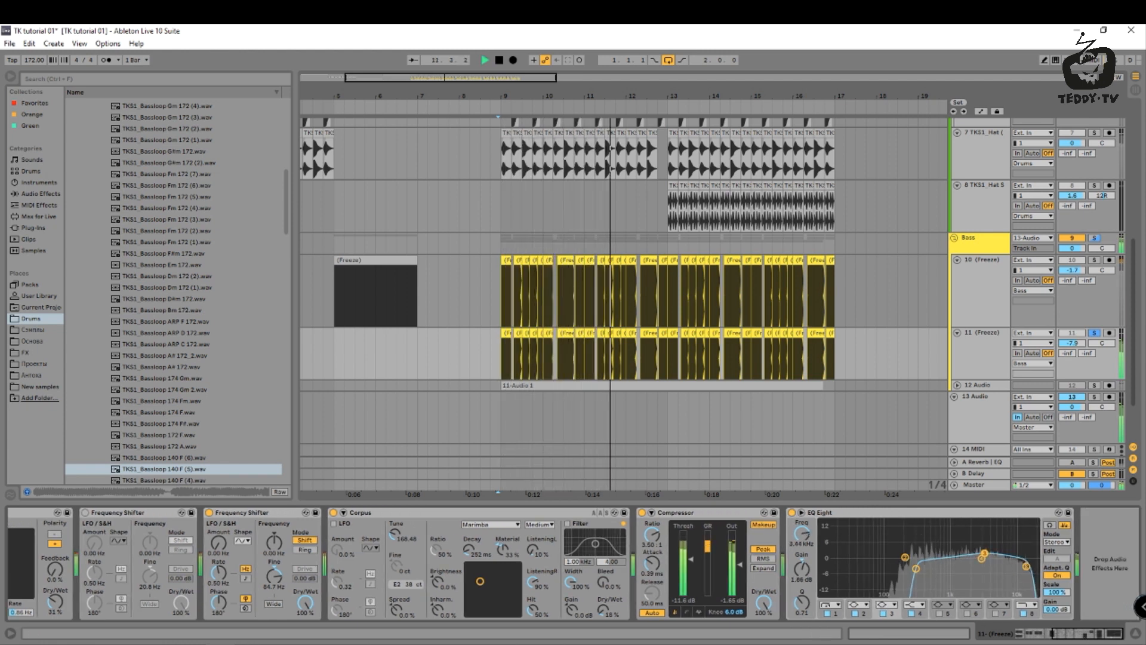
left_click_drag(957, 555, 988, 555)
key("space")
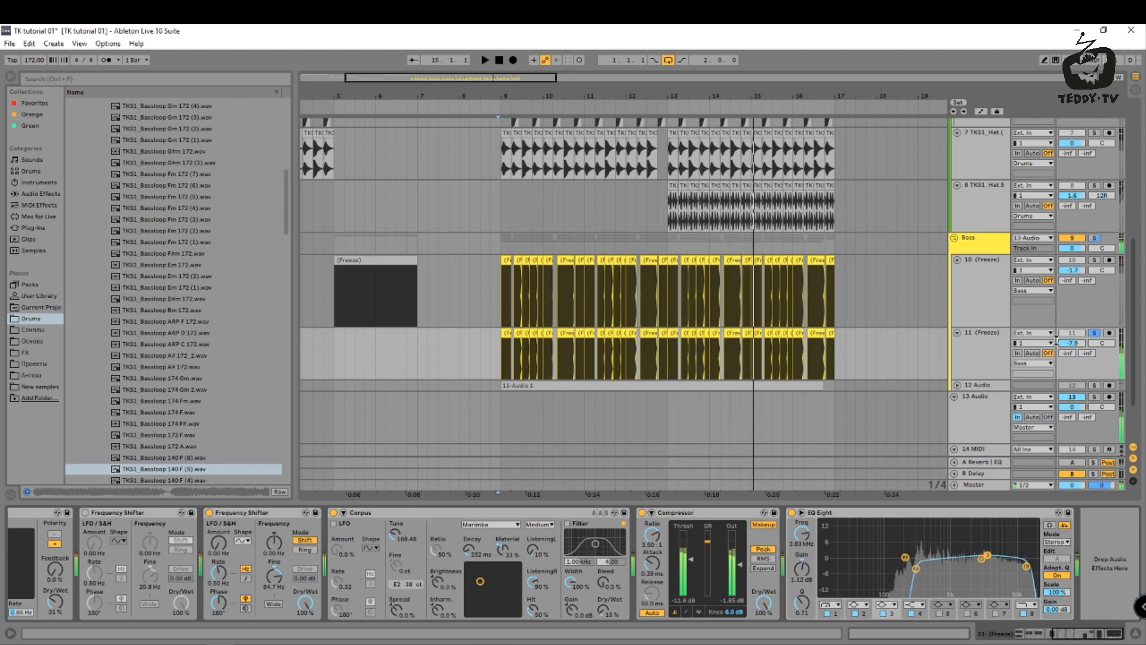
Solo both Bass tracks together, compare them with and without the second, and set the second track's volume to -6.8 dB.
left_click(1095, 261)
key("space")
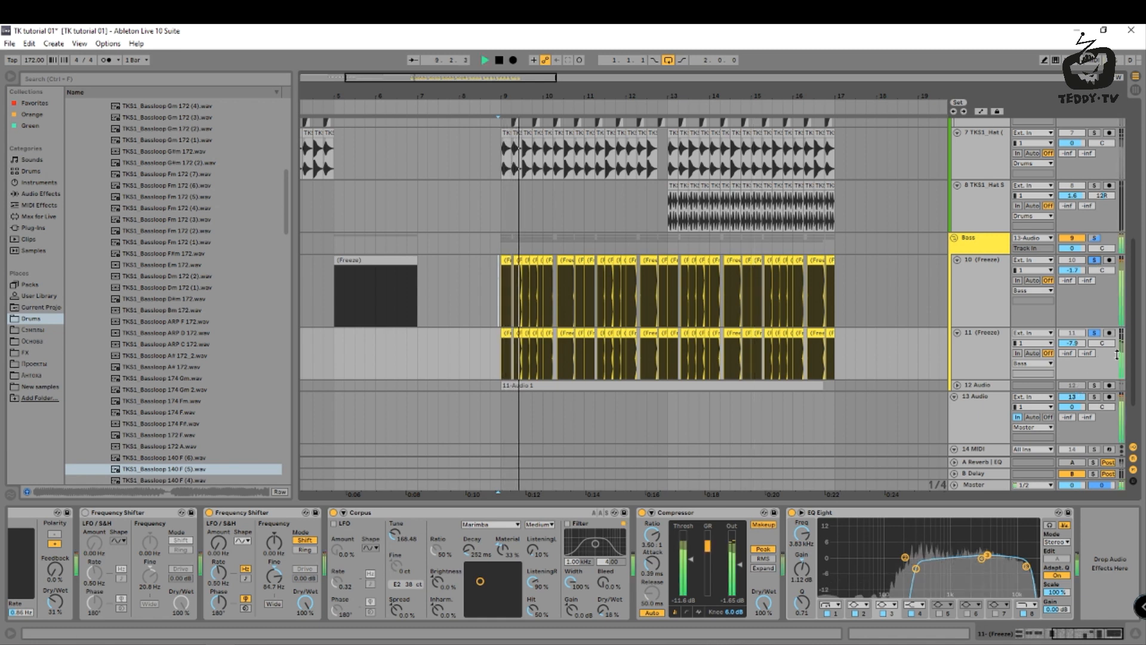
left_click(1096, 334)
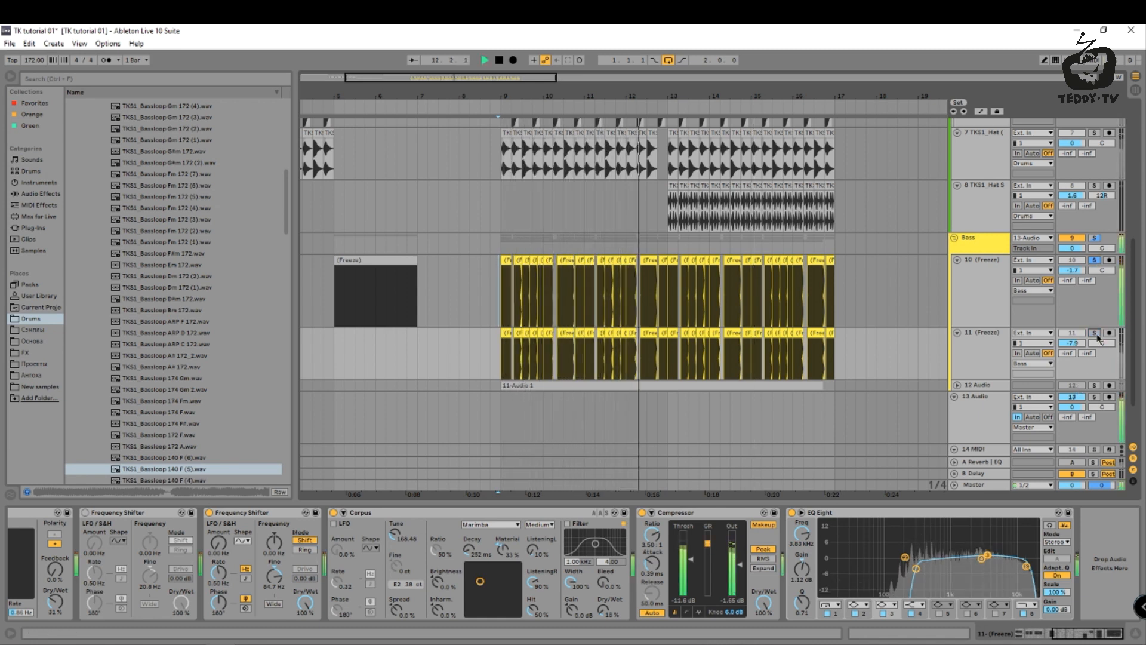
left_click(1097, 334)
mouse_move(1073, 343)
left_mouse_down()
mouse_move(1074, 329)
mouse_move(1073, 347)
left_mouse_up()
key("space")
Show the Bass group's effect chain, enable its Saturator and play both bass layers through it.
left_click(999, 293)
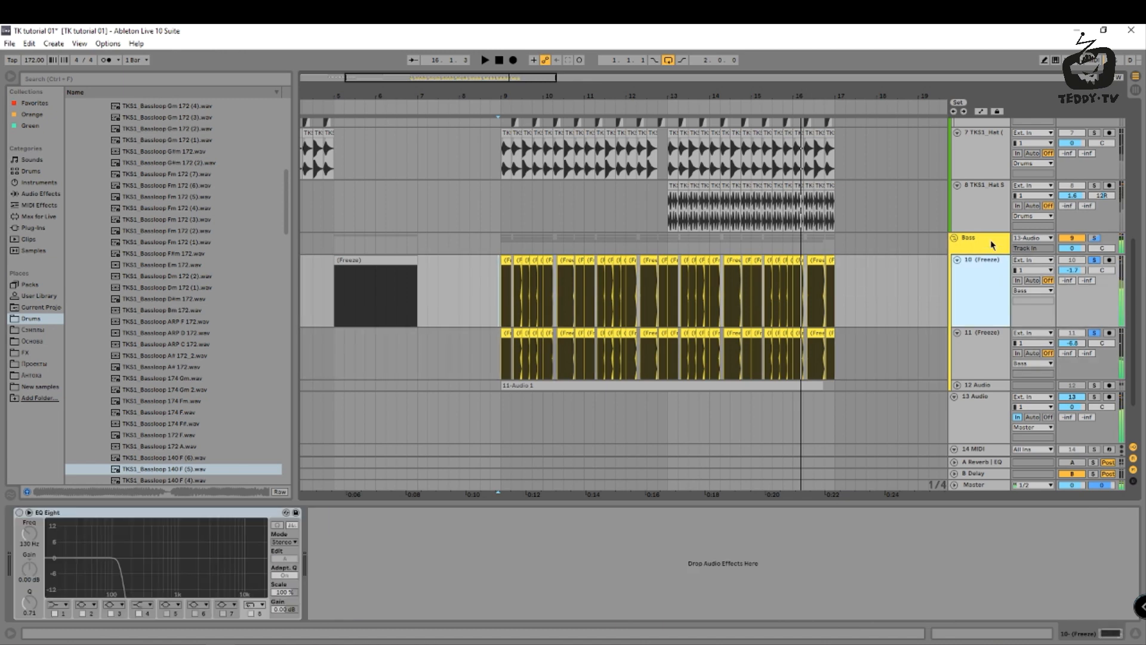
left_click(993, 245)
key("space")
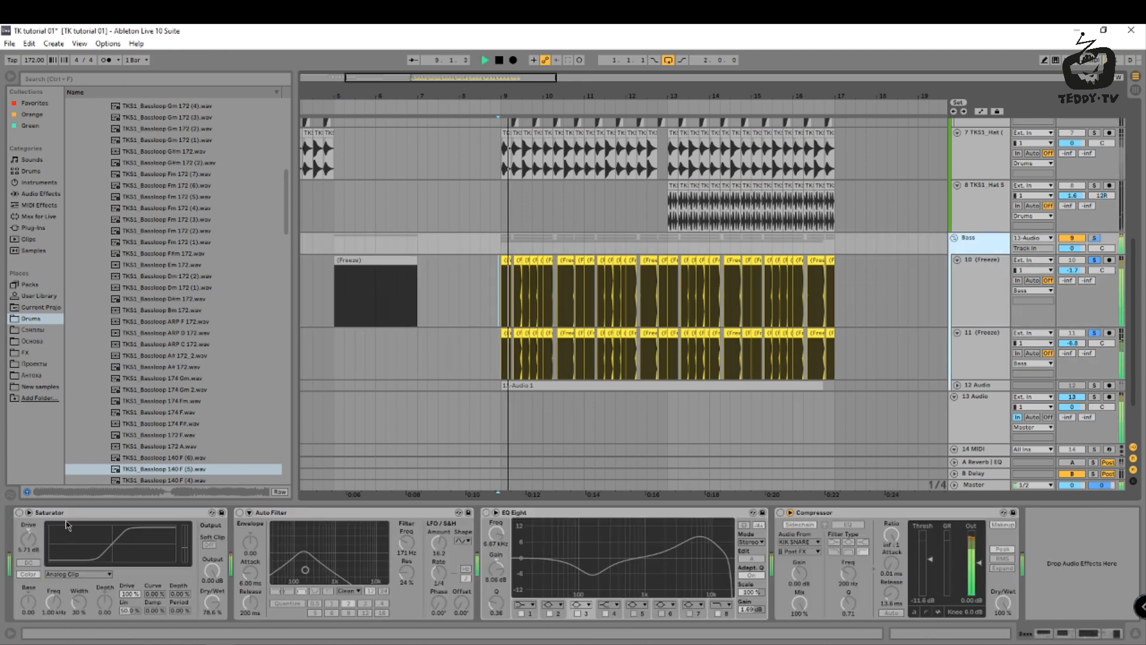
left_click(18, 513)
key("space")
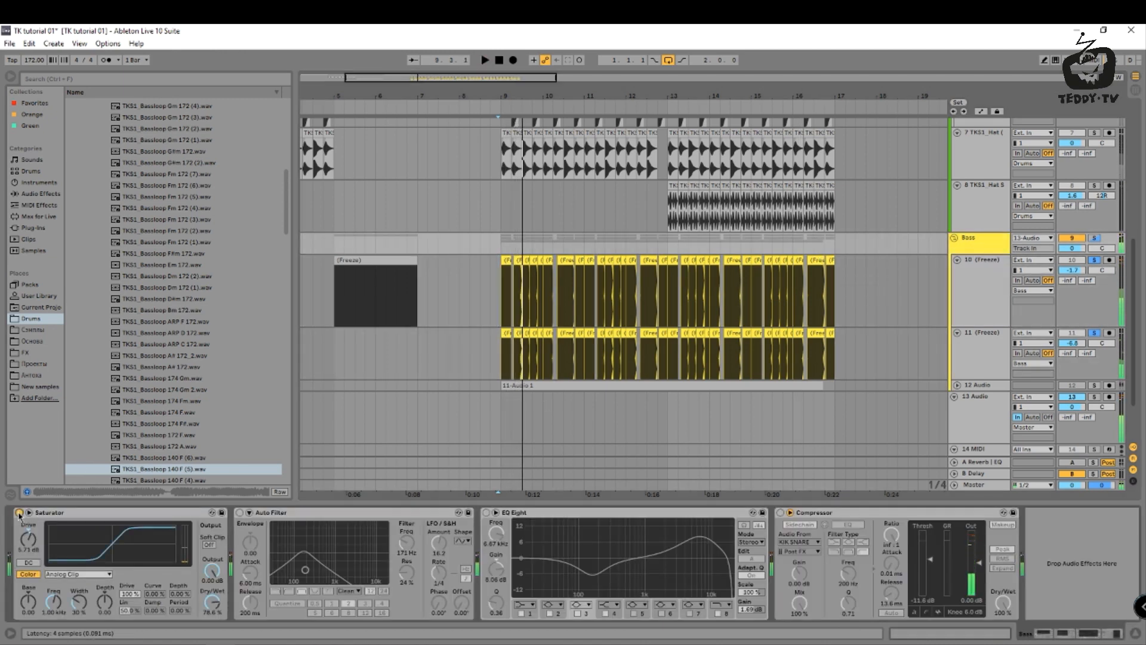
key("space")
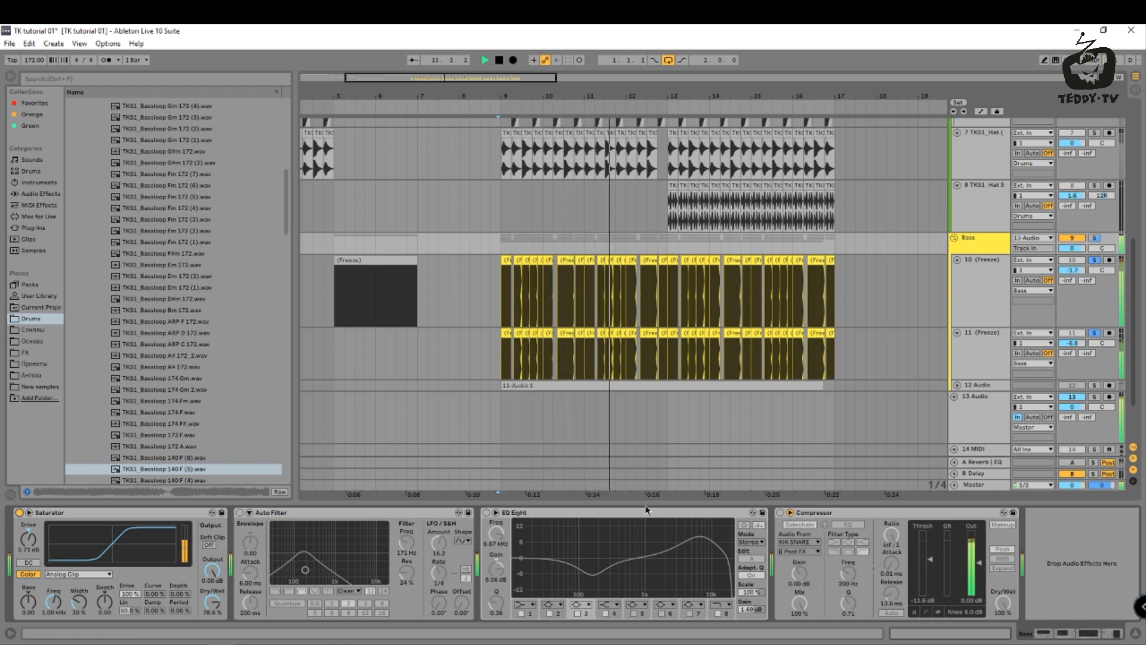
Enable the Bass group's Compressor sidechained from KIK SNARE and replay the bass.
left_click(781, 513)
key("space")
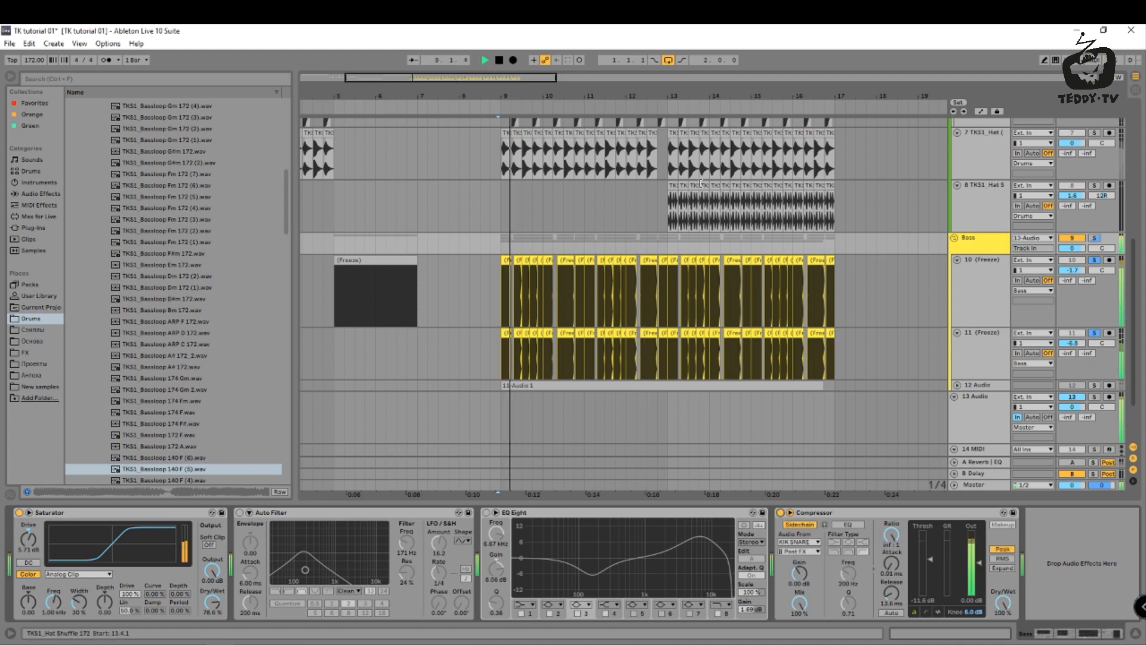
Turn off the solos on the Bass group and its tracks, and select the Drums group.
scroll(702, 184, "up", 3)
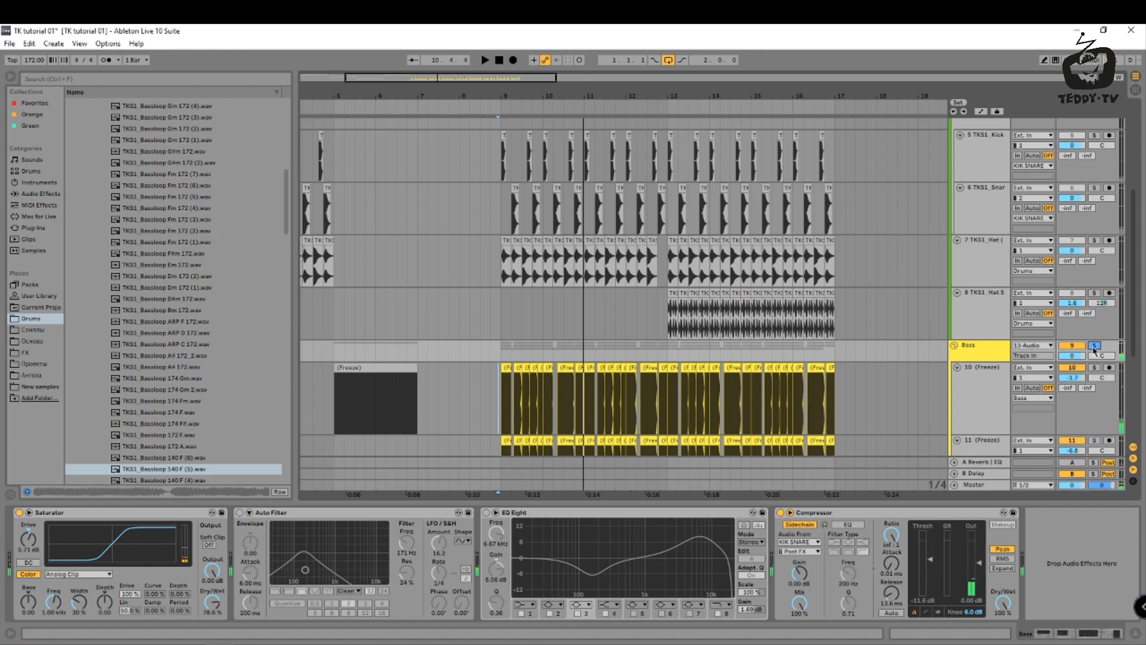
scroll(973, 185, "up", 5)
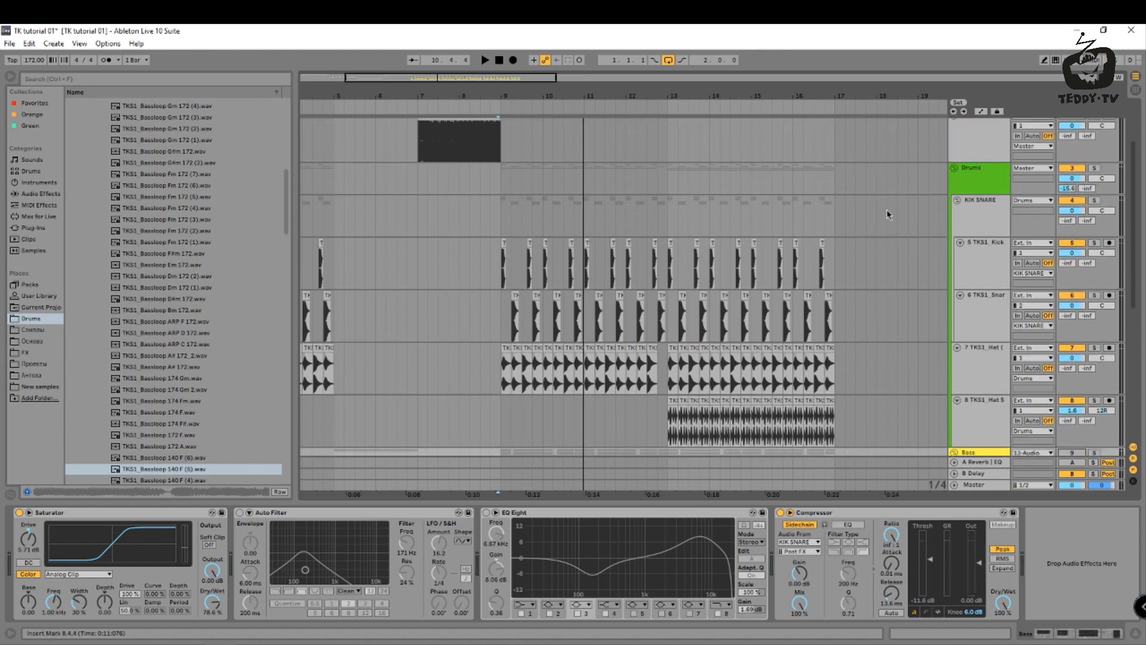
left_click(986, 215)
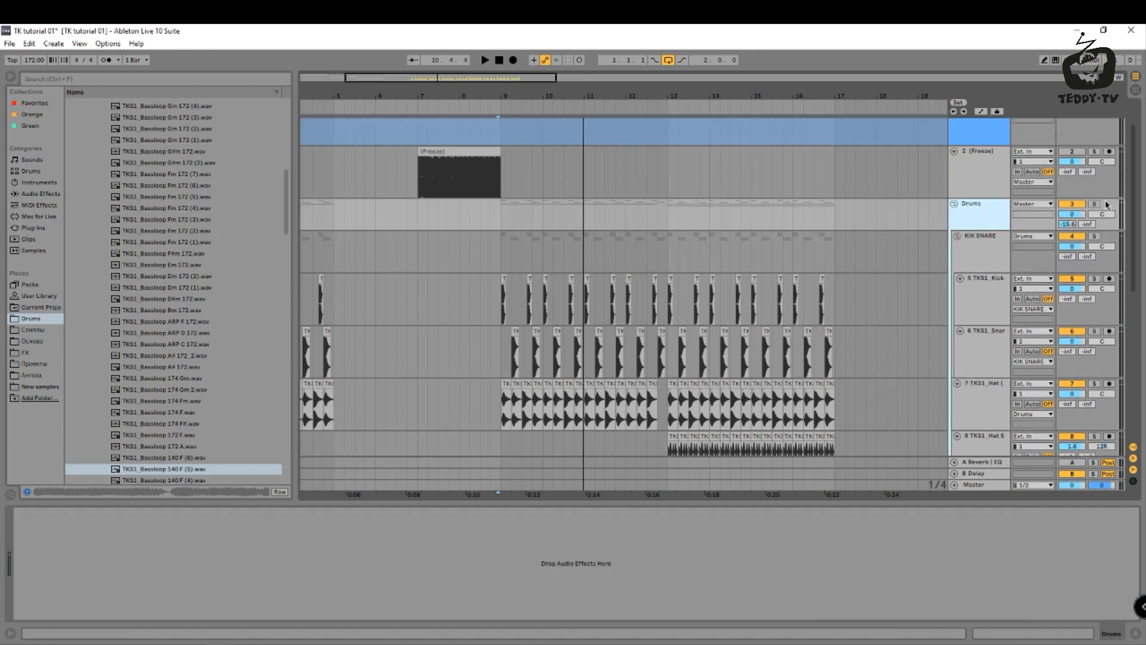
Solo the Drums group and its kick track, and play the kick from bar 9.
left_click(502, 301)
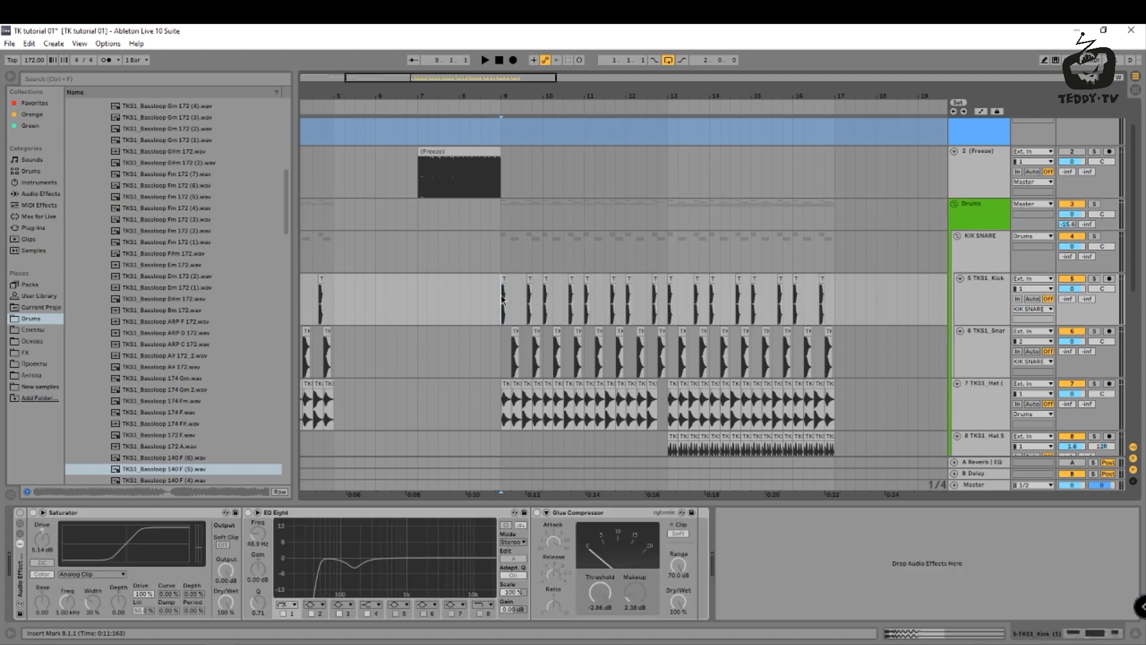
key("space")
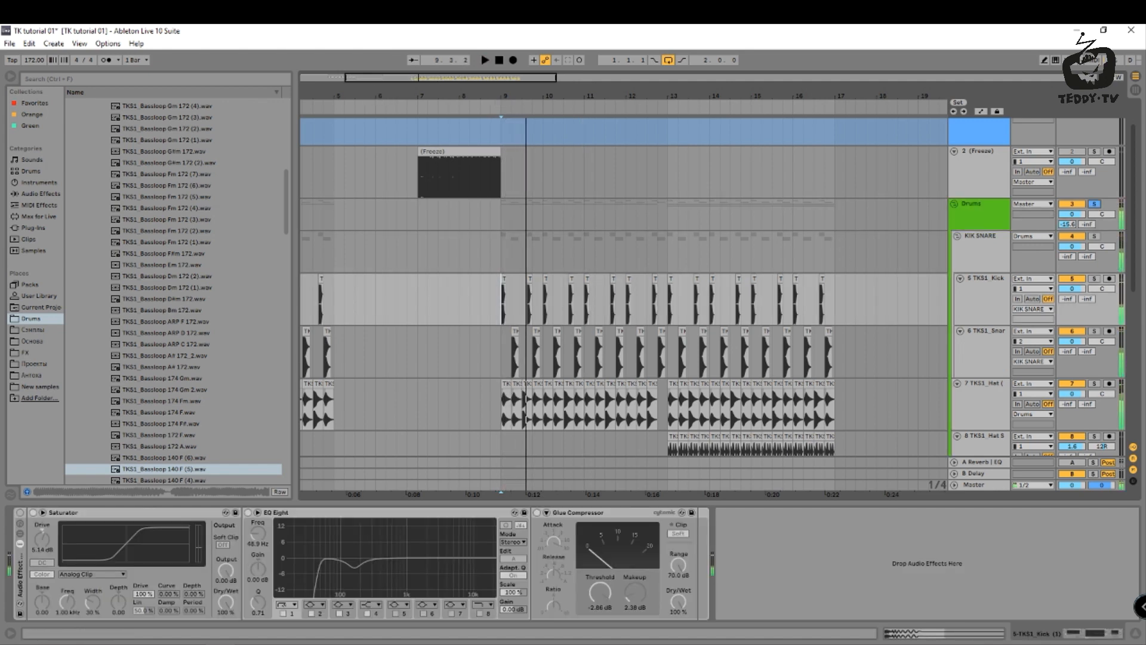
scroll(527, 420, "left", 3)
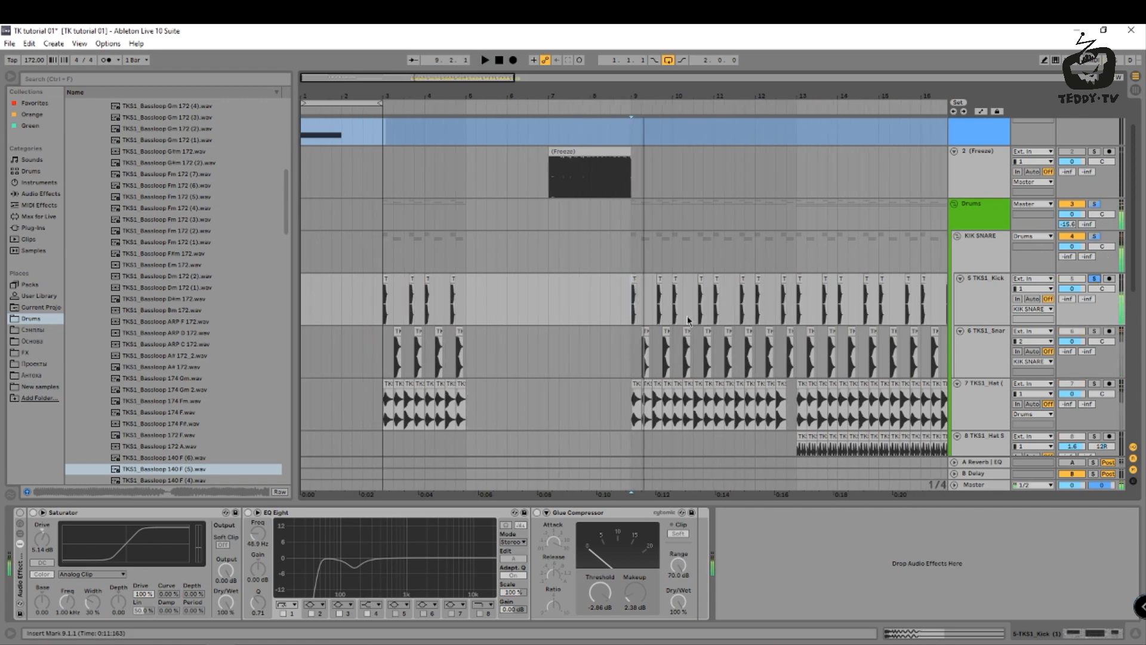
left_click(1095, 279)
key("plus")
key("plus")
key("space")
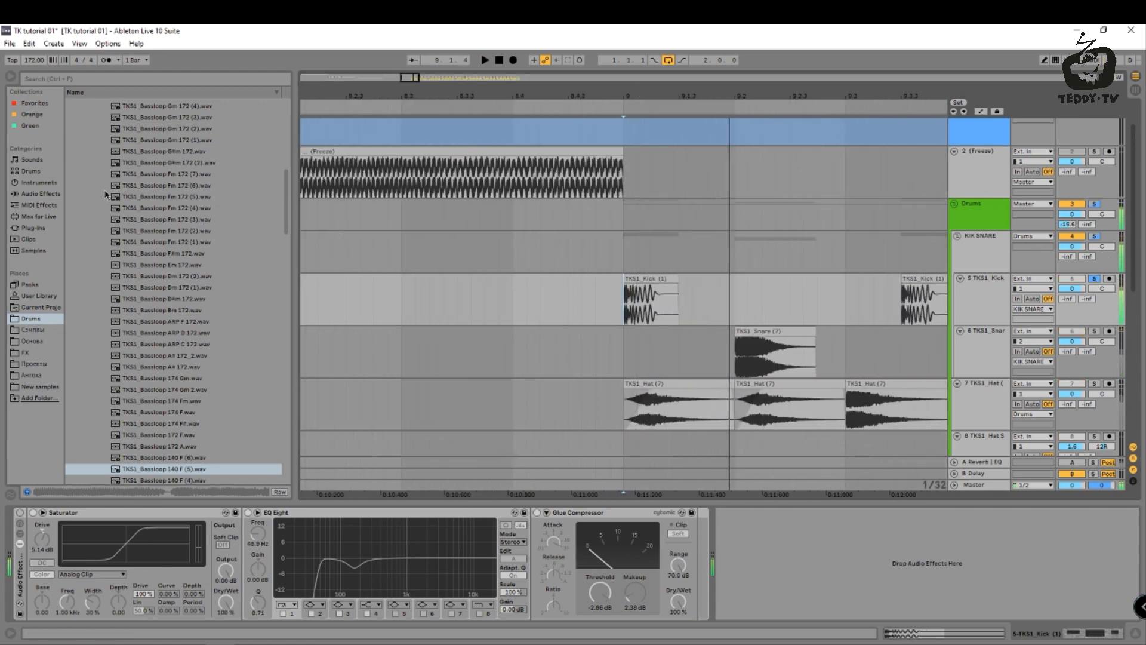
Browse the Kicks folder in the DRUMS sample collection and preview TKS1_Kick (25).wav.
scroll(115, 182, "up", 4)
left_click(93, 159)
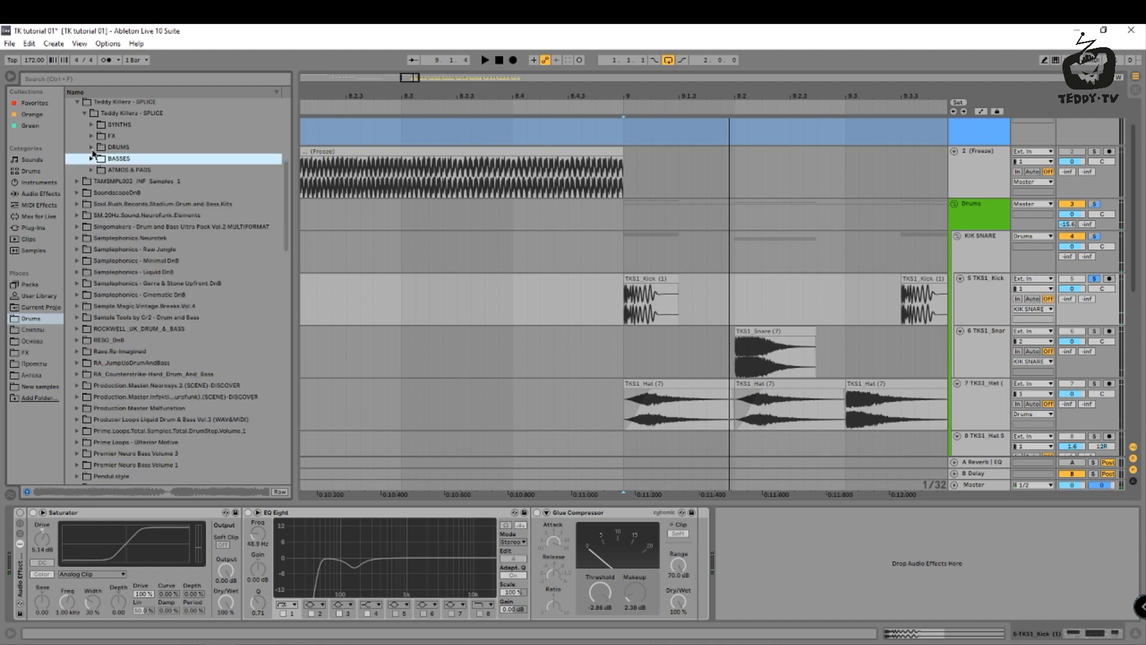
left_click(92, 148)
left_click(156, 203)
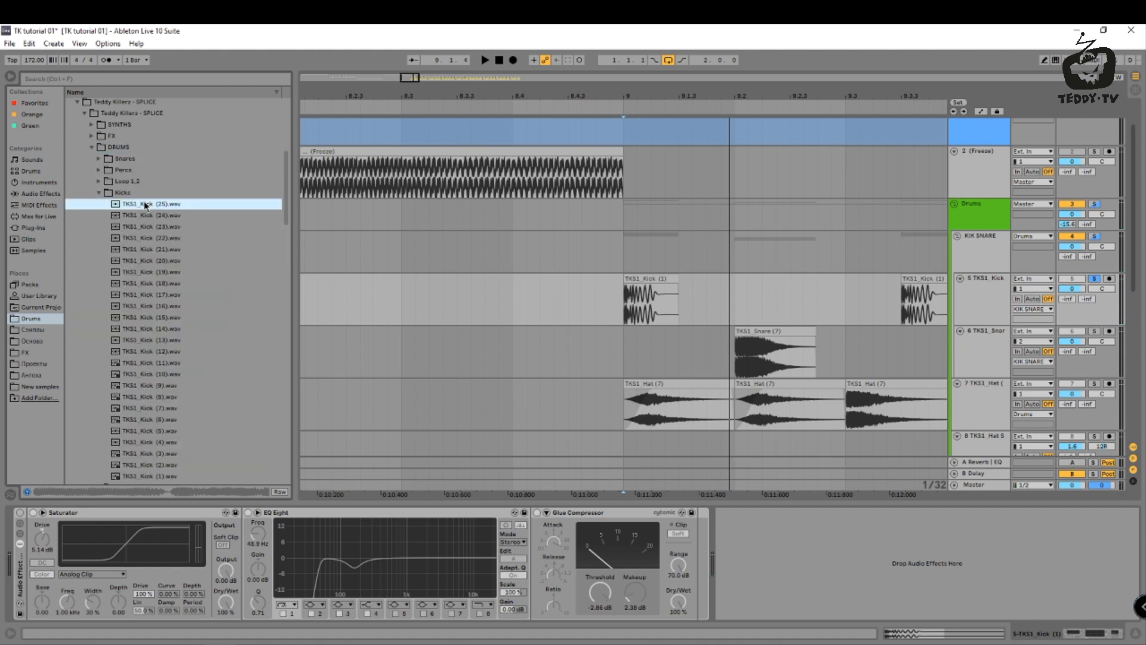
Replay the kick from bar 9 and turn off the EQ Eight on the Master track.
left_click(618, 299)
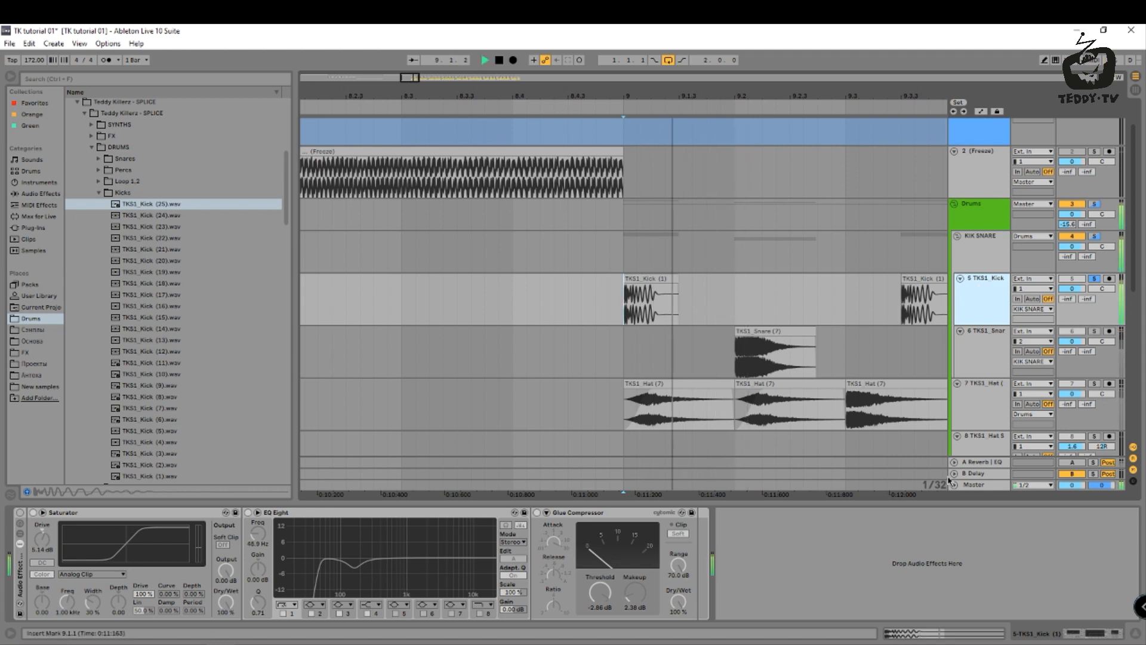
key("space")
left_click(971, 486)
left_click(20, 513)
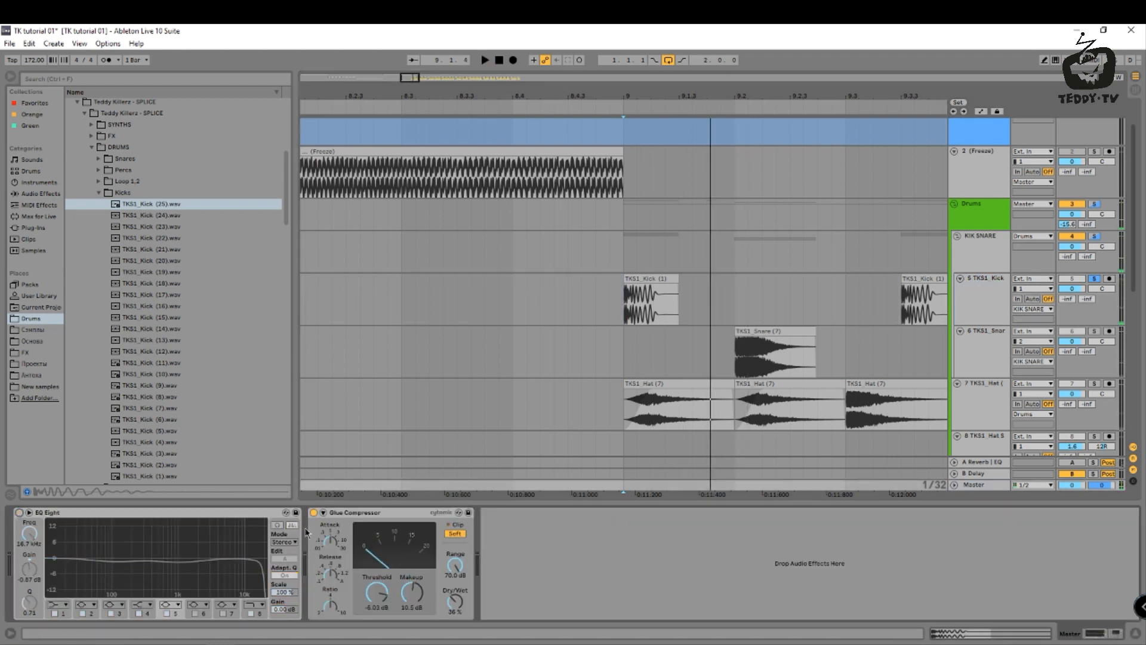
Loop the kick from bar 9 to bar 11 and play it through its effect rack with only the Saturator active.
left_click(605, 305)
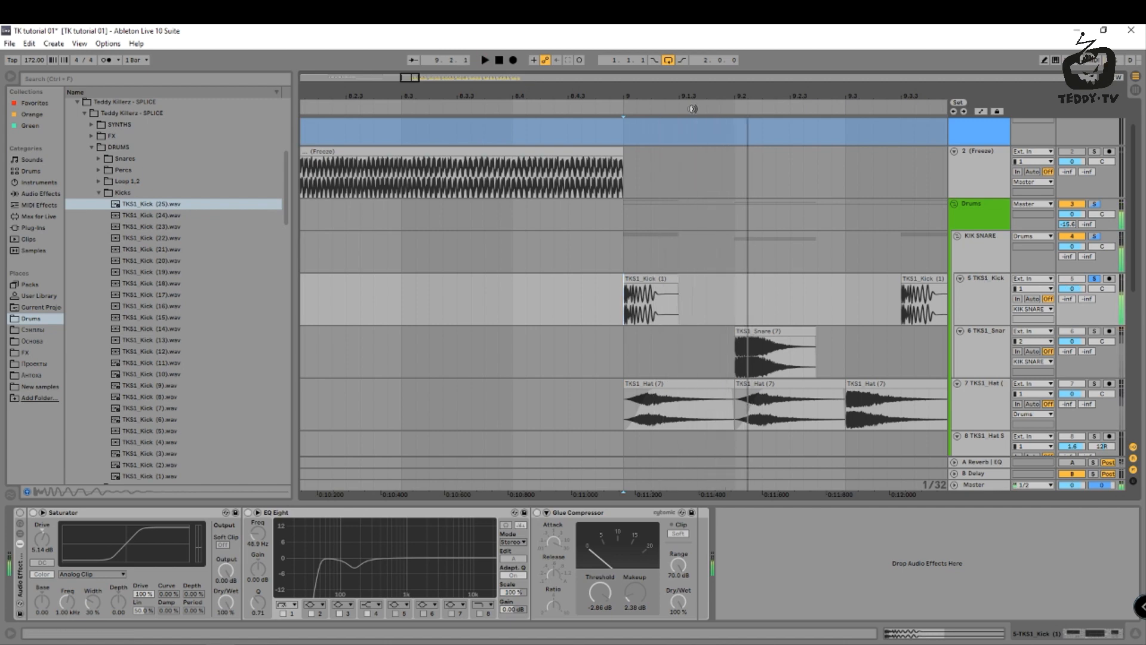
left_click_drag(687, 97, 438, 155)
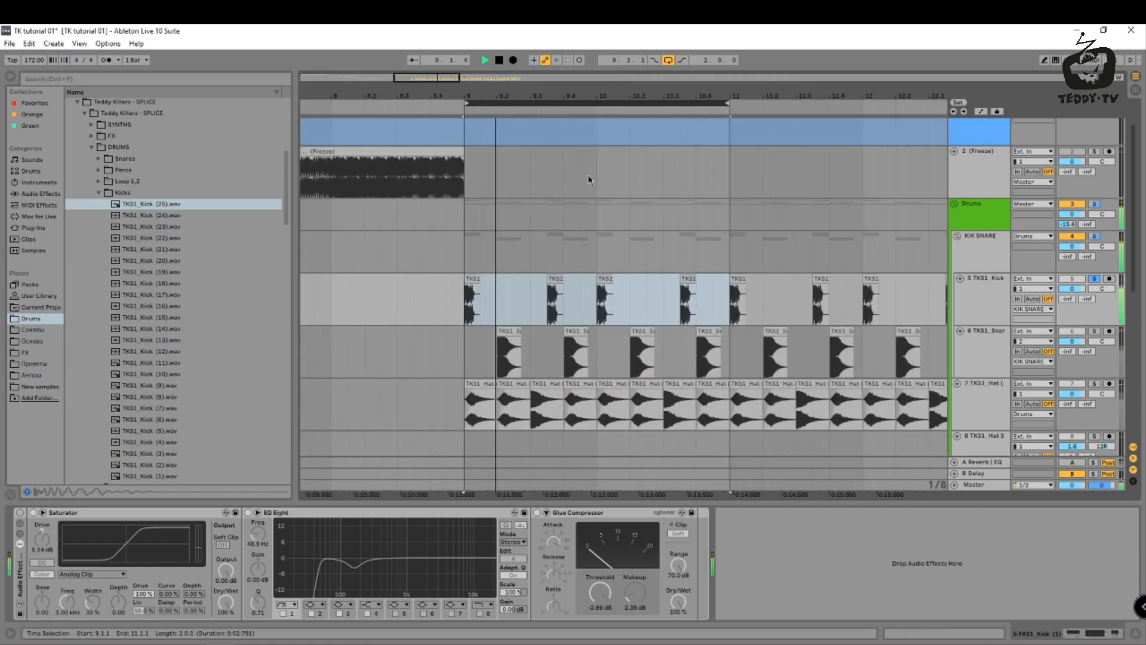
left_click(33, 513)
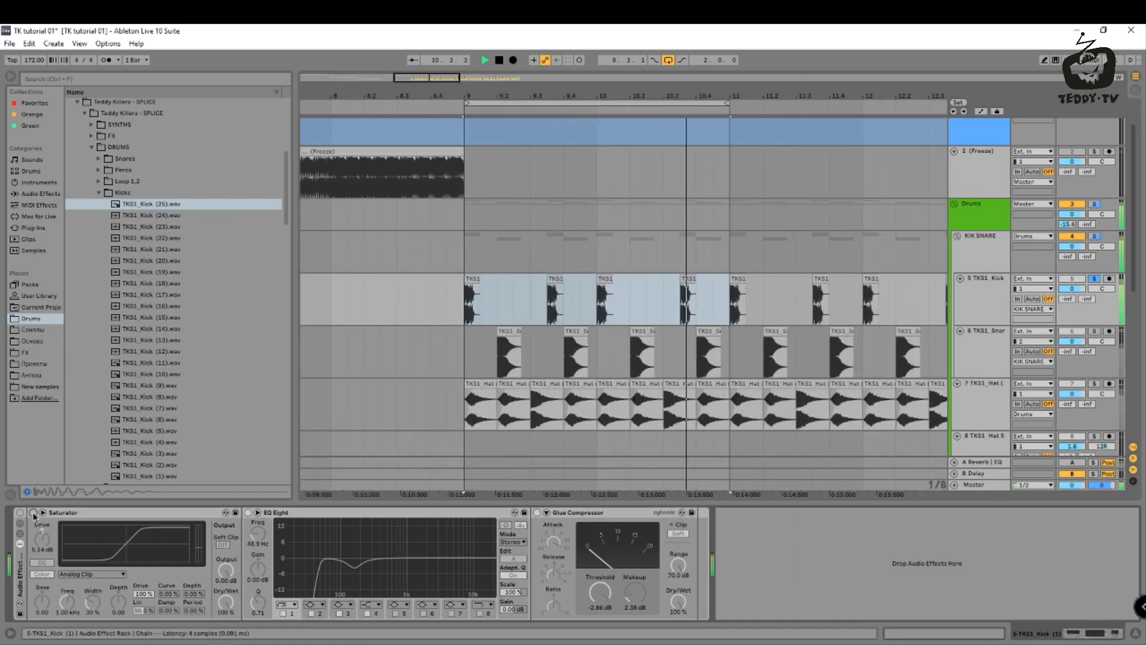
left_click(20, 513)
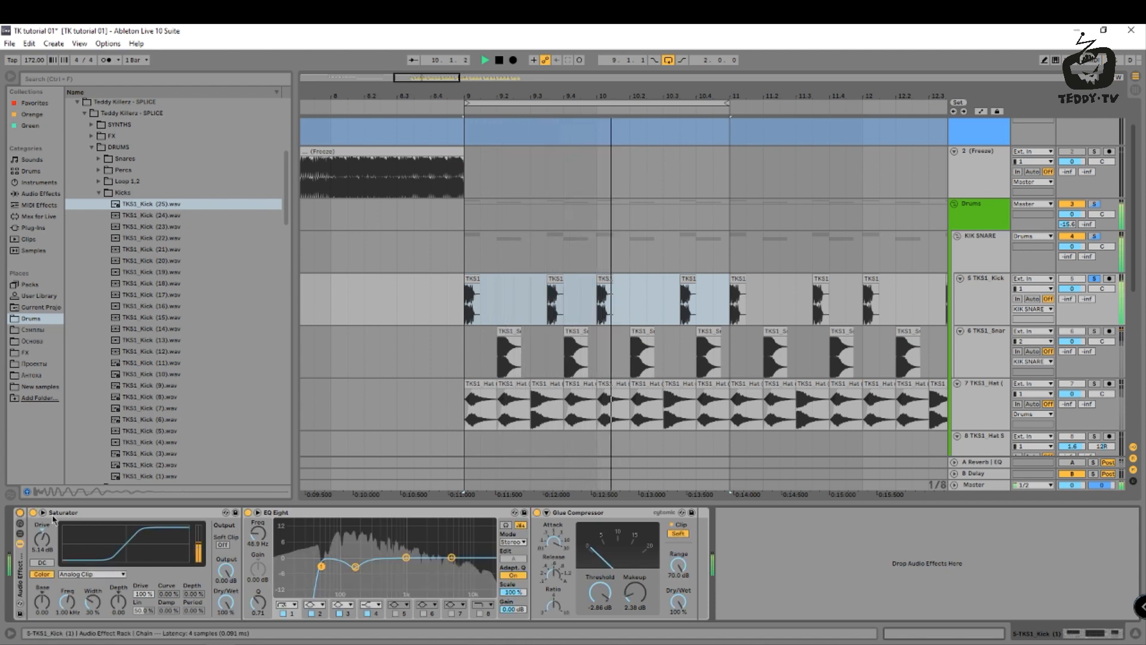
left_click(537, 513)
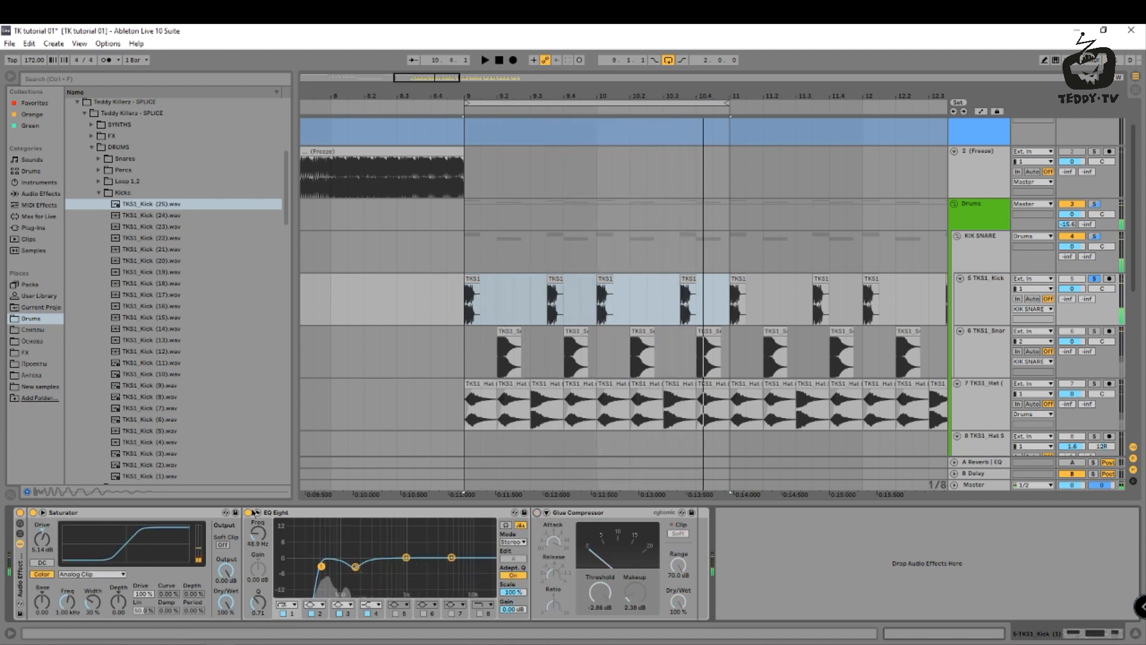
left_click(248, 512)
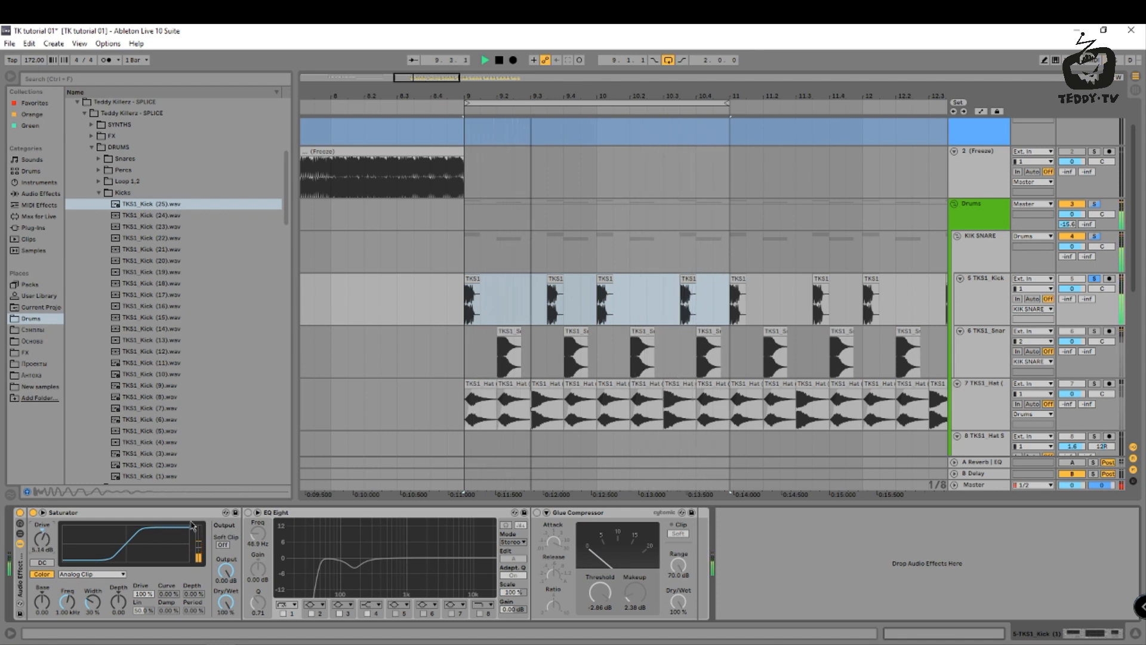
Enable the kick's EQ Eight, pull down bands 2 and 3, and roll off the highs with band 8 at about 17.8 kHz.
left_click(248, 512)
left_click_drag(356, 567, 425, 564)
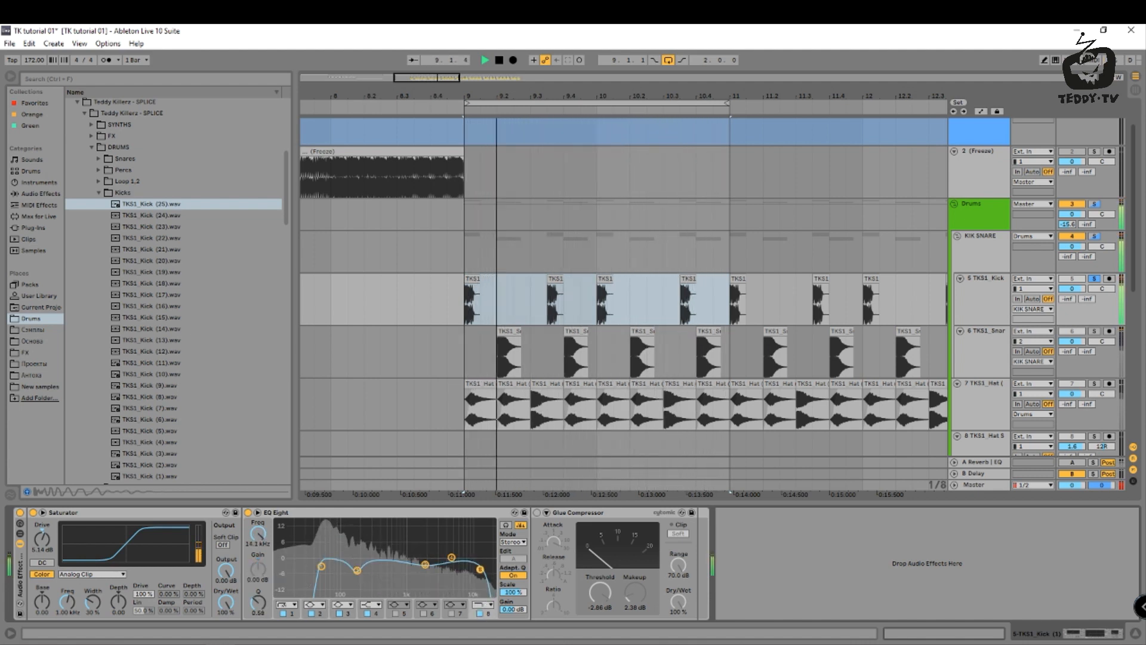
left_click(479, 613)
left_click_drag(484, 568, 486, 569)
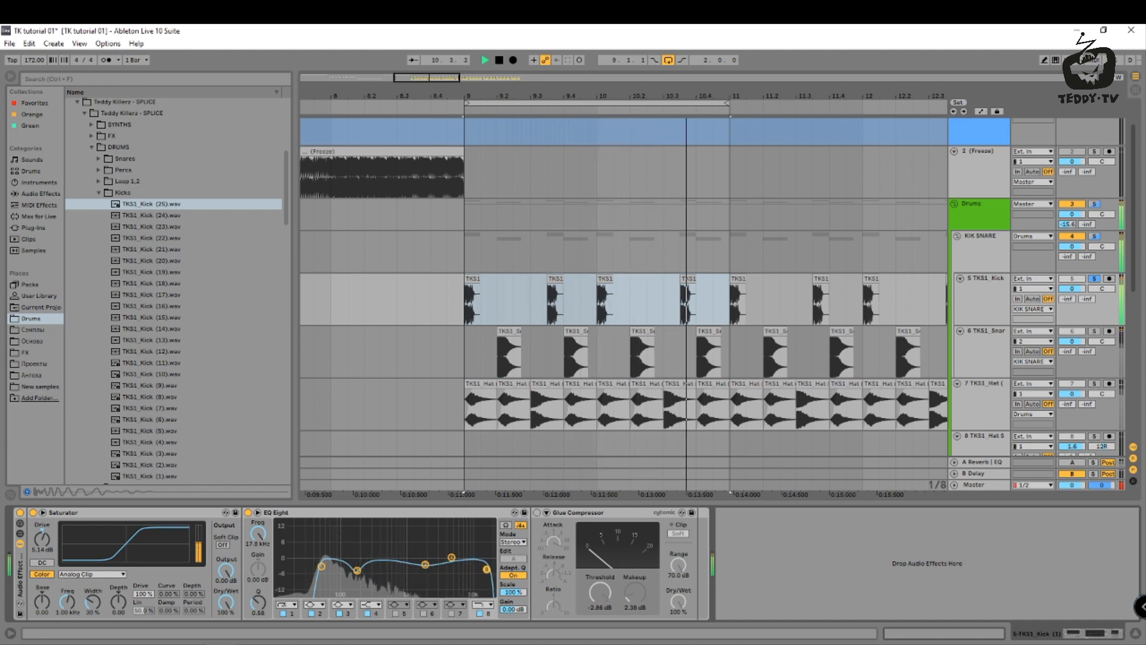
Enable the kick's Glue Compressor and set its threshold to -4.78 dB, then stop playback.
left_click(537, 514)
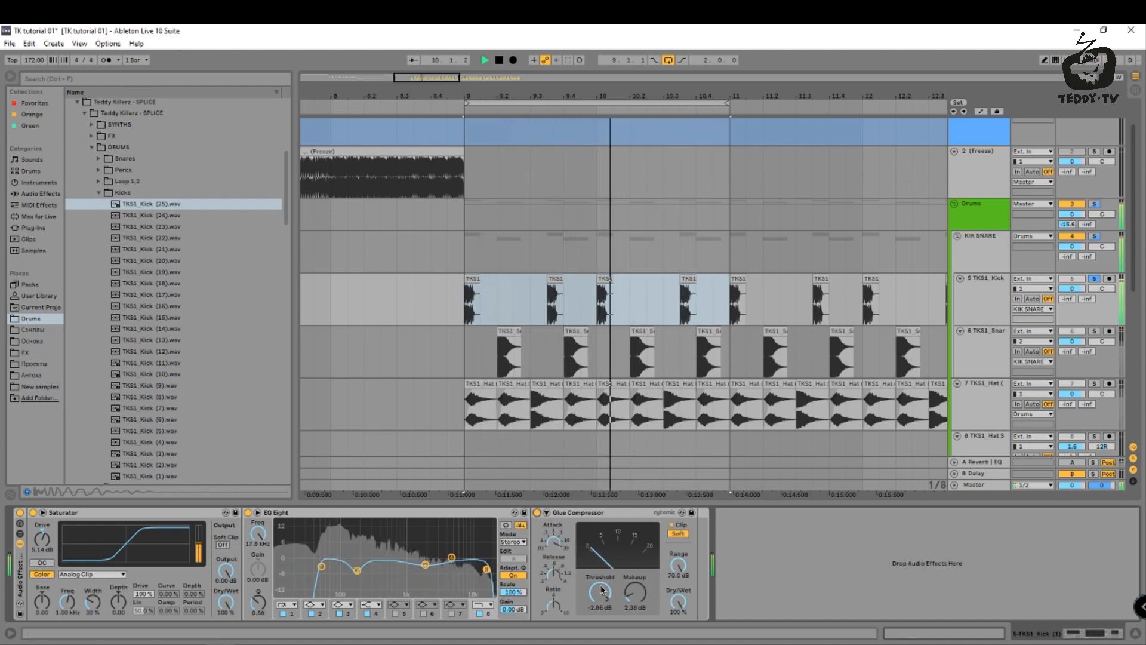
left_click_drag(600, 593, 600, 600)
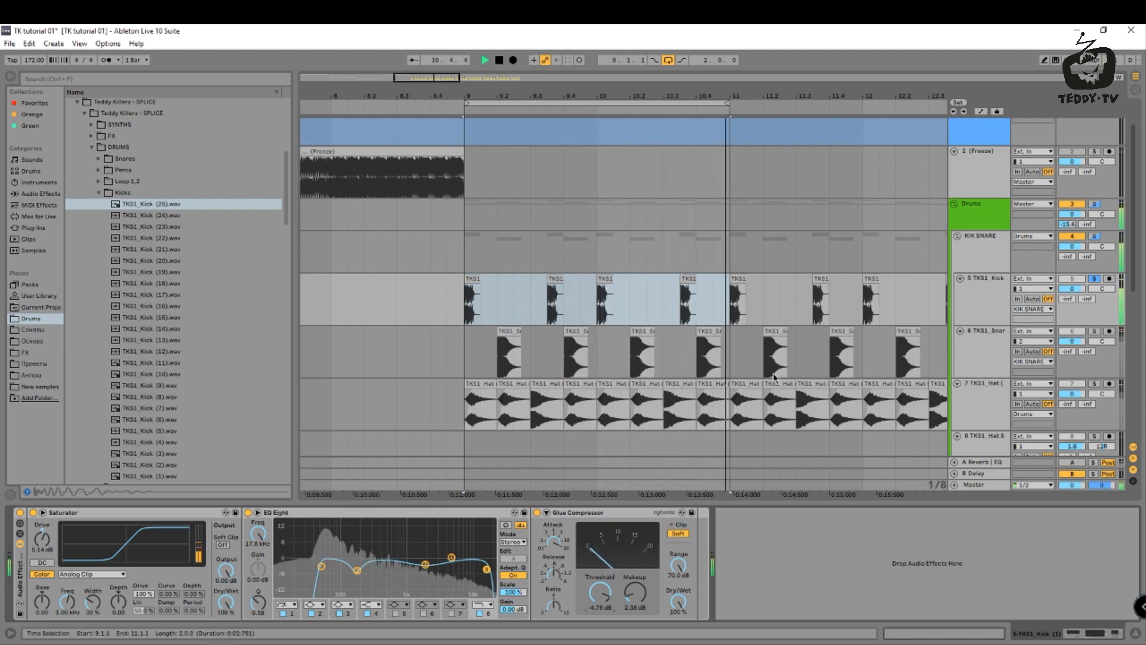
key("space")
Solo the TKS1_Snare track, play it, and select its clips from bar 9 to just past bar 11.
left_click(983, 351)
left_click(1098, 332)
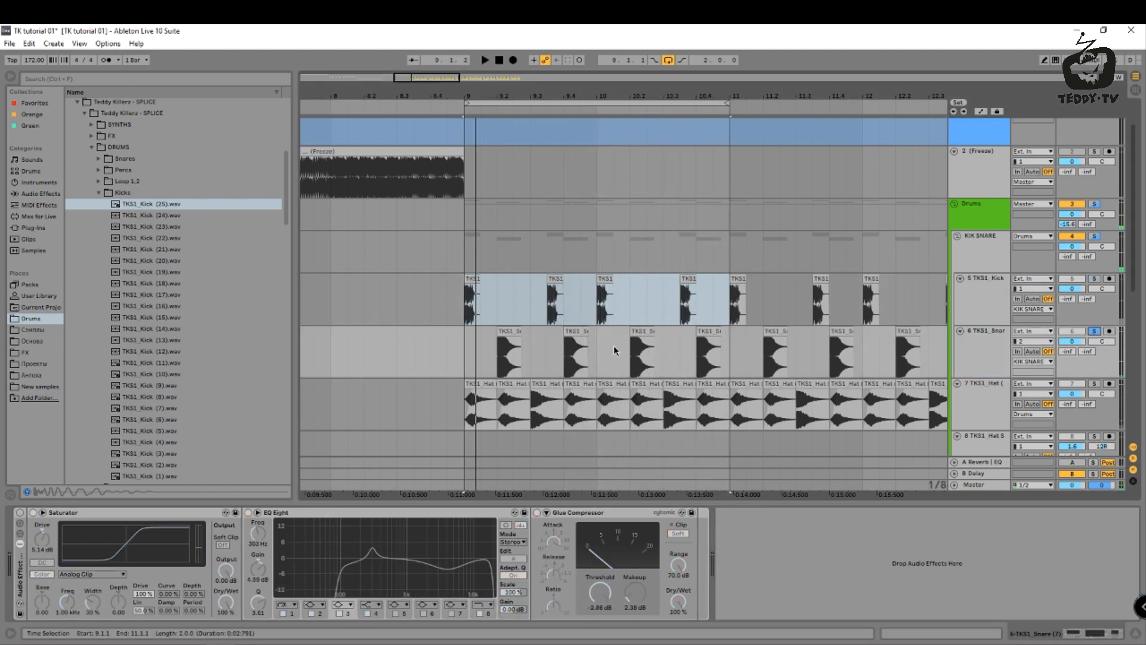
left_click(500, 359)
key("space")
key("space")
left_click_drag(471, 356, 745, 363)
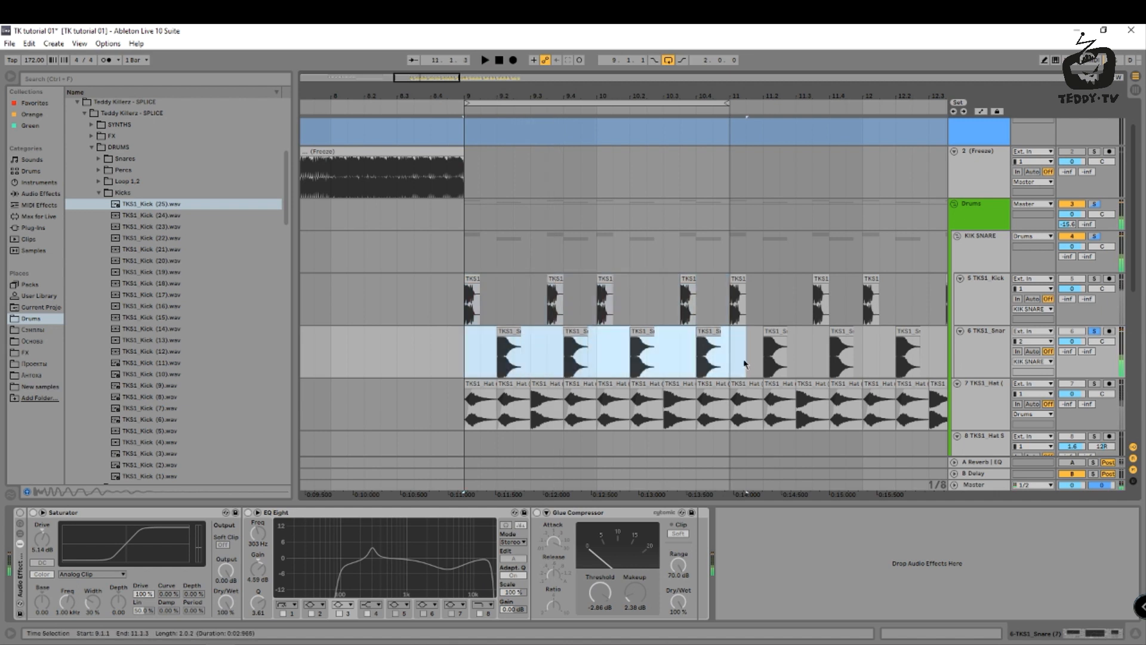
Browse the Snares folder in the sample collection and preview TKS1_Snare (7).wav.
left_click_drag(491, 93, 491, 141)
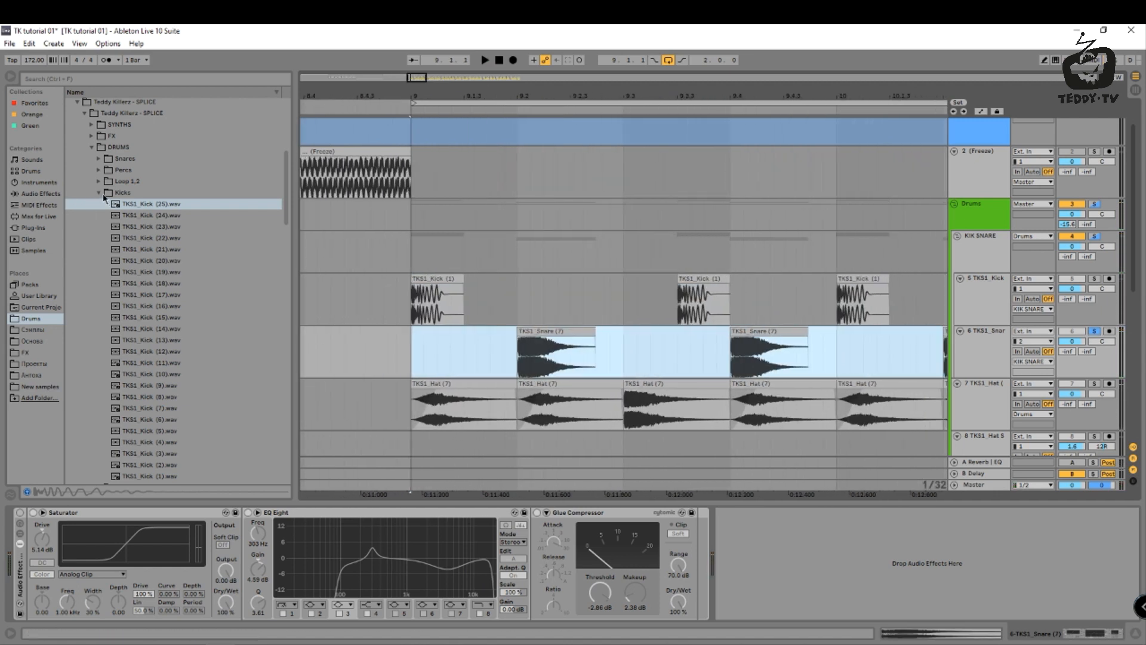
left_click(99, 193)
left_click(99, 160)
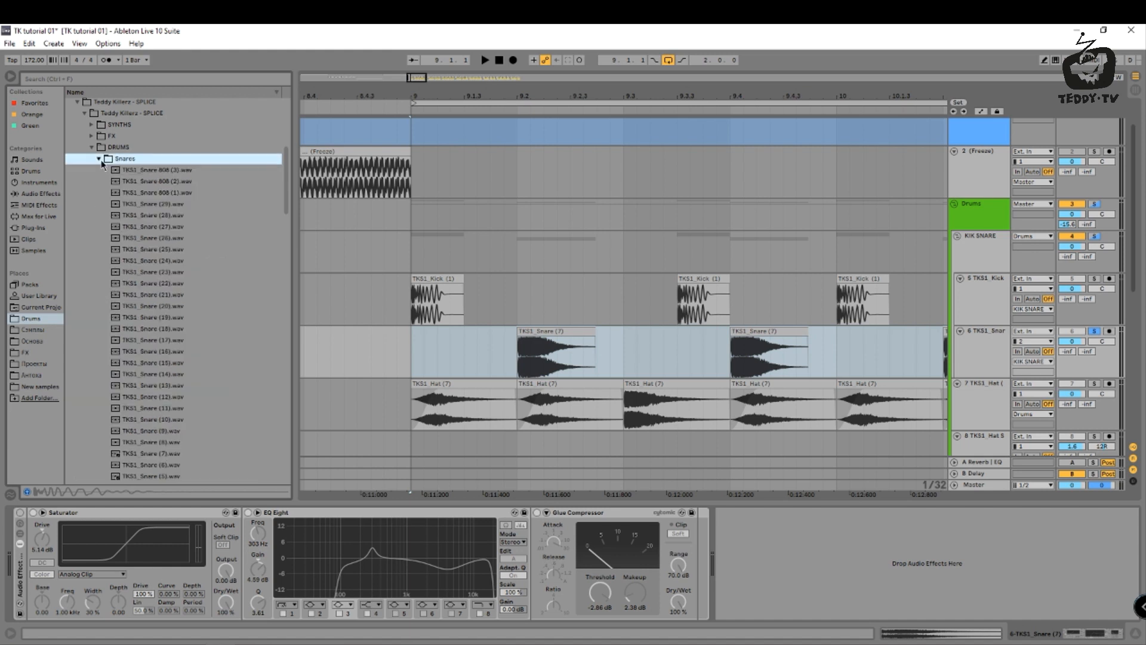
scroll(182, 244, "down", 2)
left_click(177, 383)
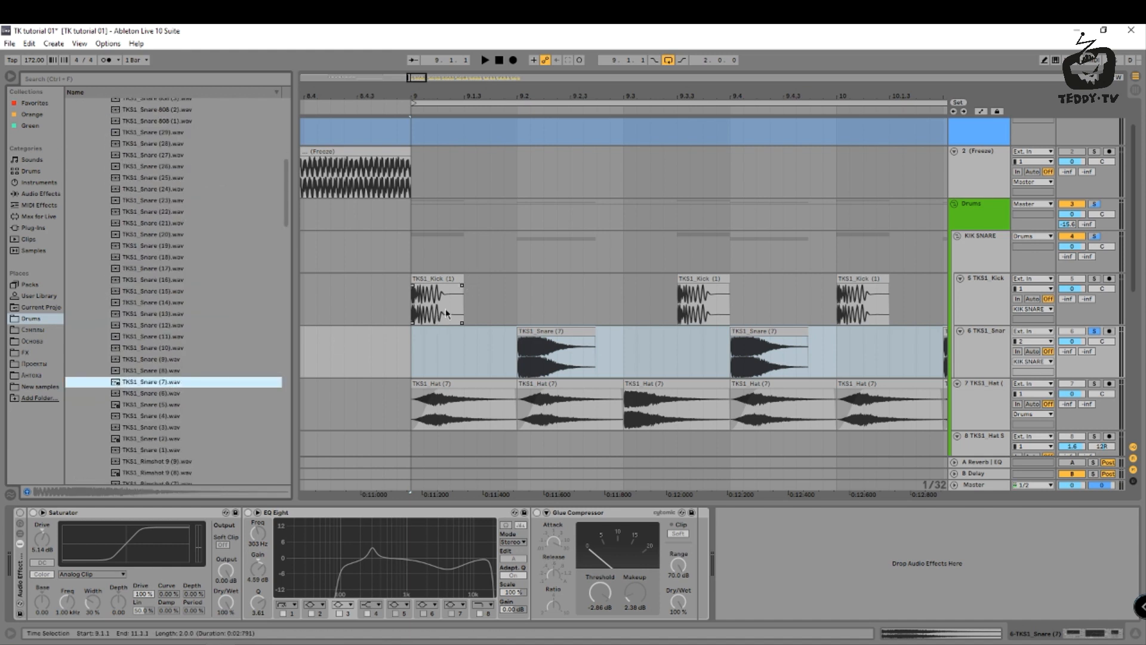
Select the four snare clips between bars 9 and 11 and transpose them by 4 st.
left_click(526, 347)
left_click_drag(569, 96, 514, 97)
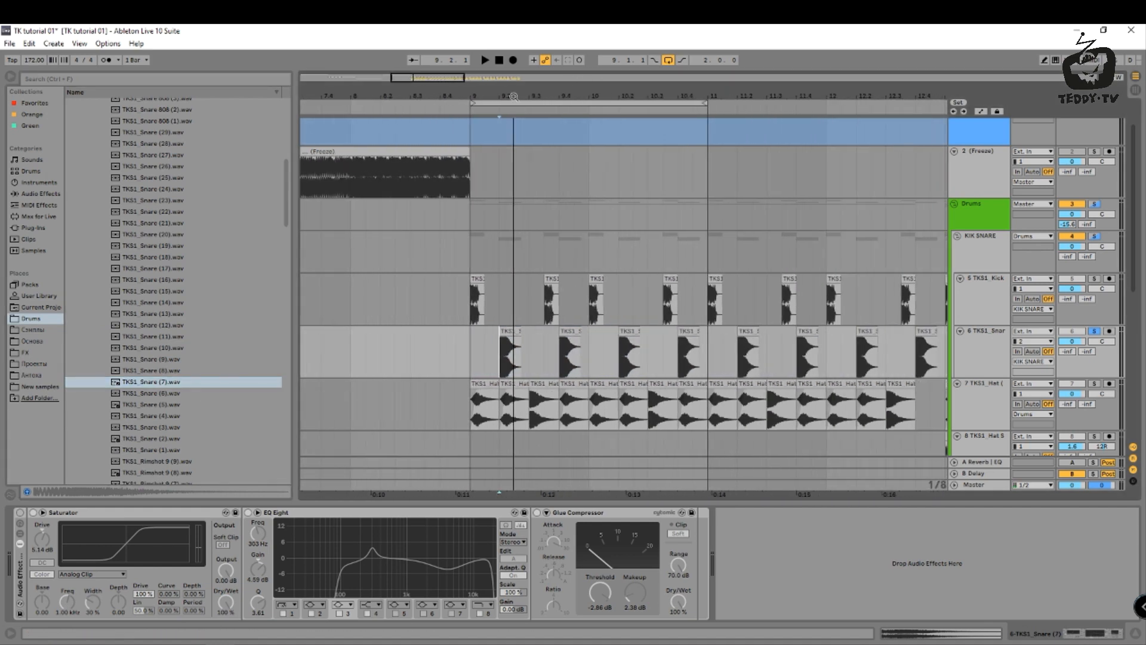
left_click_drag(471, 349, 654, 353)
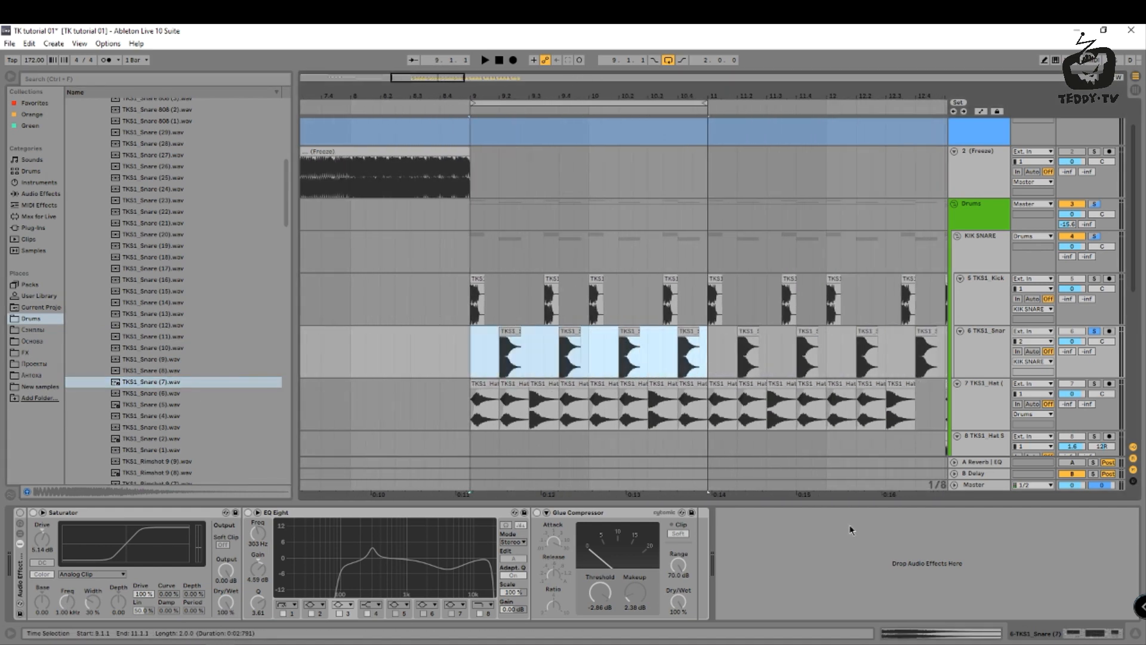
key("shift+Tab")
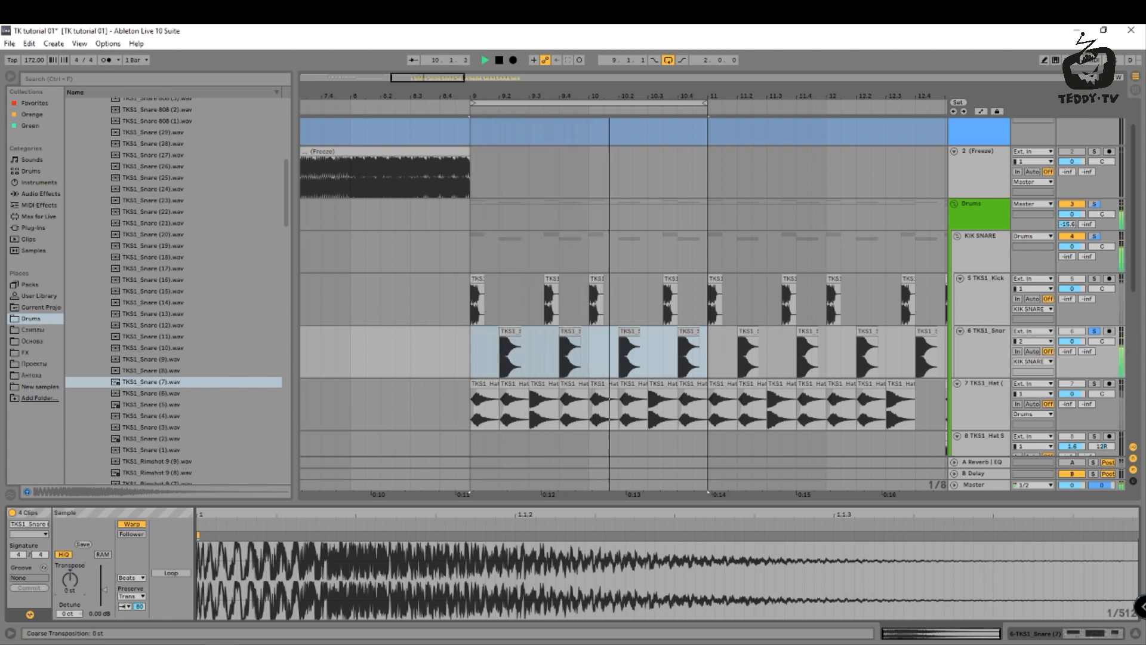
left_click_drag(70, 579, 70, 573)
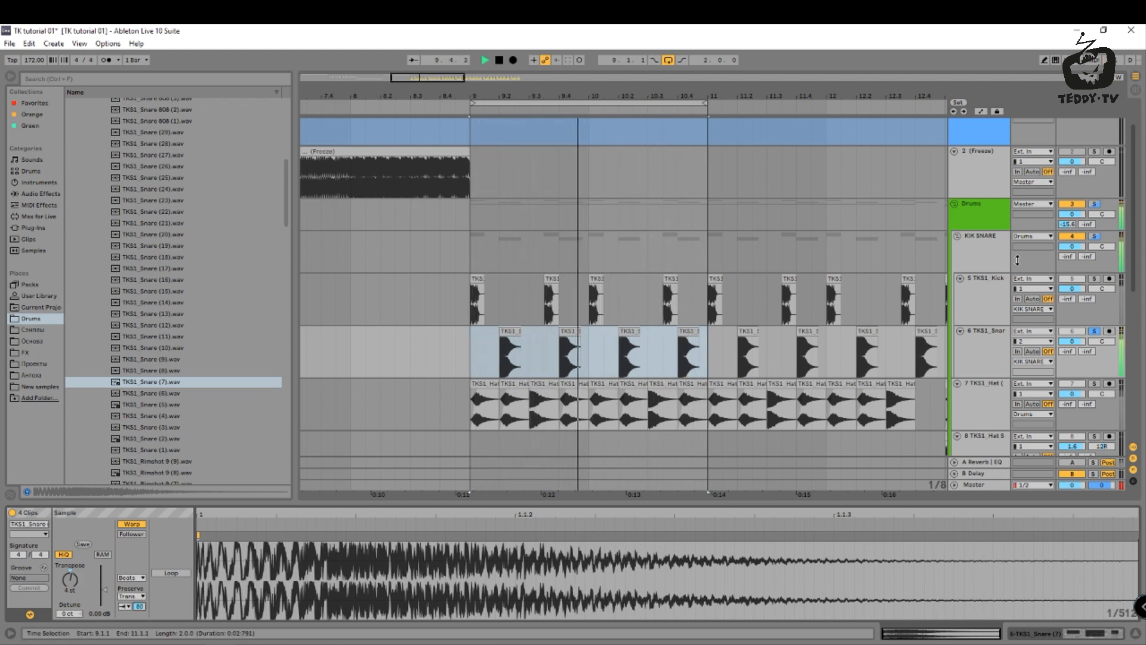
Show the snare's effect rack, enable it, and play the snare with only the Saturator active.
key("shift+Tab")
key("space")
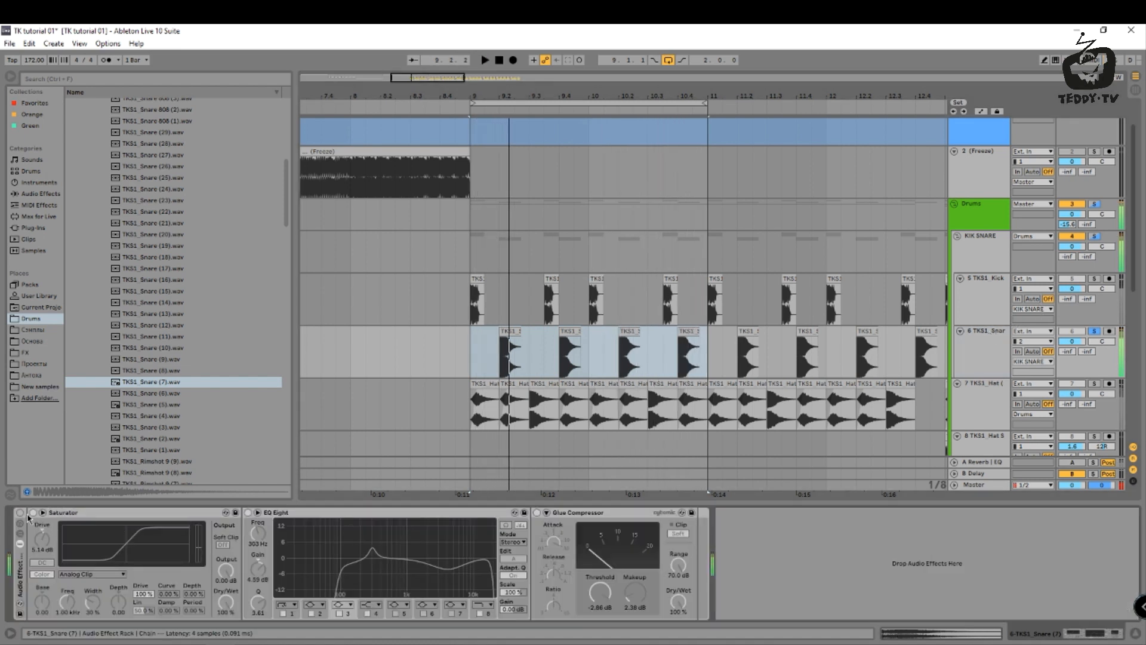
left_click(20, 513)
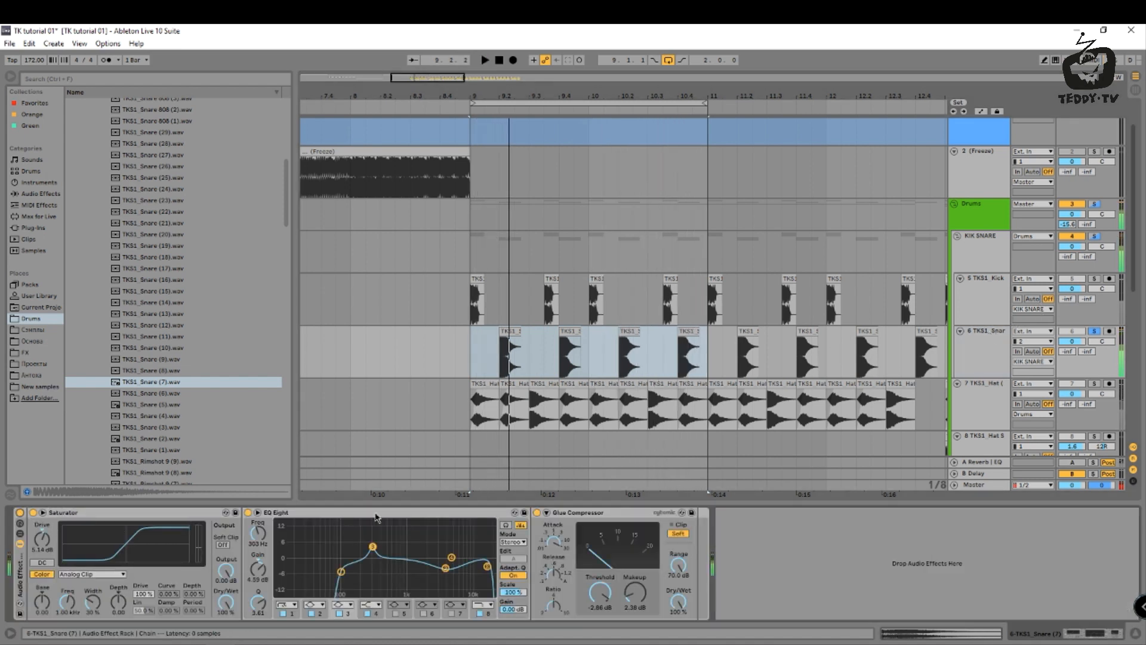
left_click(248, 512)
key("space")
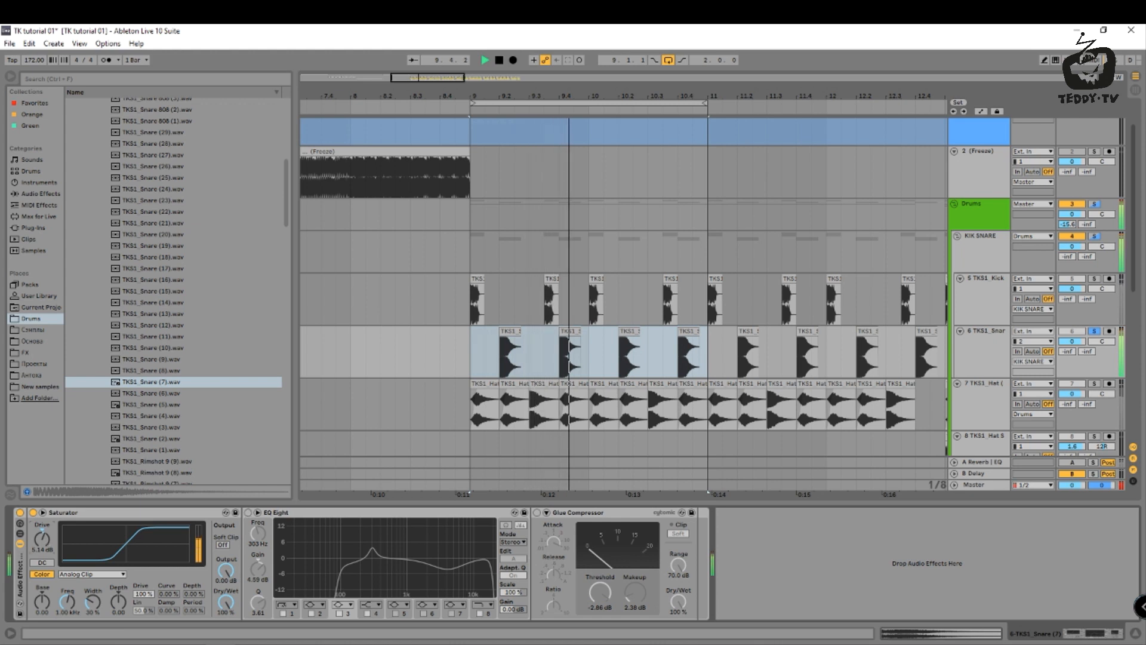
Enable the snare's EQ Eight with band 3 gain at 4.34 dB and its Glue Compressor with makeup at 3.02 dB.
left_click(249, 513)
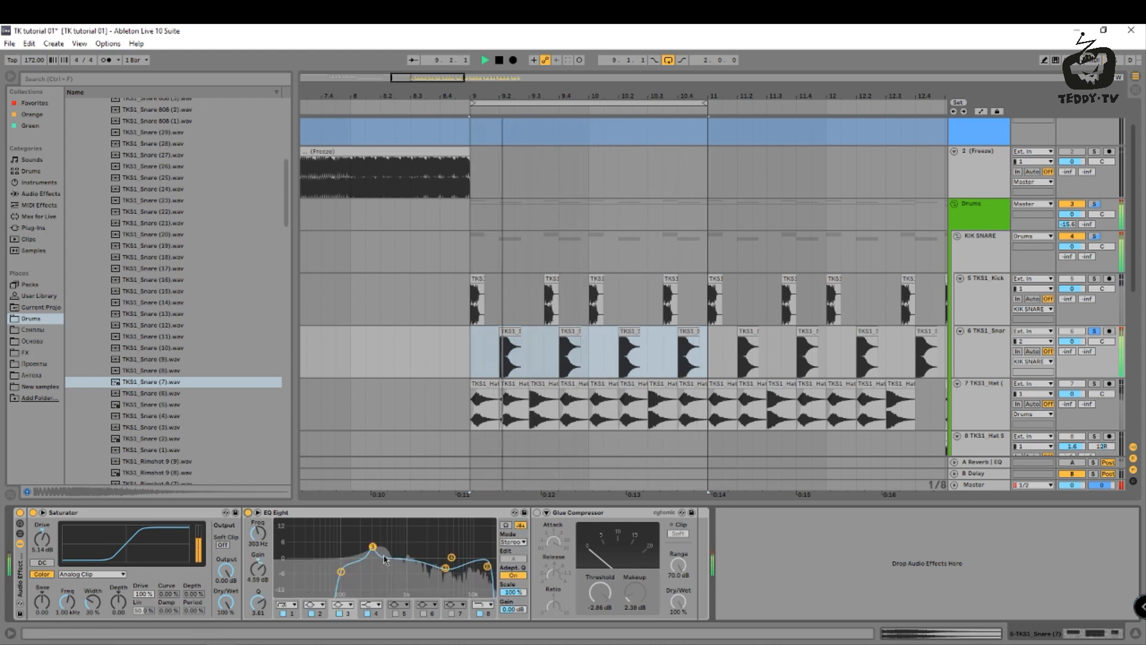
left_click_drag(373, 546, 373, 548)
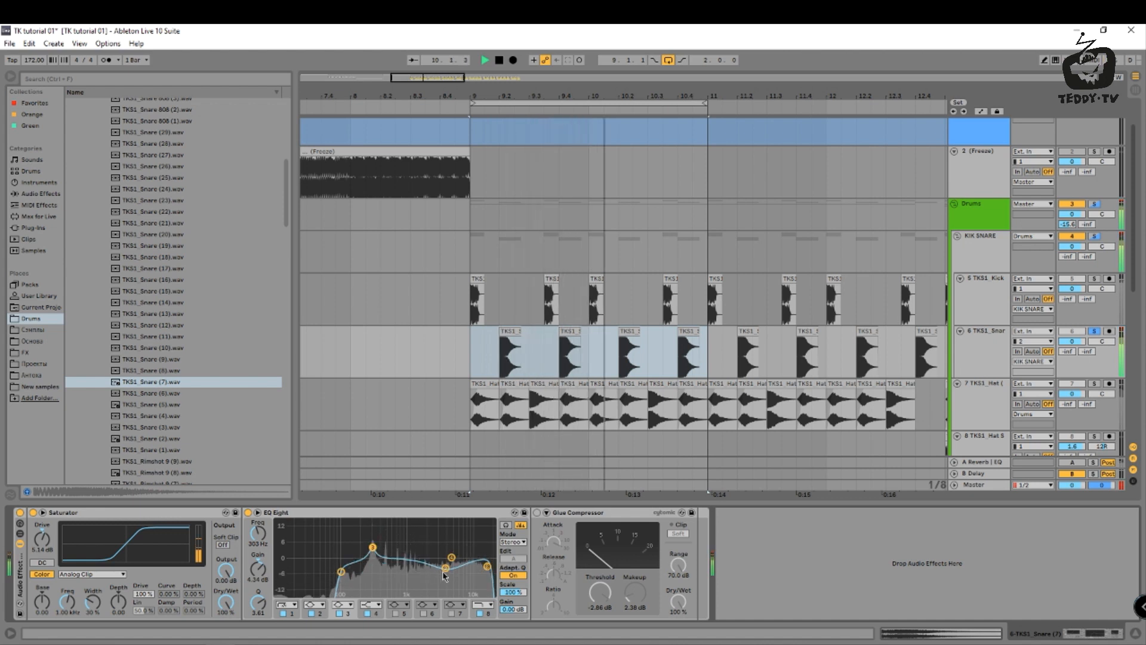
left_click(536, 513)
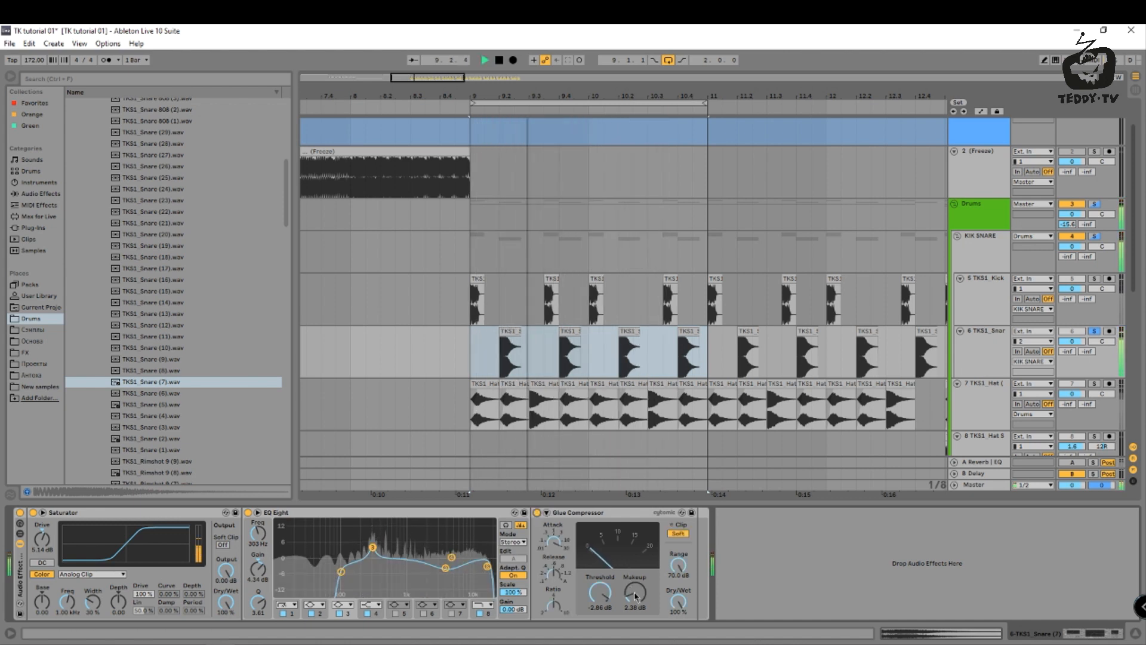
left_click_drag(636, 595, 636, 588)
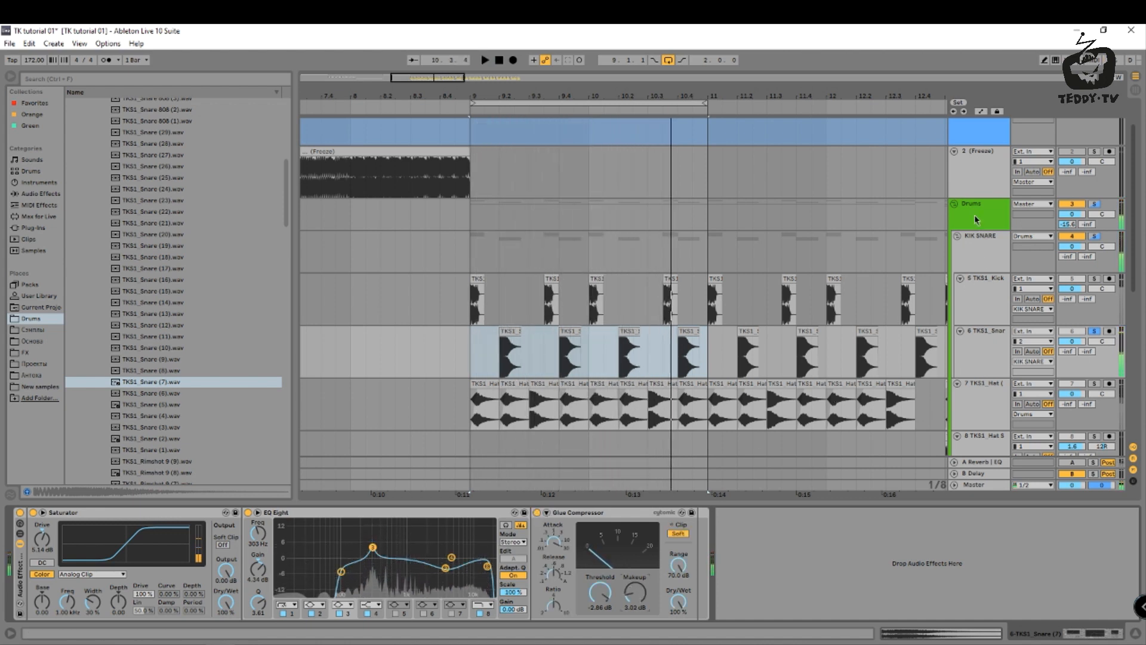
Solo the 7 TKS1_Hat track, and enable its Glue Compressor while the loop plays.
left_click(987, 408)
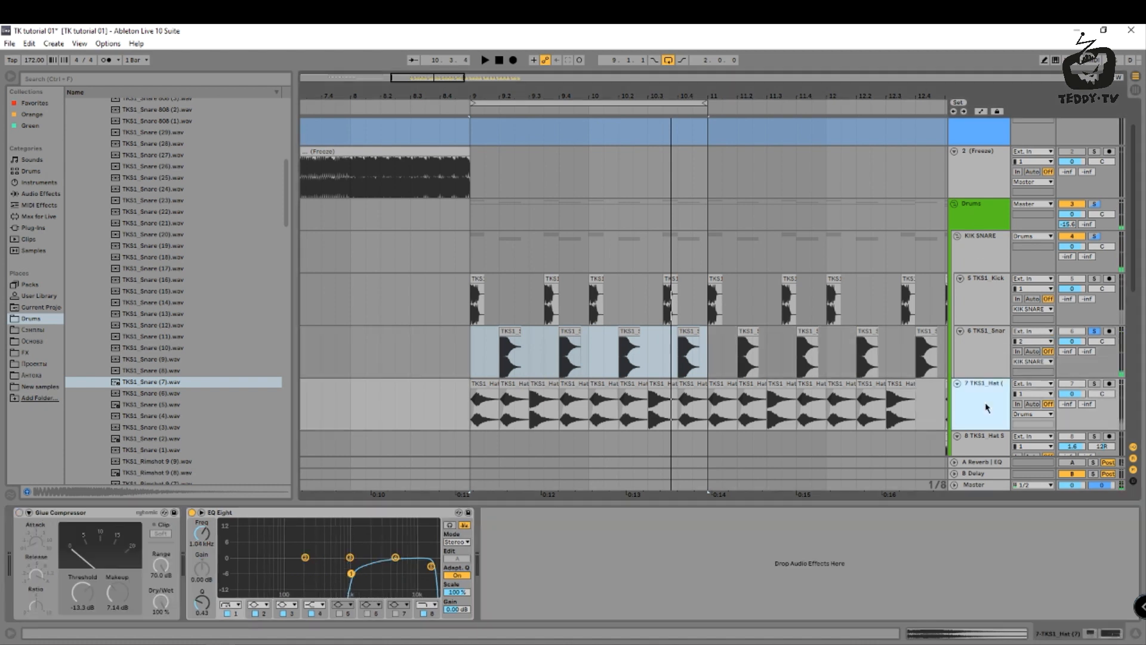
left_click(1095, 385)
key("space")
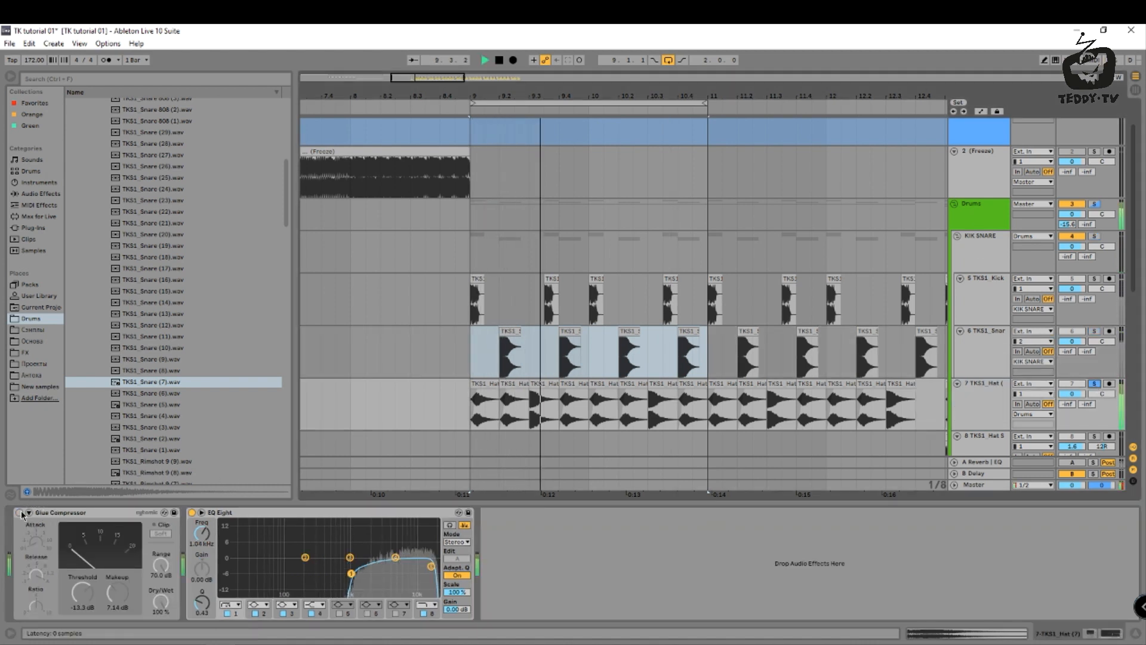
left_click(18, 512)
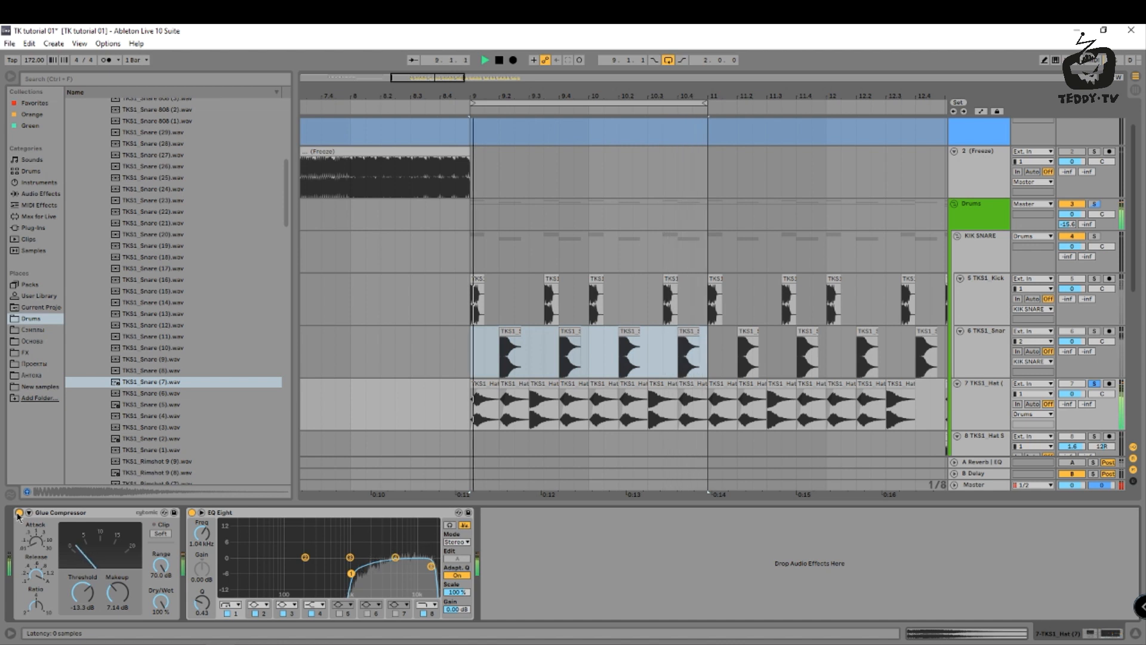
Turn off the hat track's solo and play the loop with the whole Drums group soloed.
left_click(984, 255)
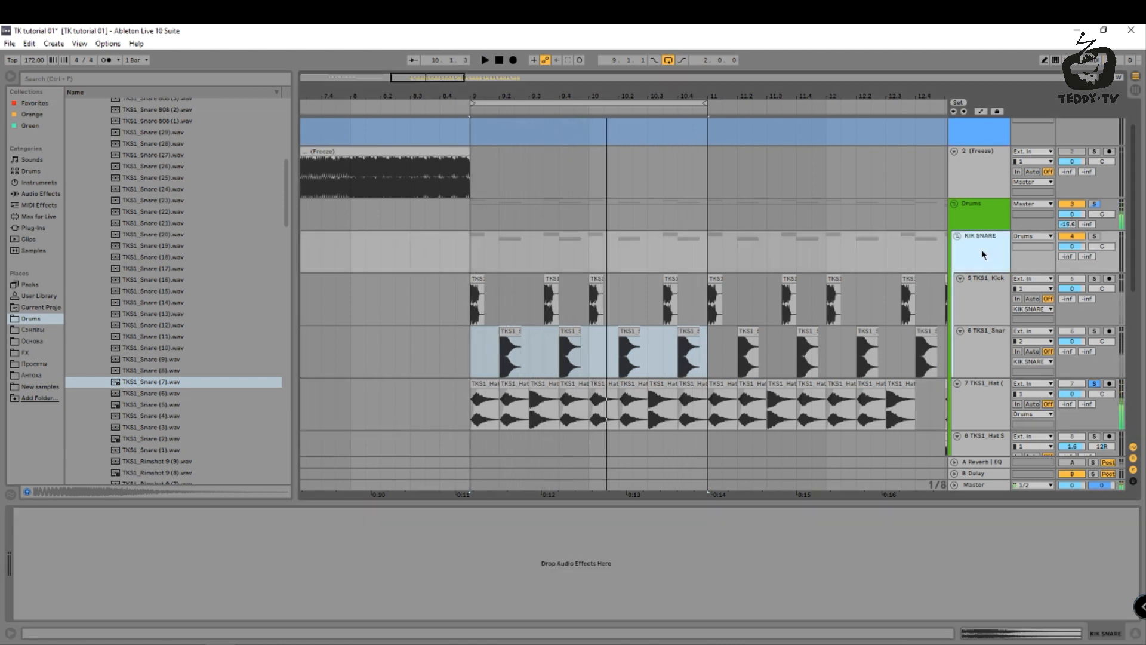
left_click(1003, 212)
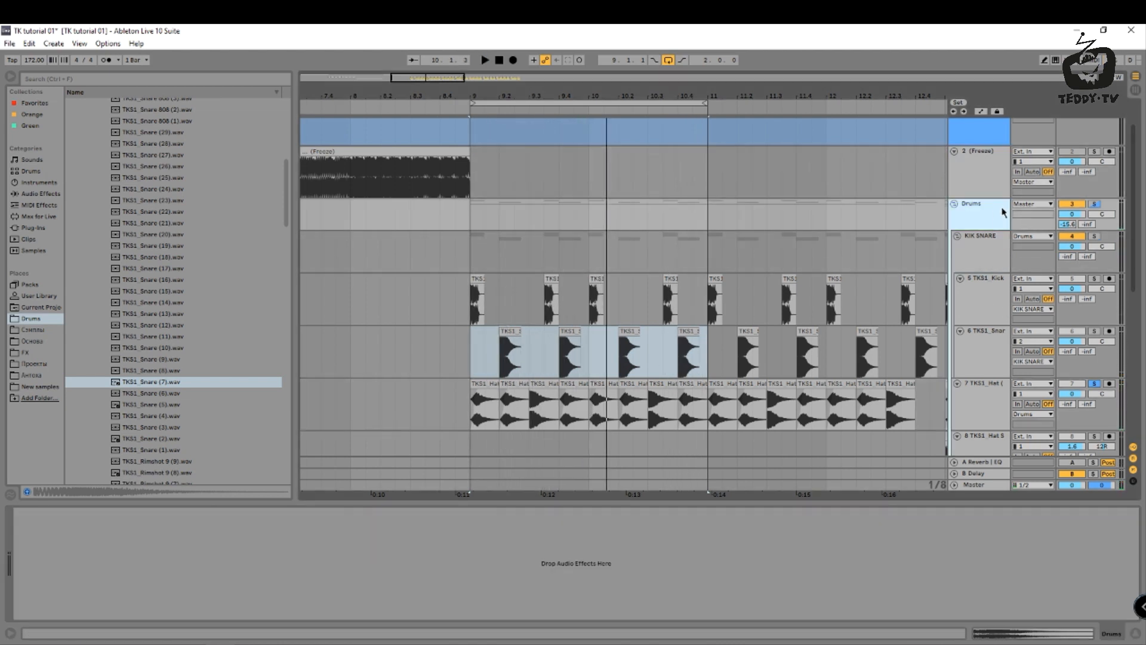
left_click(1000, 241)
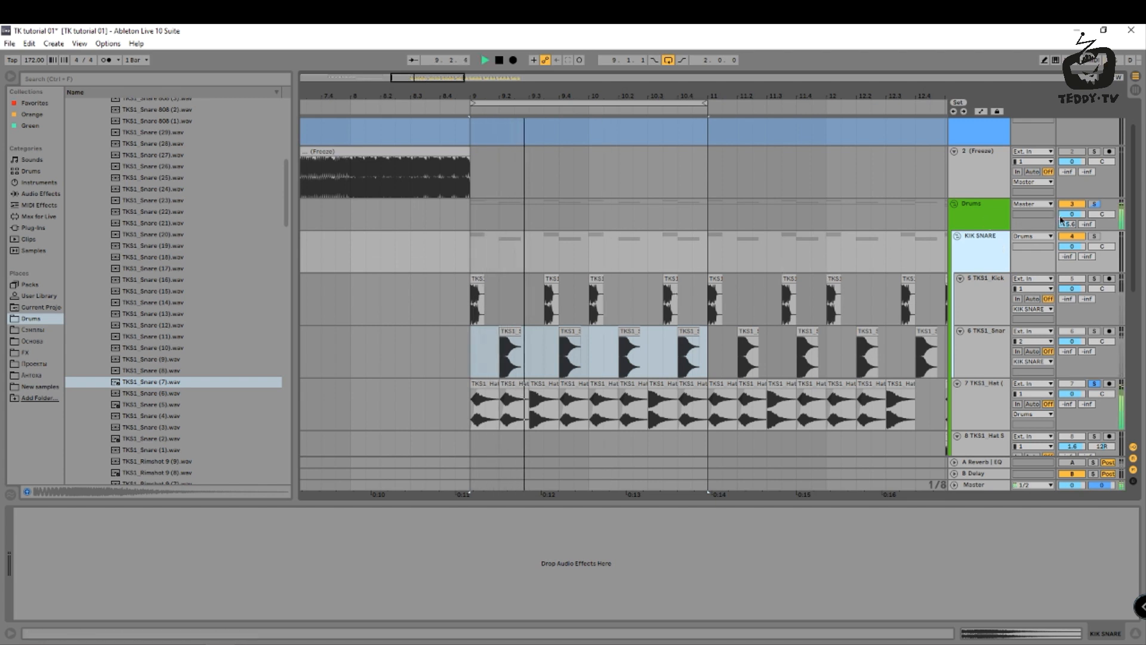
left_click(1095, 385)
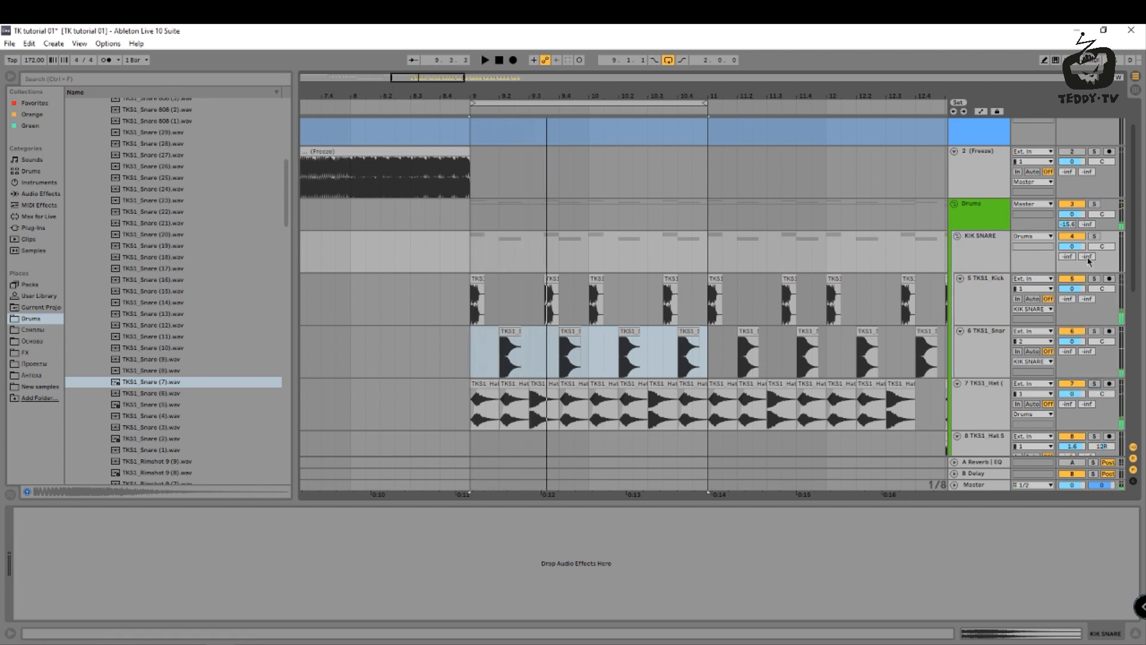
left_click(1094, 204)
key("space")
Examine the hat, snare and kick effect chains while the drums play, bypassing the hat's Glue Compressor for comparison.
left_click(979, 391)
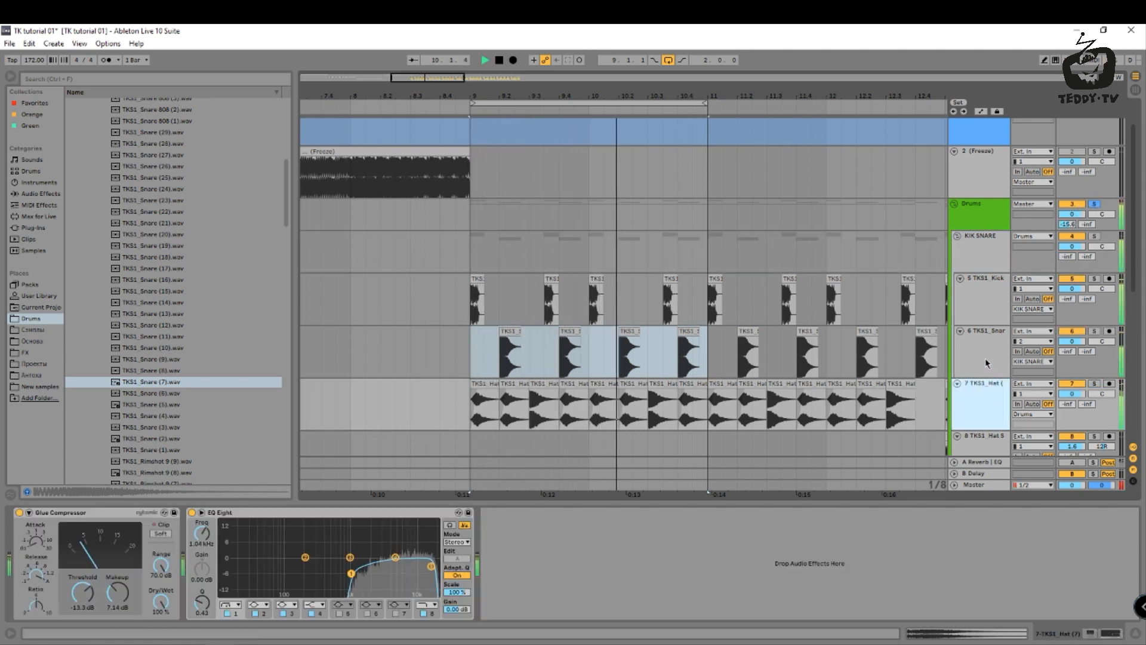
left_click(985, 357)
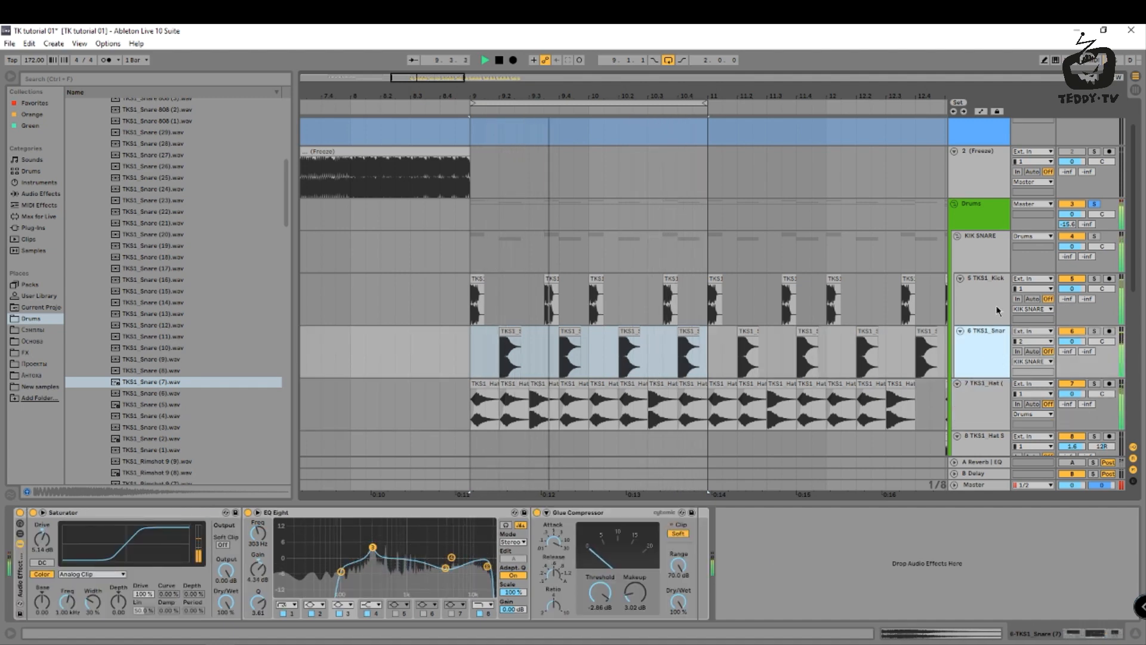
left_click(994, 301)
left_click(983, 264)
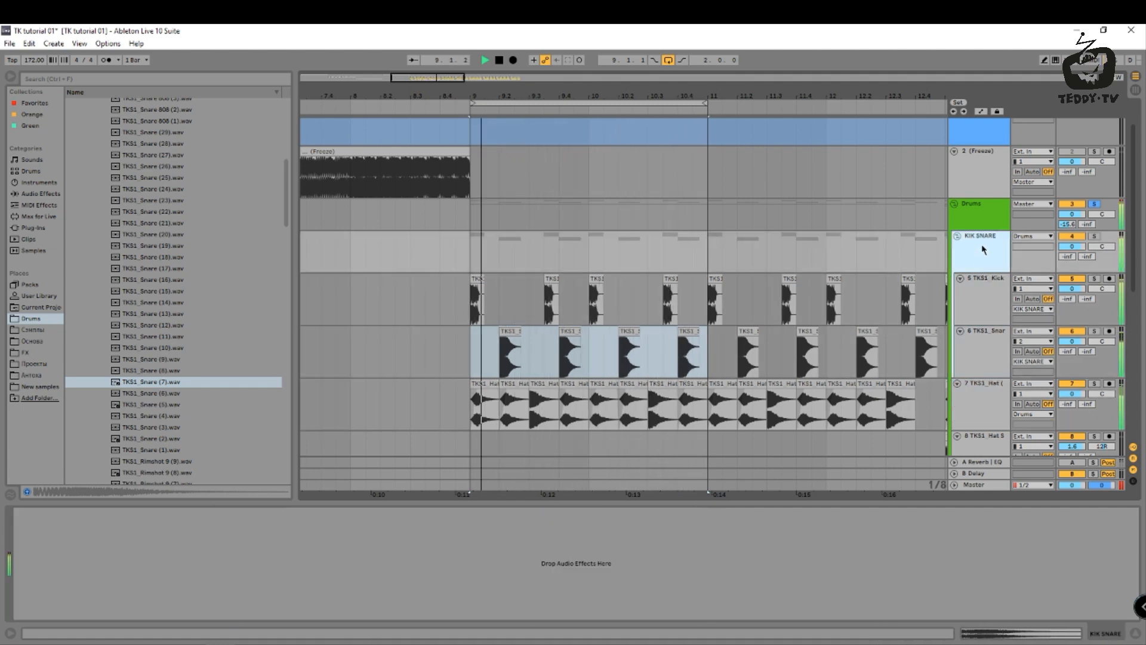
left_click(987, 299)
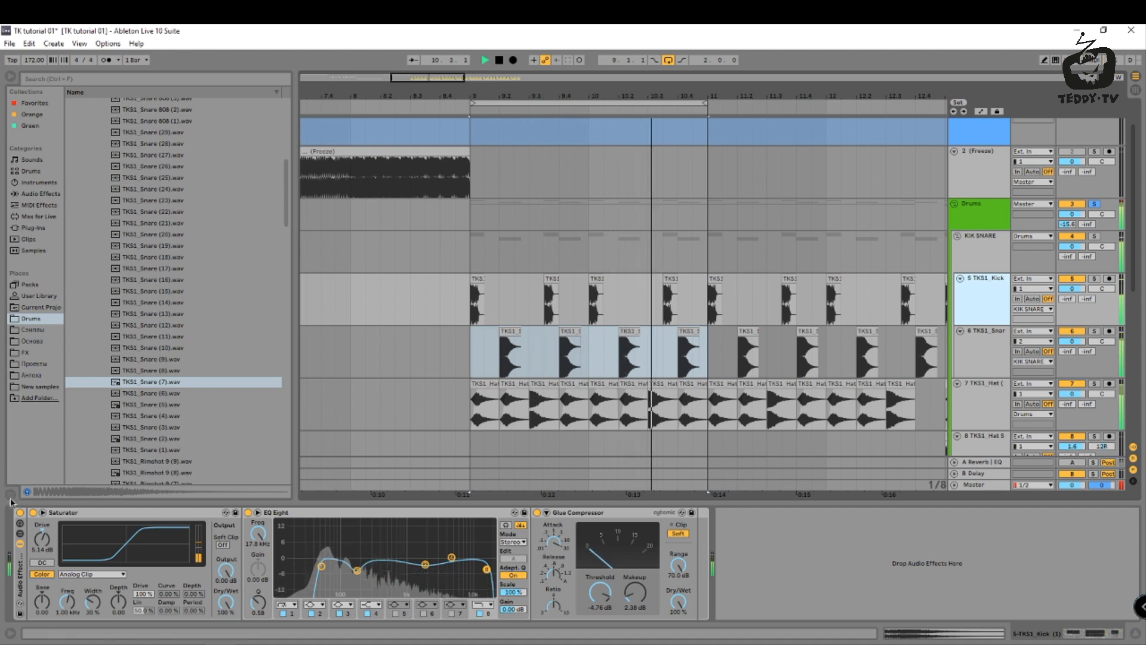
left_click(965, 346)
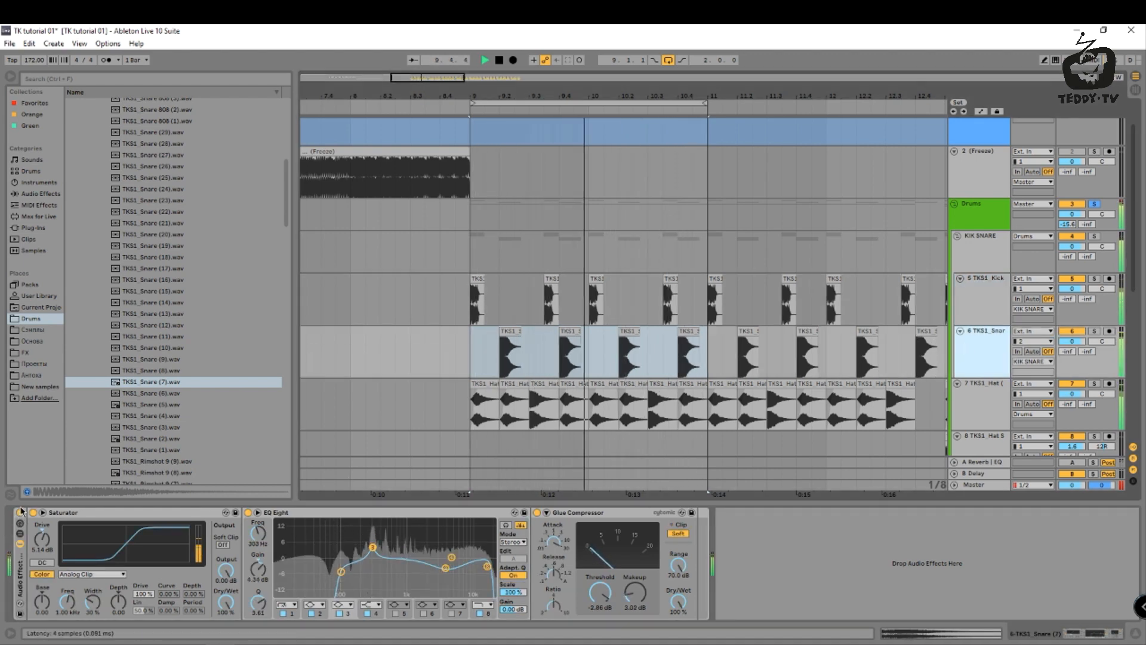
key("Down")
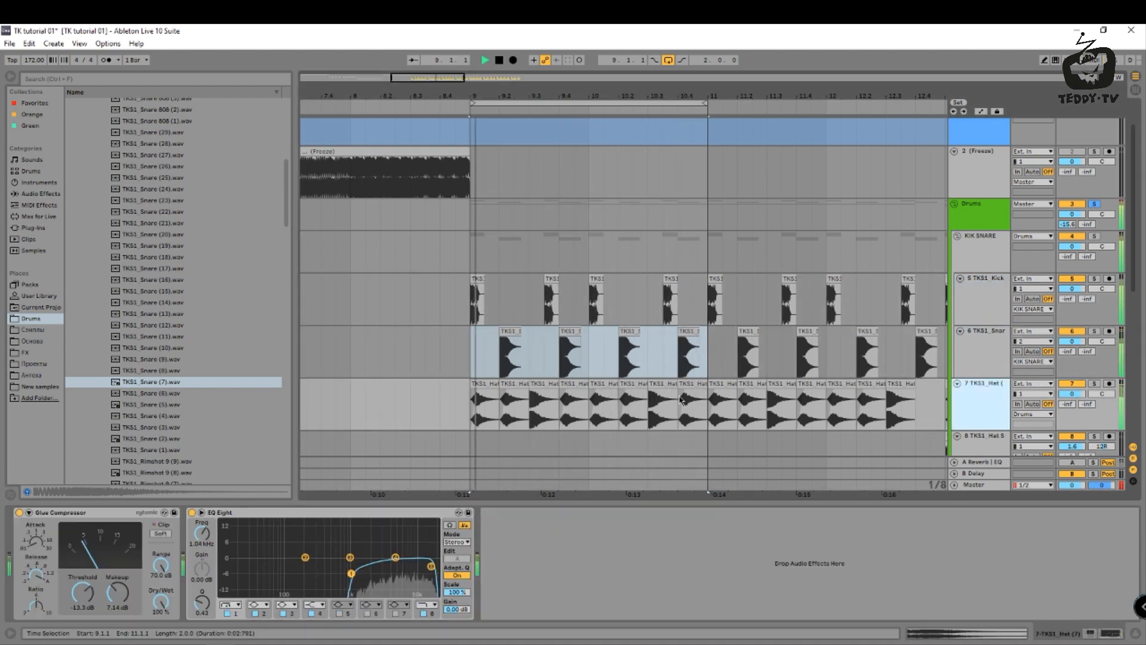
left_click(19, 512)
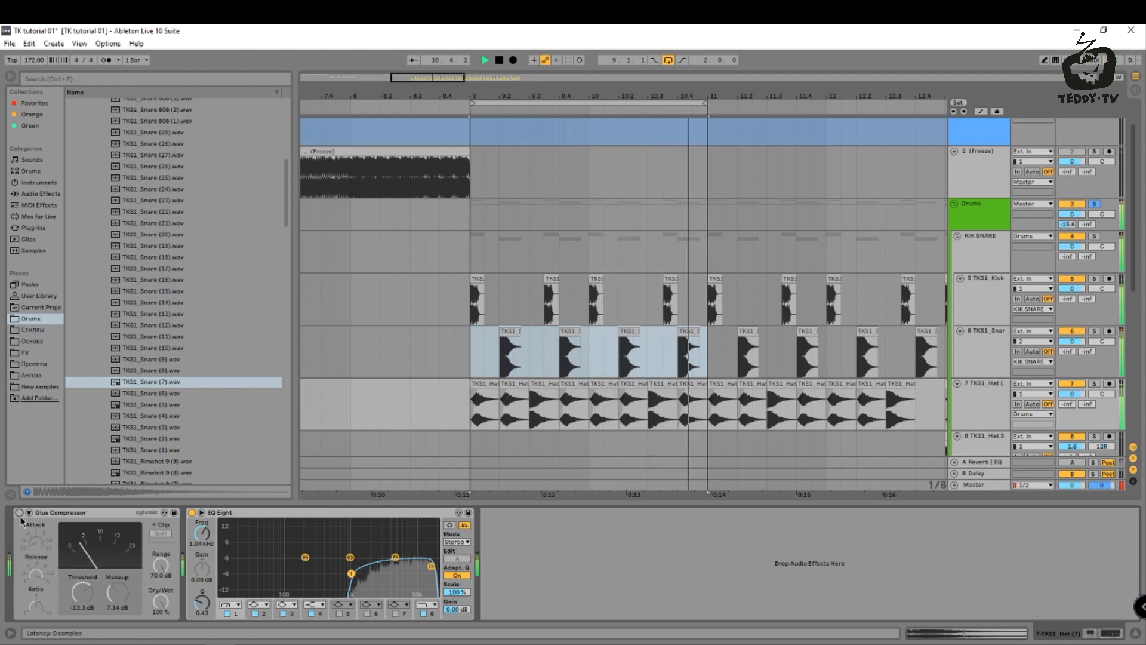
key("Up")
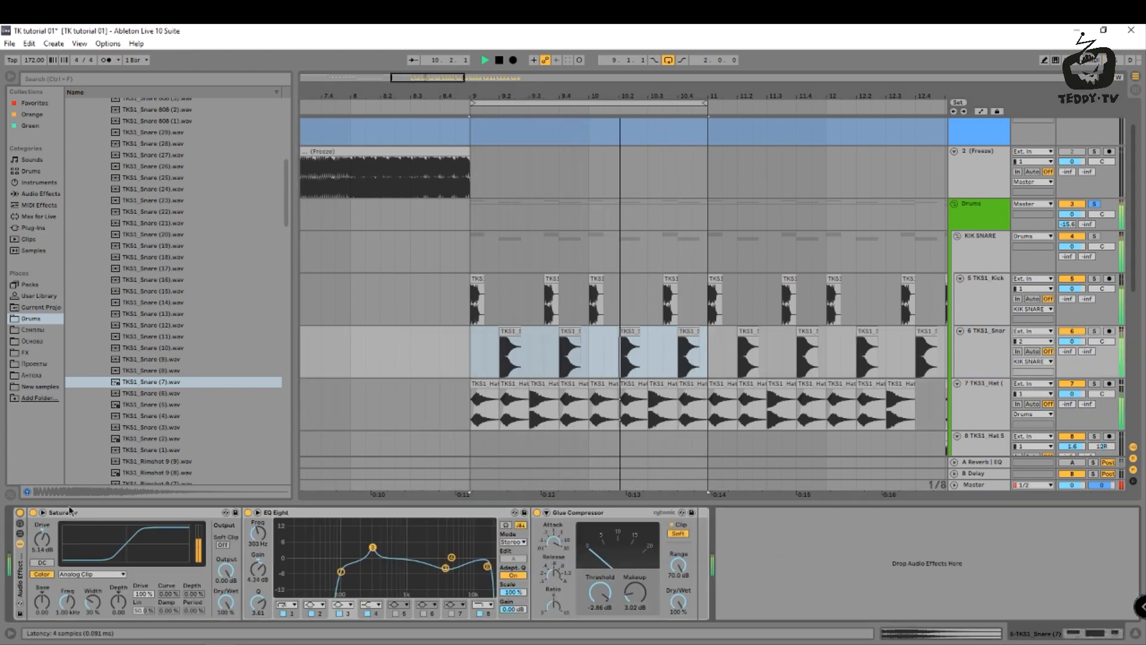
key("Up")
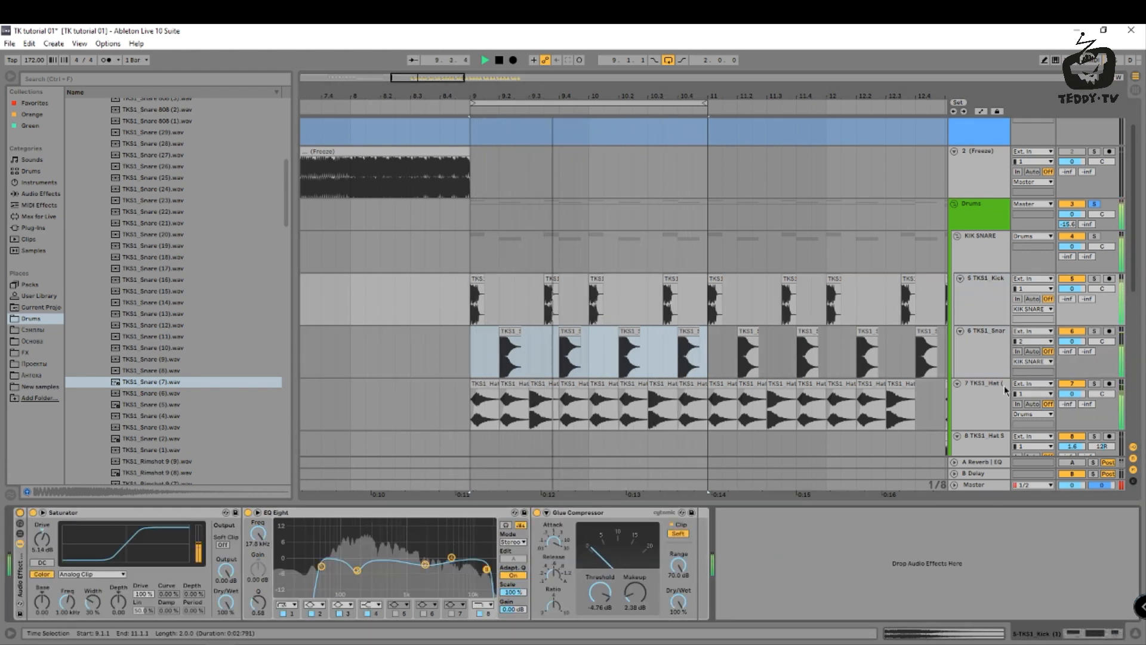
Set the makeup of the hat track's Glue Compressor to 5.71 dB and stop playback.
left_click(987, 402)
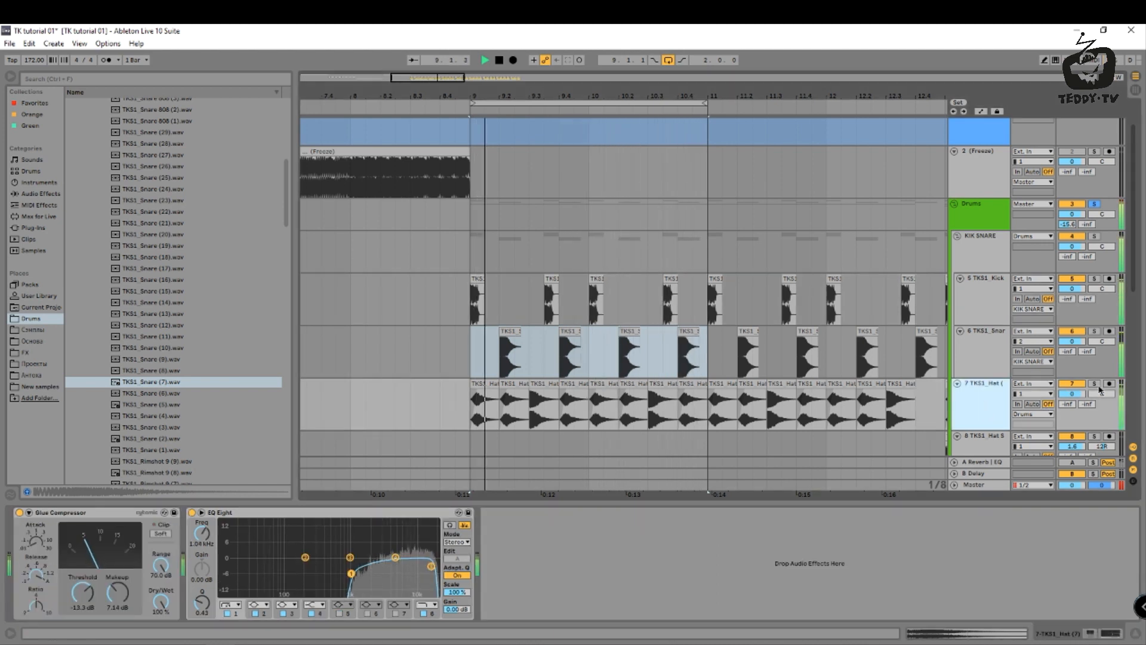
left_click_drag(117, 593, 118, 599)
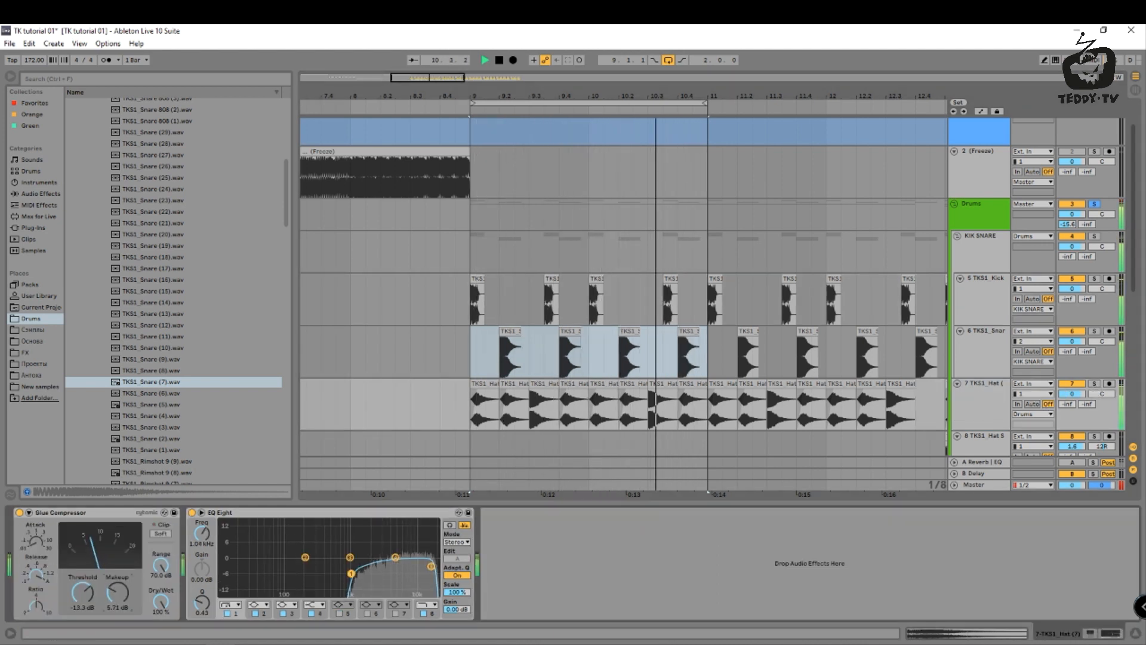
key("space")
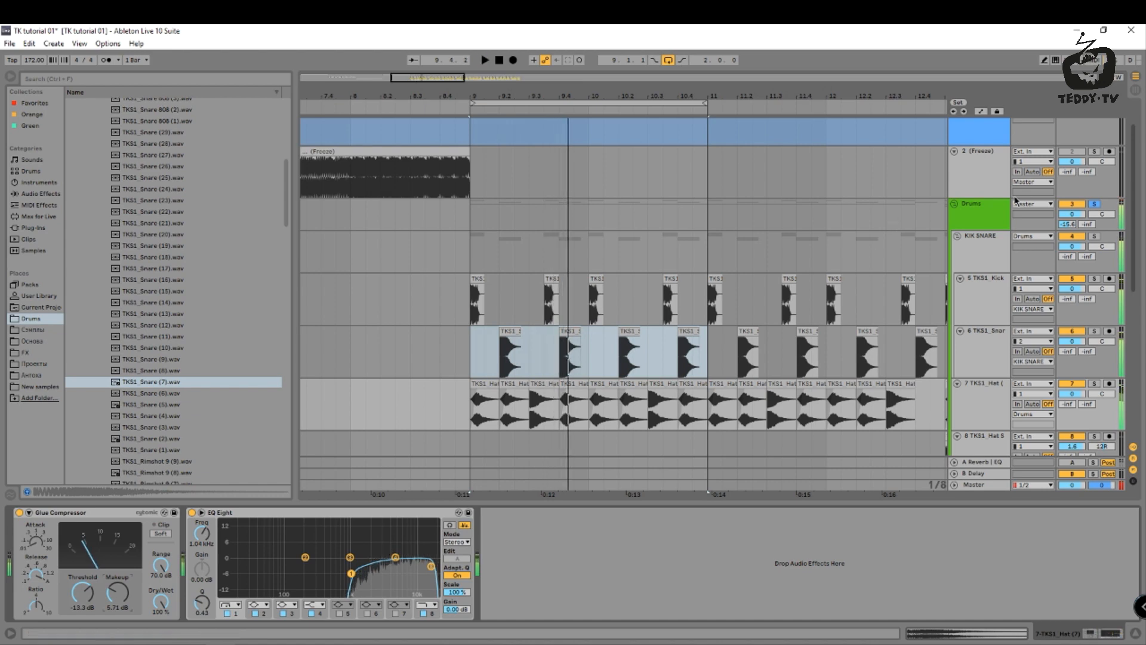
Play the loop with the Bass group soloed, and turn its solo off to hear bass and drums together.
left_click(979, 209)
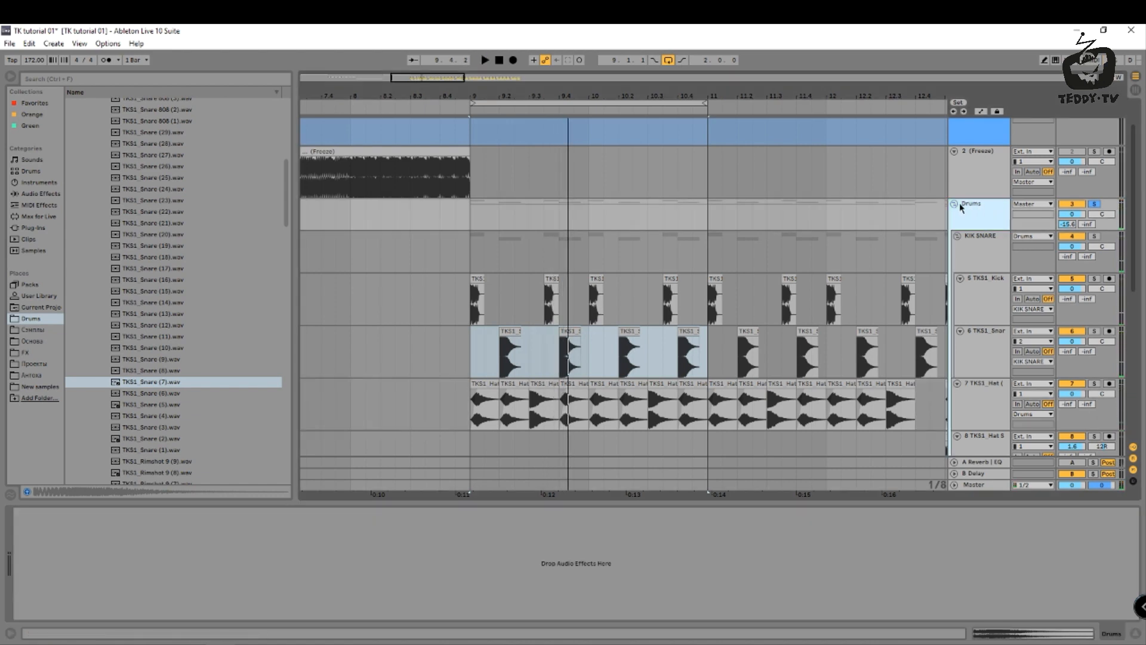
left_click(954, 203)
left_click(954, 204)
scroll(619, 148, "down", 4)
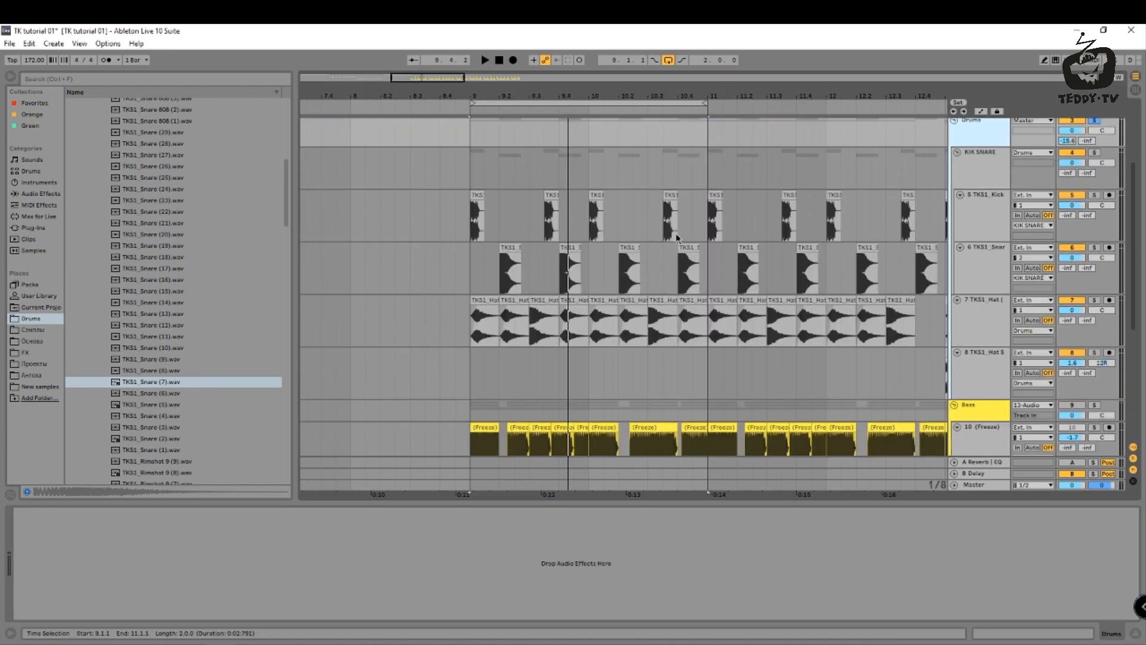
left_click_drag(581, 95, 580, 60)
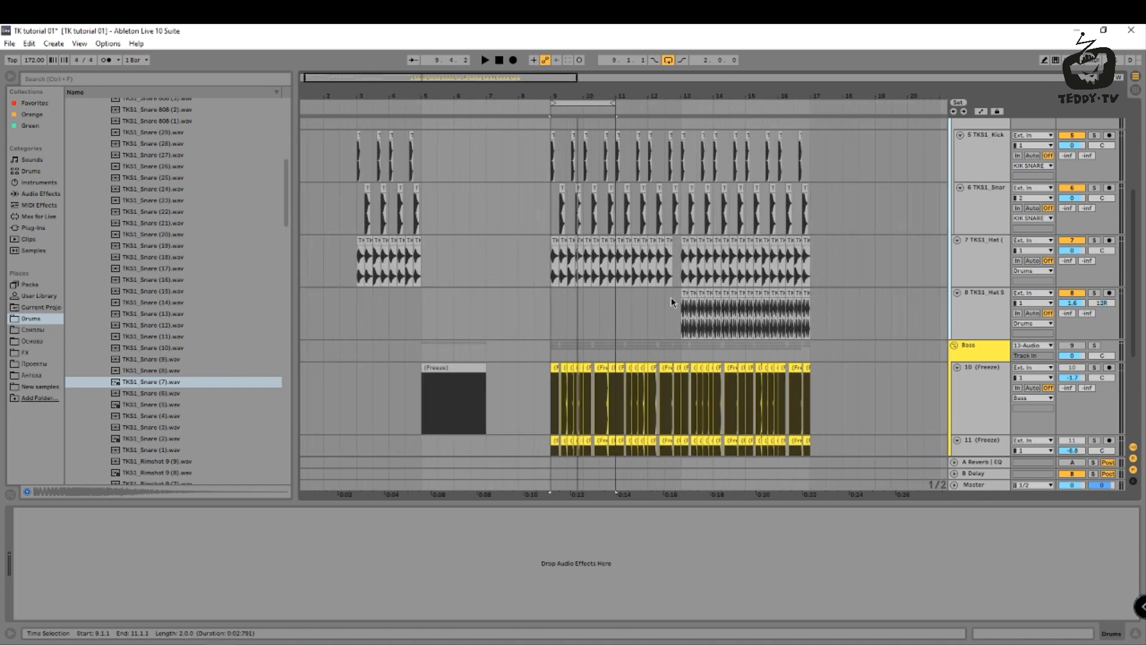
key("space")
left_click(1094, 346)
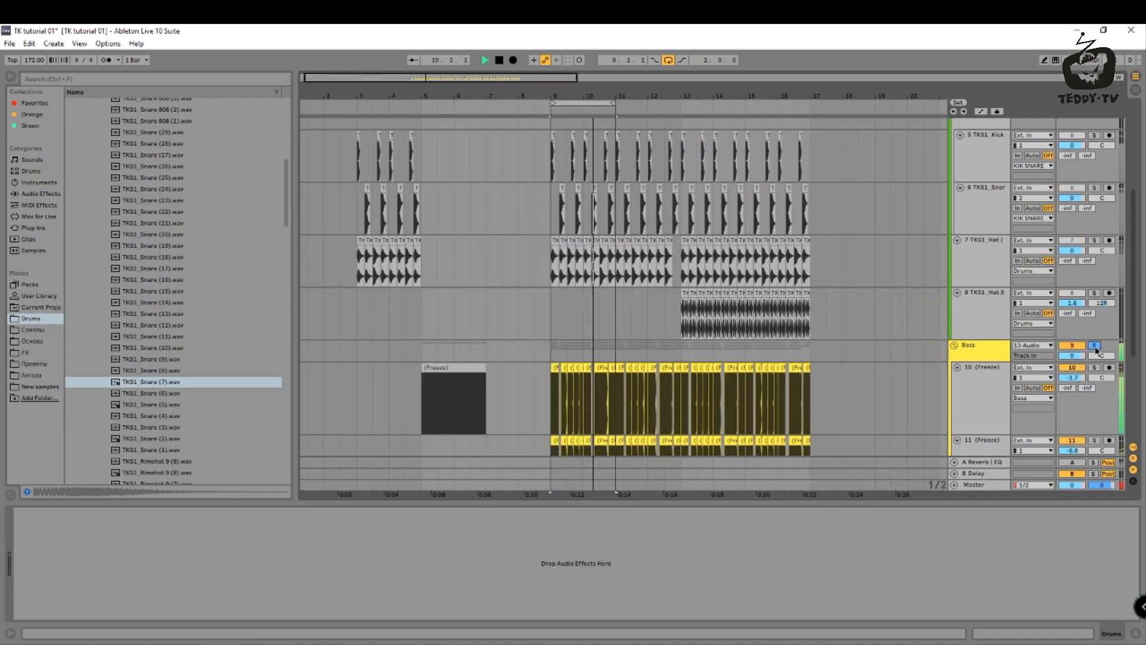
left_click(1095, 346)
Show the Bass group's effects and set the threshold of its KIK SNARE sidechain Compressor to -15.7 dB.
left_click(993, 350)
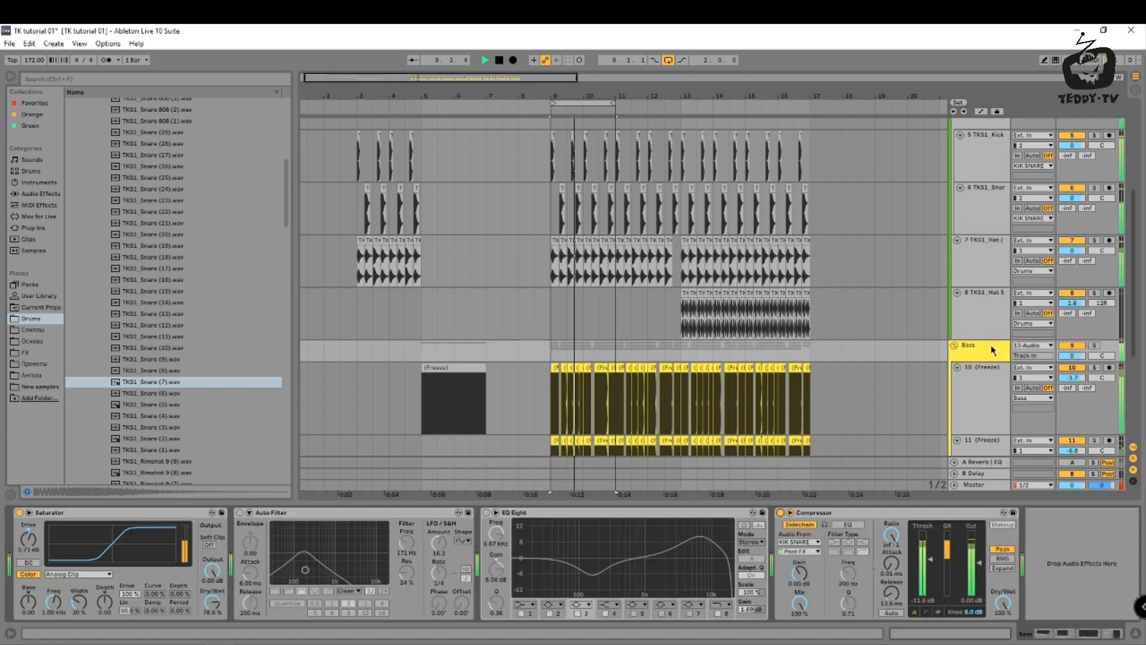
left_click(799, 541)
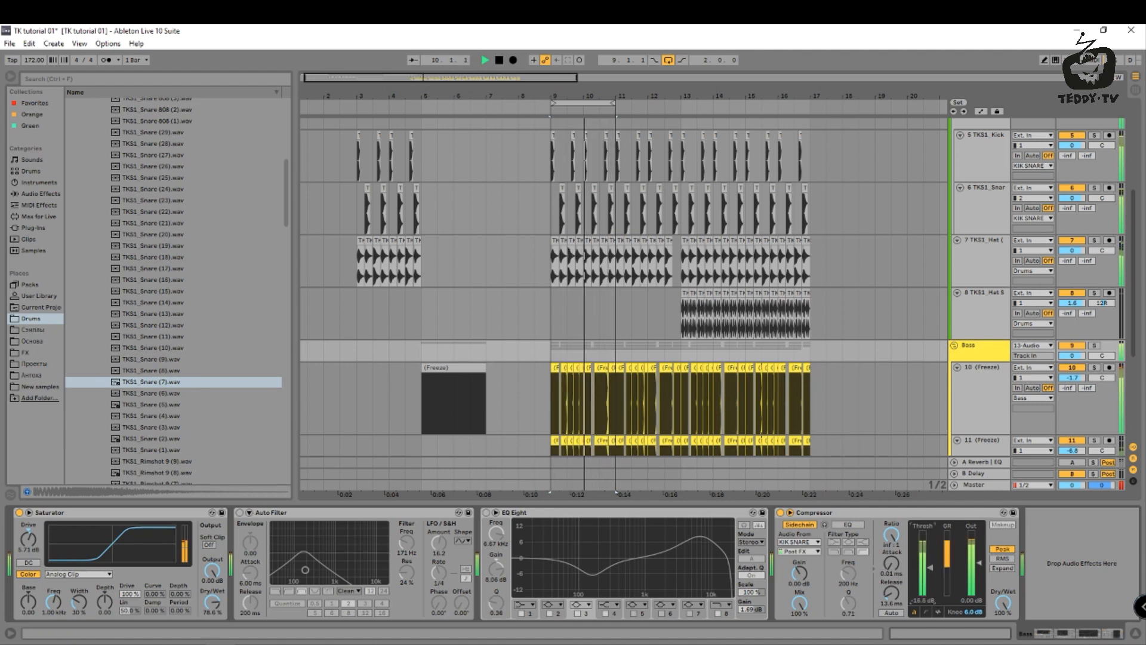
scroll(537, 173, "down", 2)
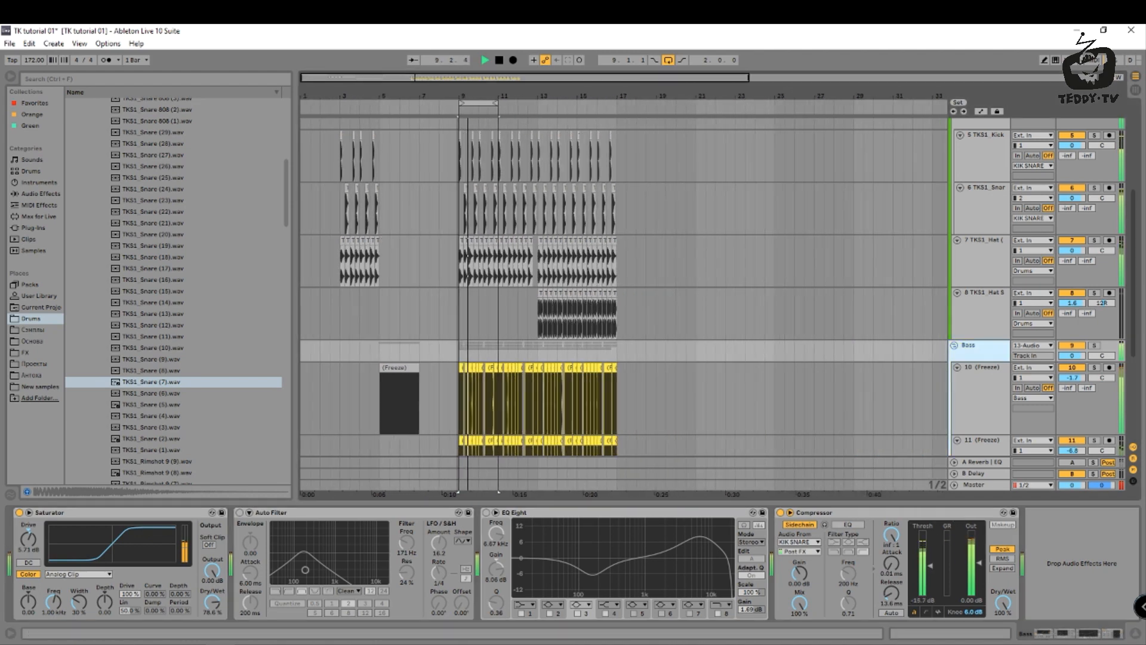
Show the Phaser, Overdrive and EQ Eight chain of the 12 Audio track in the Bass group.
scroll(497, 229, "down", 3)
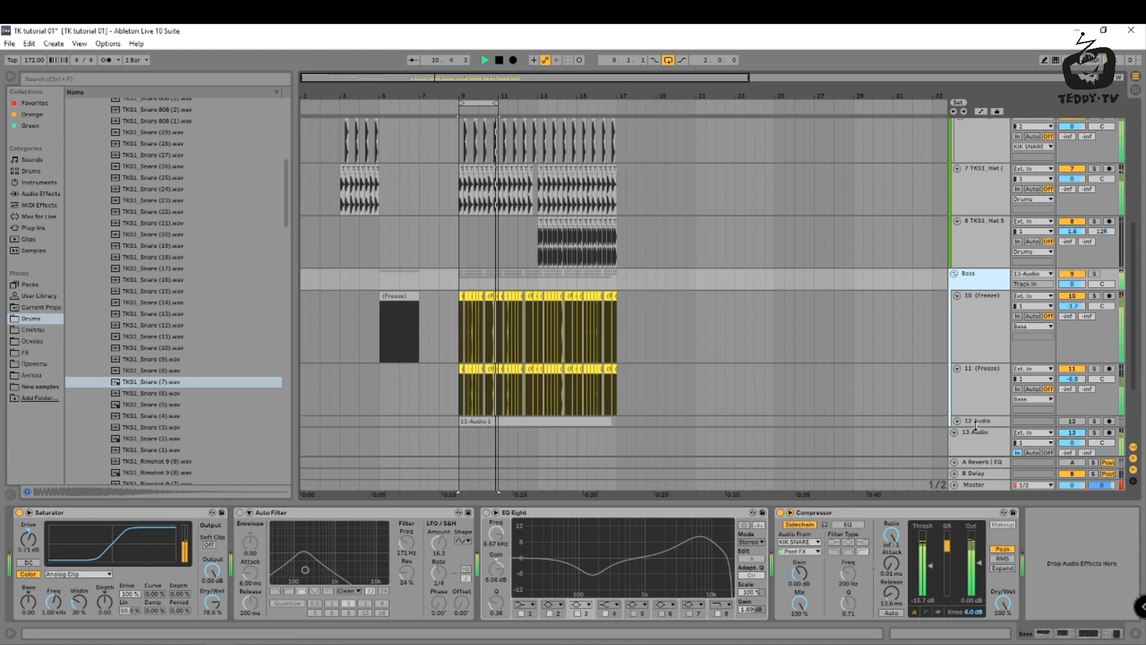
left_click(975, 425)
scroll(519, 182, "up", 3)
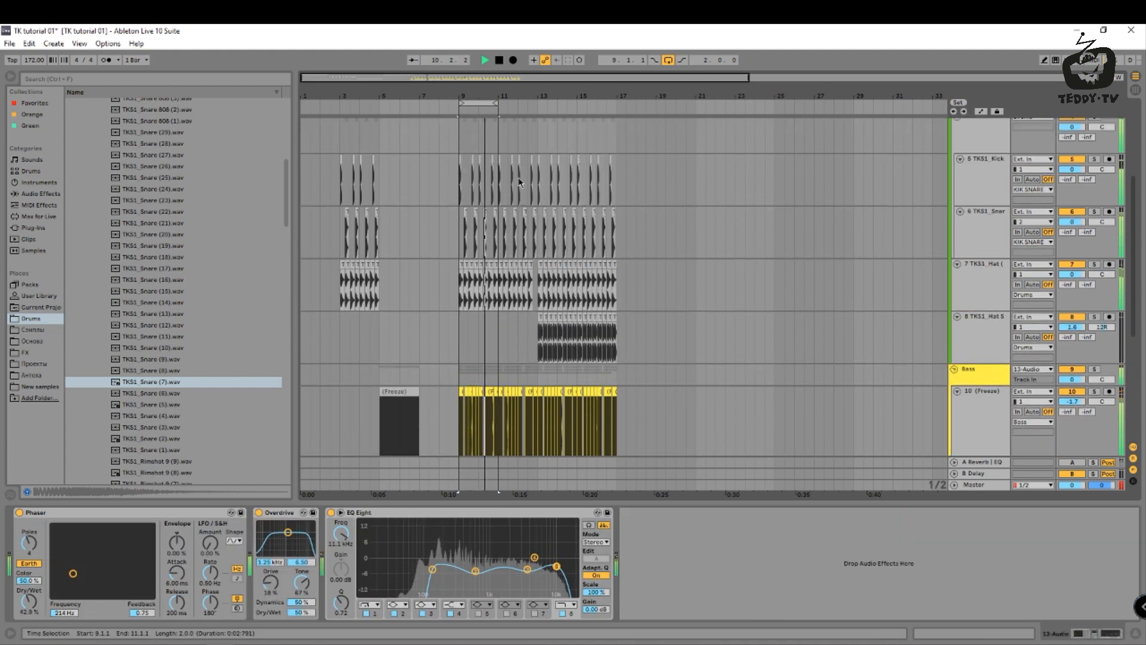
scroll(519, 182, "down", 2)
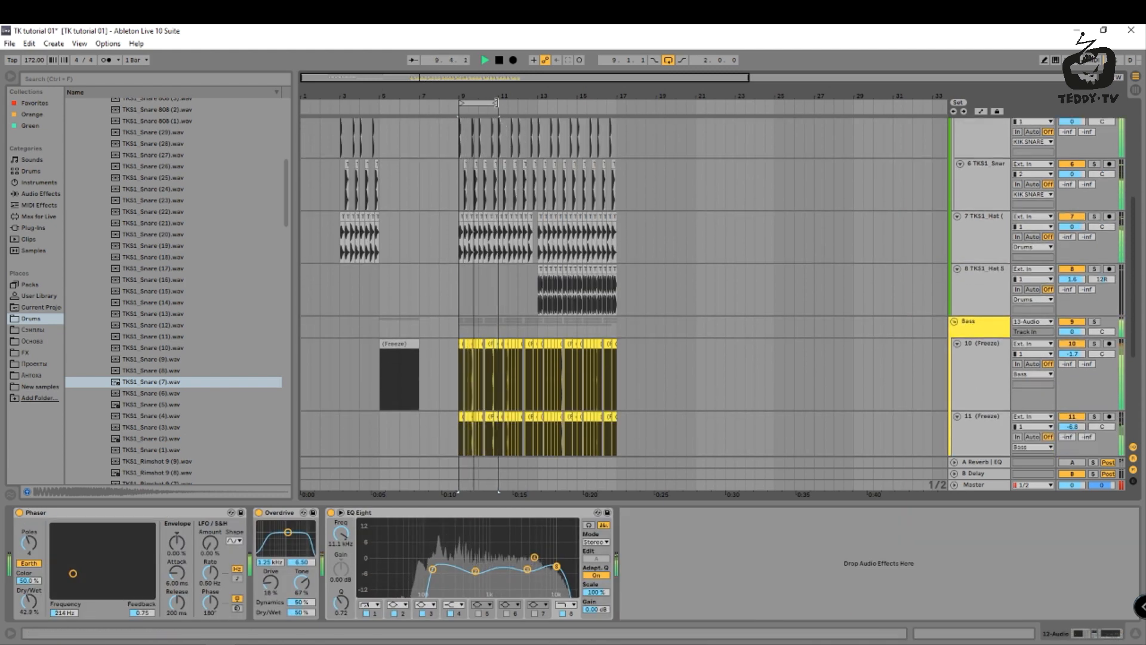
Extend the loop to cover bars 9 to 17 and play it with the Bass group soloed.
left_click_drag(498, 103, 616, 103)
left_click(535, 305)
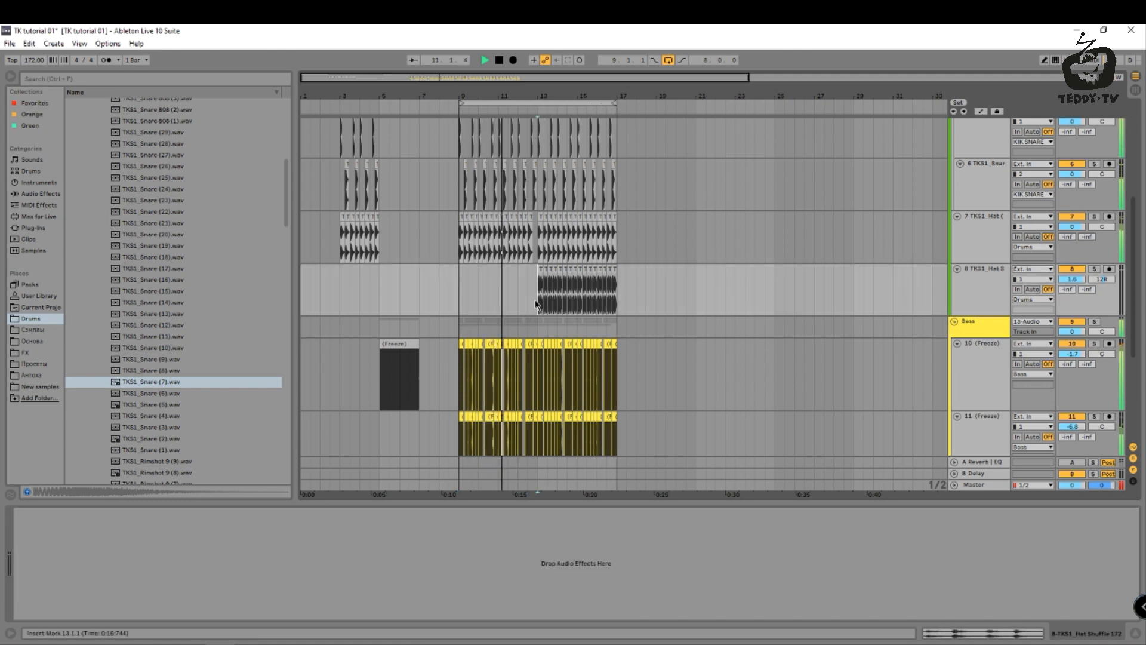
scroll(623, 298, "down", 1)
left_click(1026, 314)
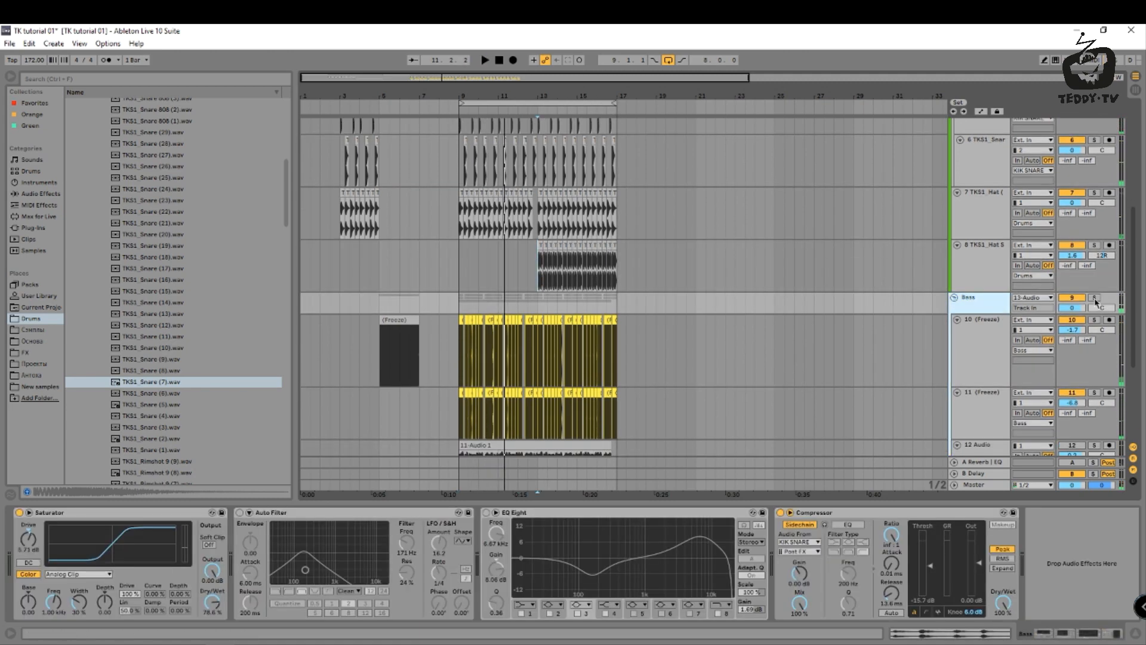
scroll(710, 315, "down", 3)
key("space")
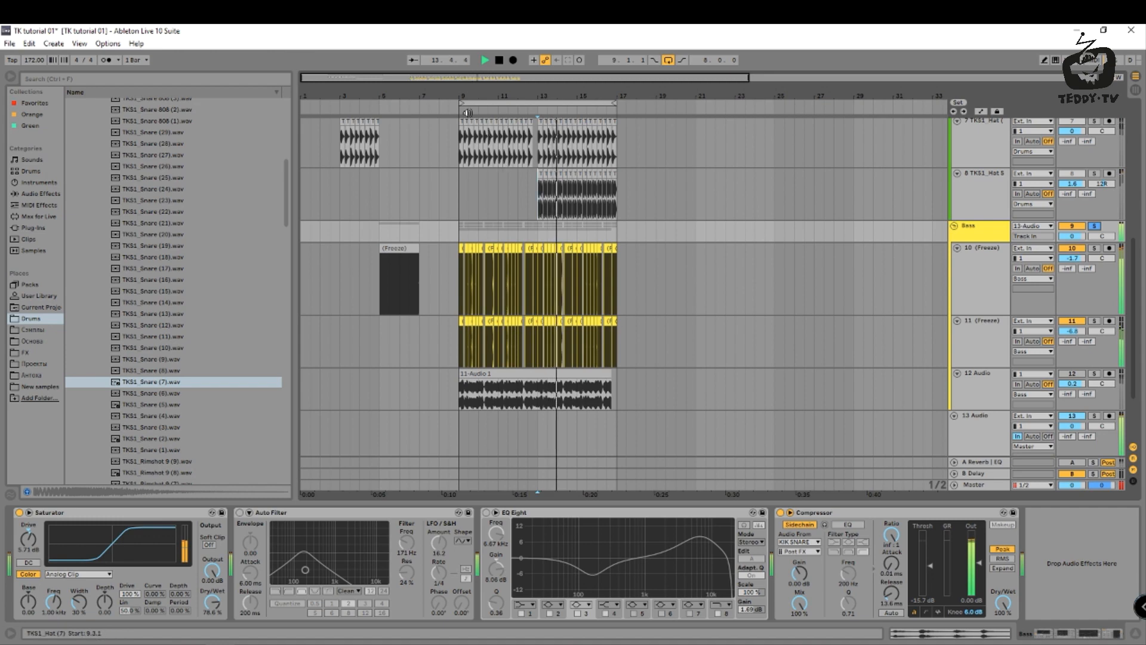
Shorten the loop to the four bars from 9 to 13, select its time range, and show the Bass group's effects.
left_click_drag(569, 94, 660, 93)
left_click_drag(738, 102, 603, 103)
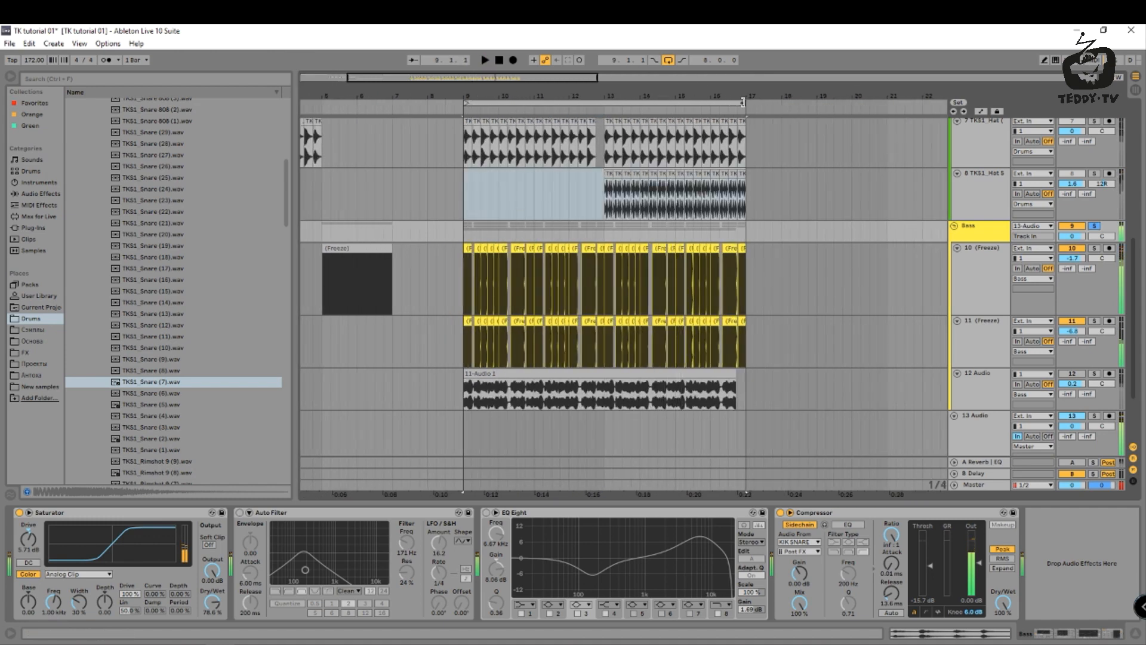
left_click(570, 103)
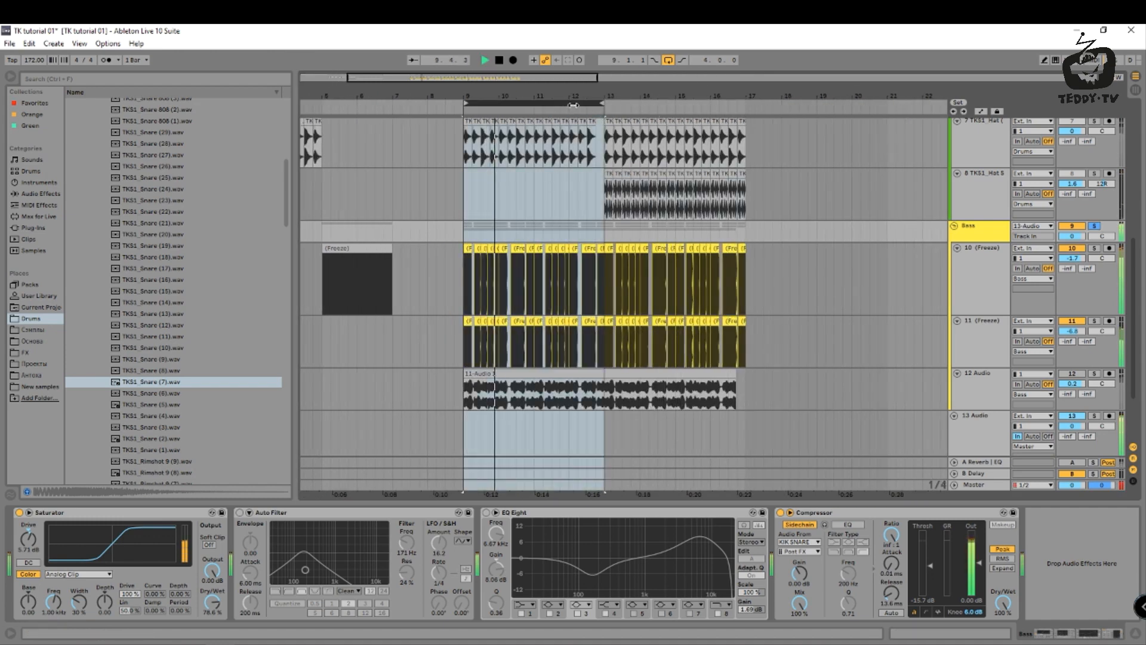
left_click(986, 231)
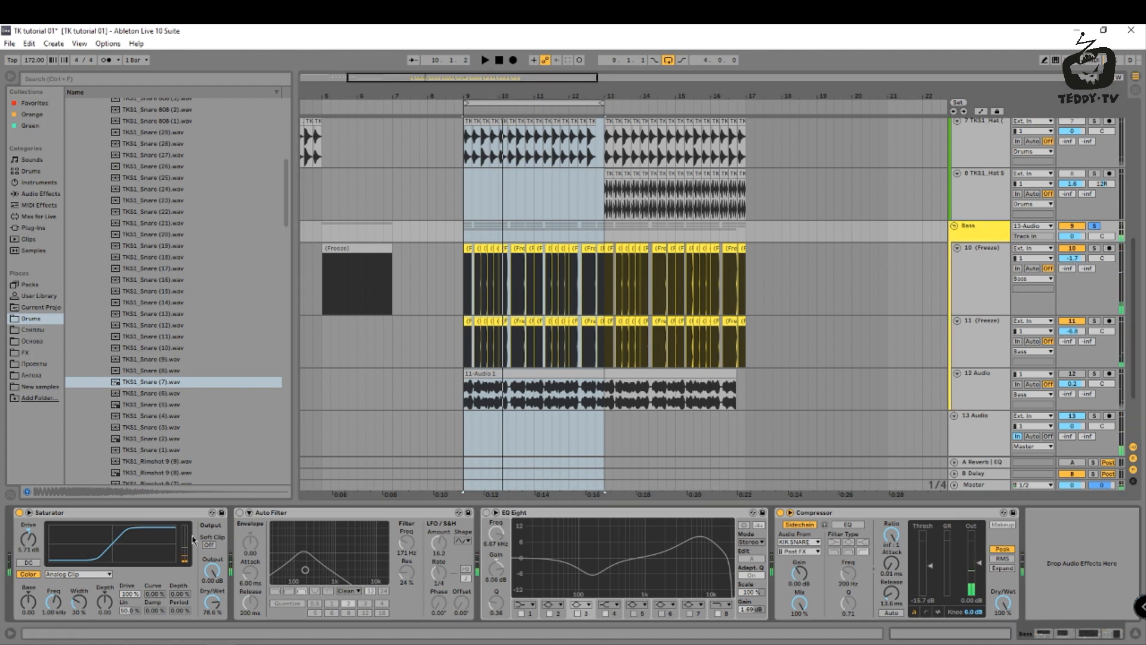
Switch on the Bass group's Auto Filter and EQ Eight and listen to the soloed group over the four-bar loop.
left_click(240, 513)
key("space")
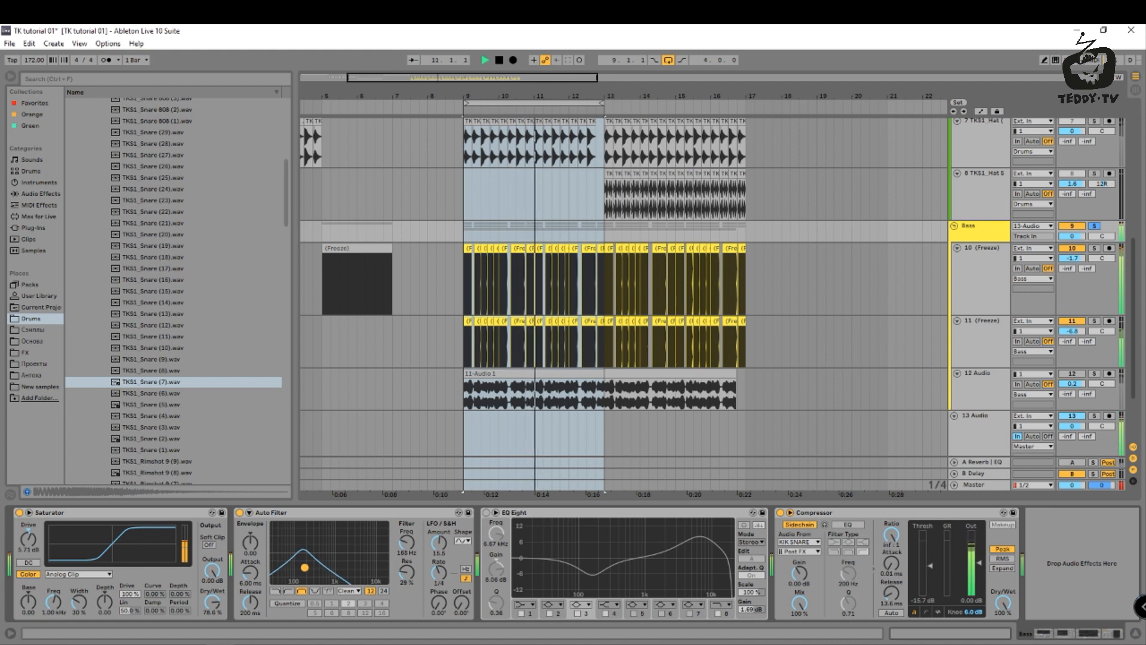
left_click(487, 513)
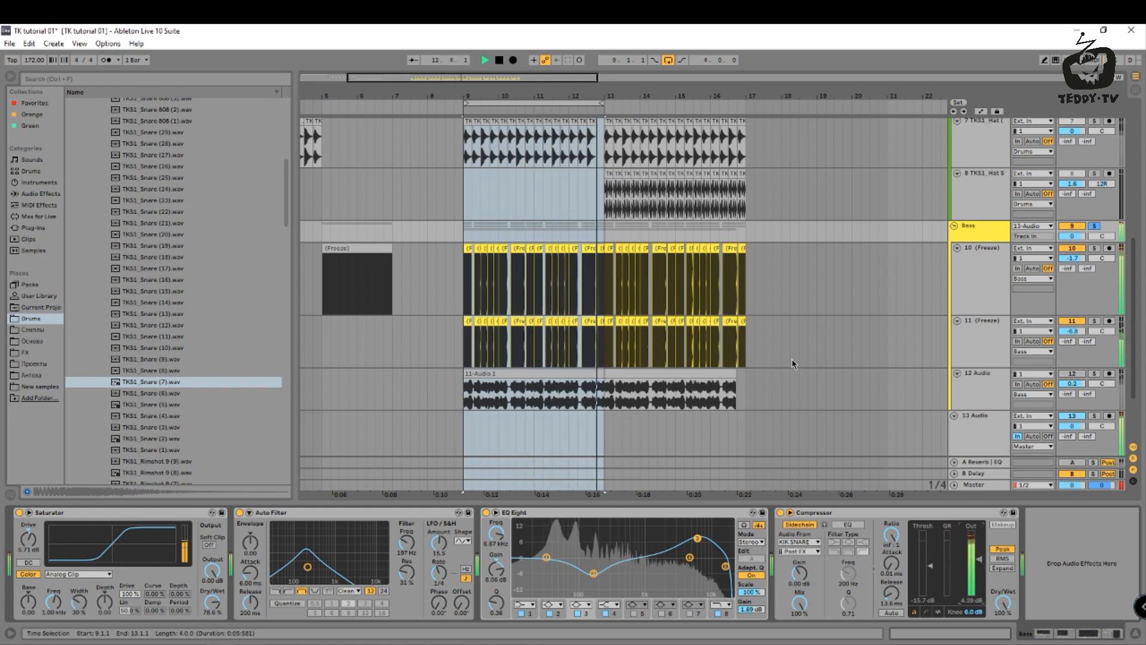
scroll(792, 363, "down", 2)
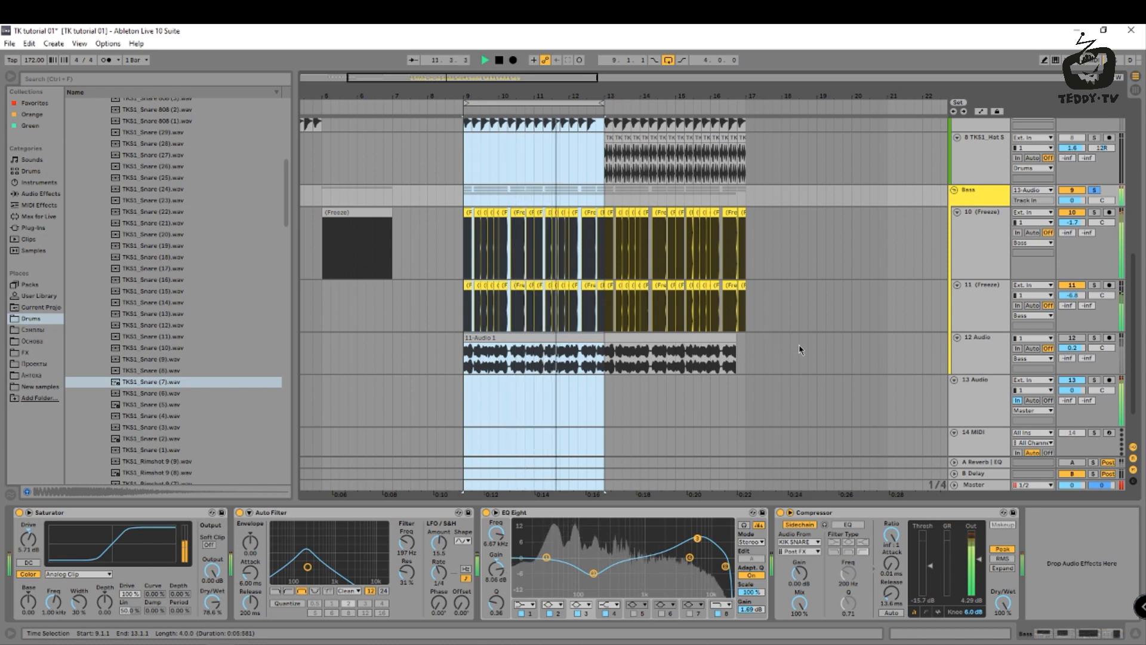
key("space")
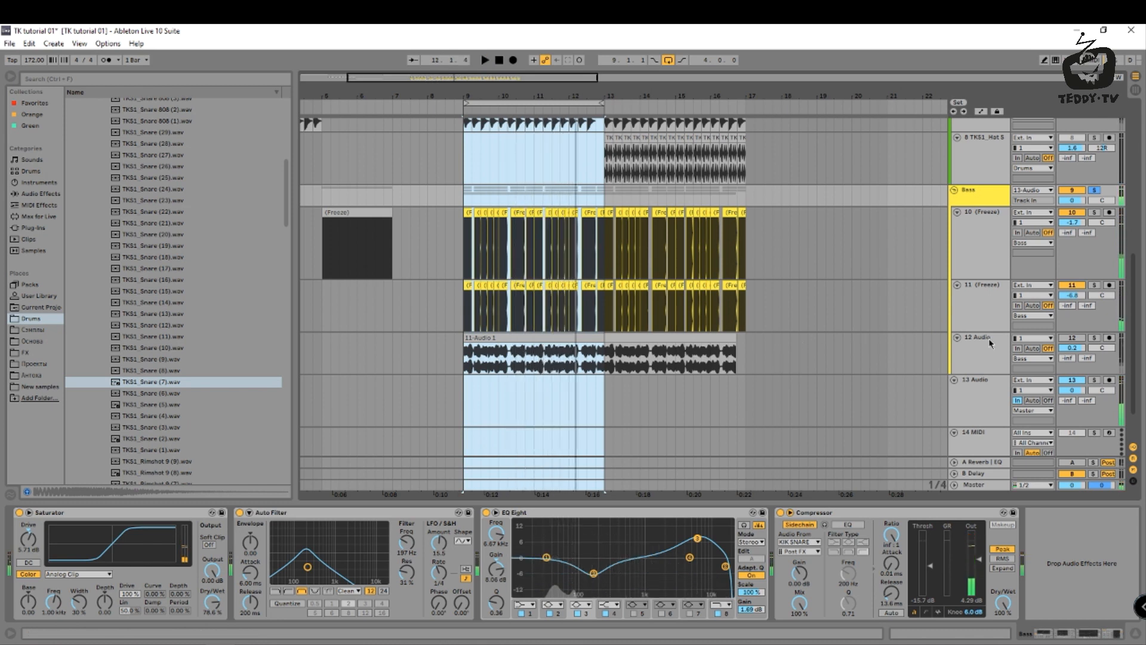
Solo the 12 Audio track in the Bass group and play it with its effects chain shown.
left_click(1069, 344)
left_click(1096, 338)
key("space")
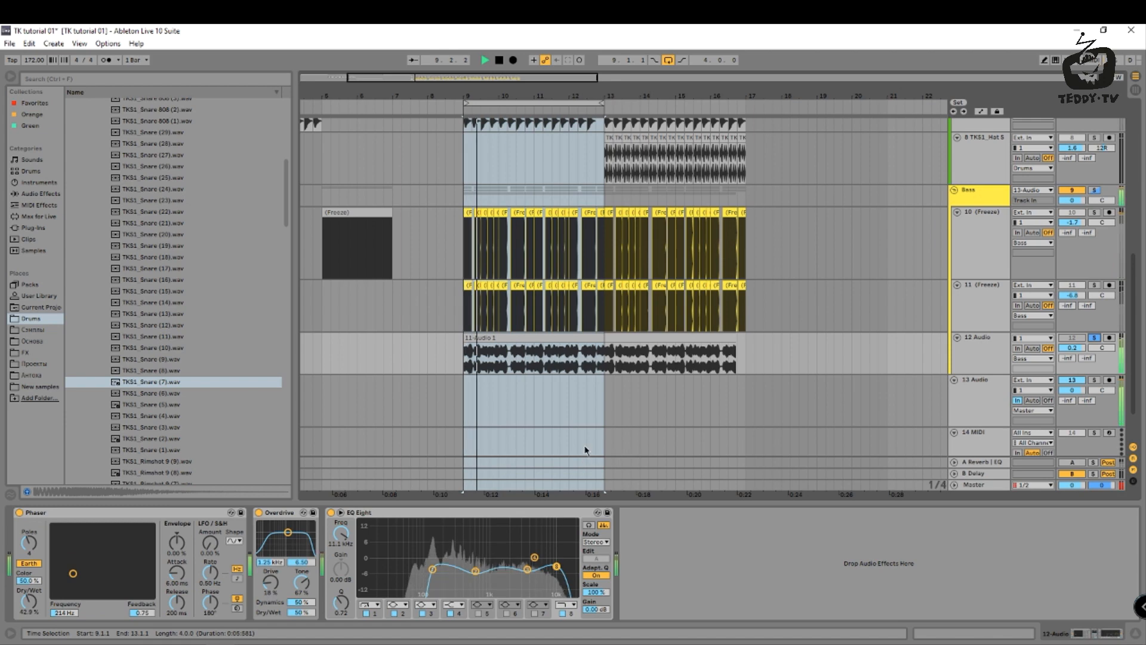
left_click(19, 512)
Switch off the Bass group's Auto Filter and EQ Eight and play the loop again.
left_click(985, 197)
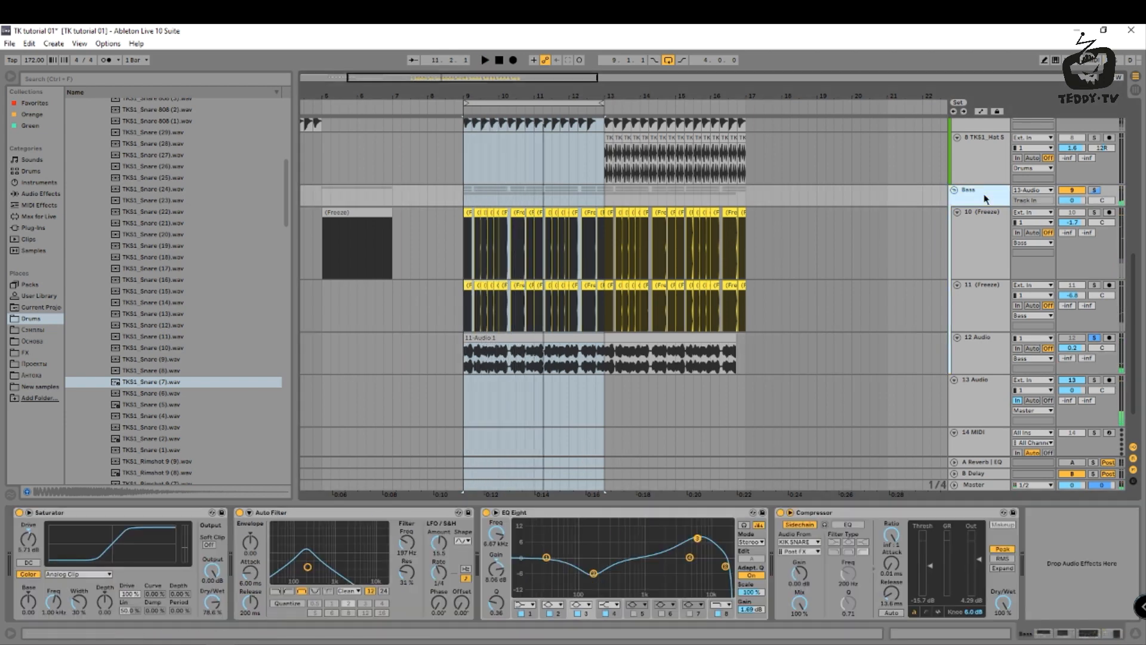
left_click(485, 513)
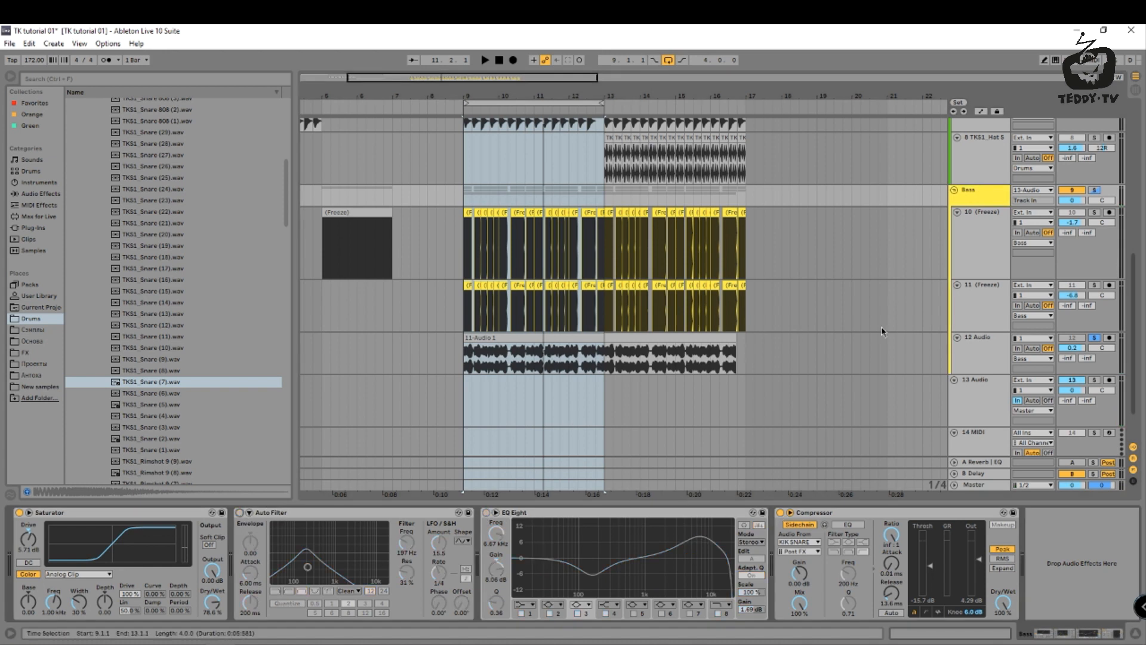
key("space")
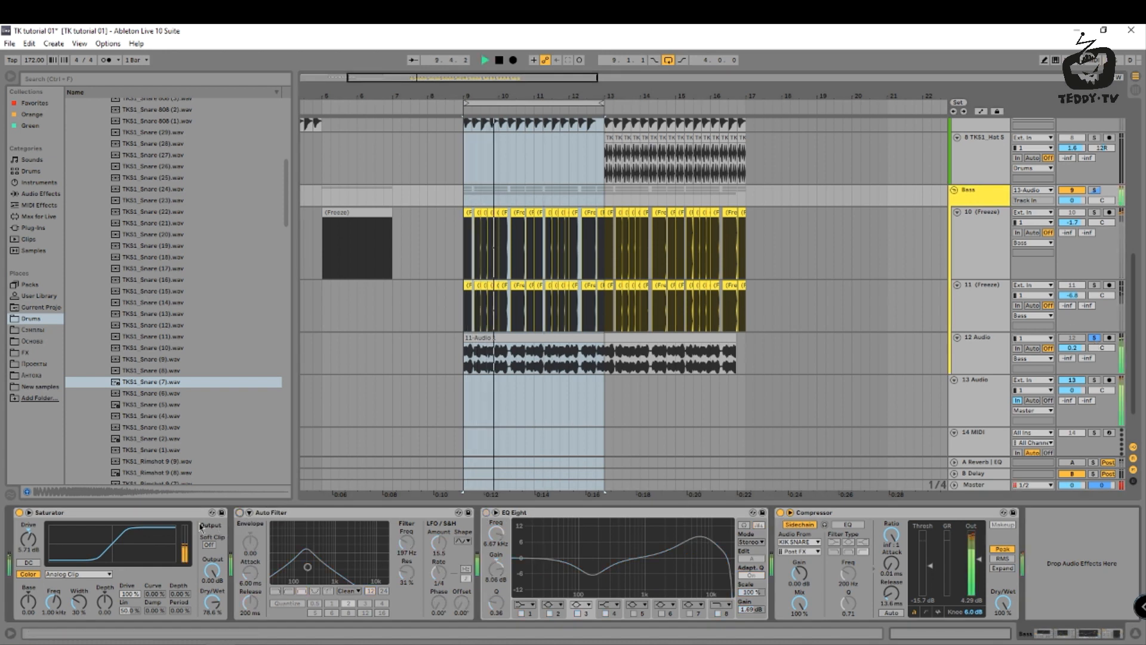
Bypass the Phaser, Overdrive and EQ Eight on the 12 Audio track to hear it dry.
left_click(705, 361)
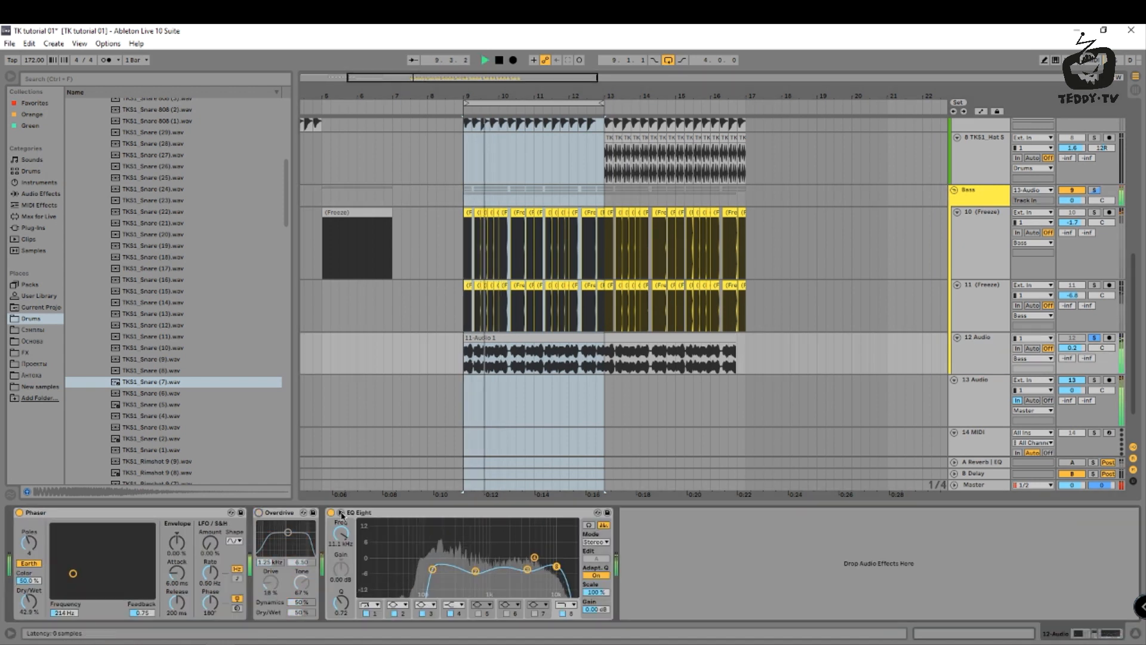
left_click(331, 512)
left_click(19, 513)
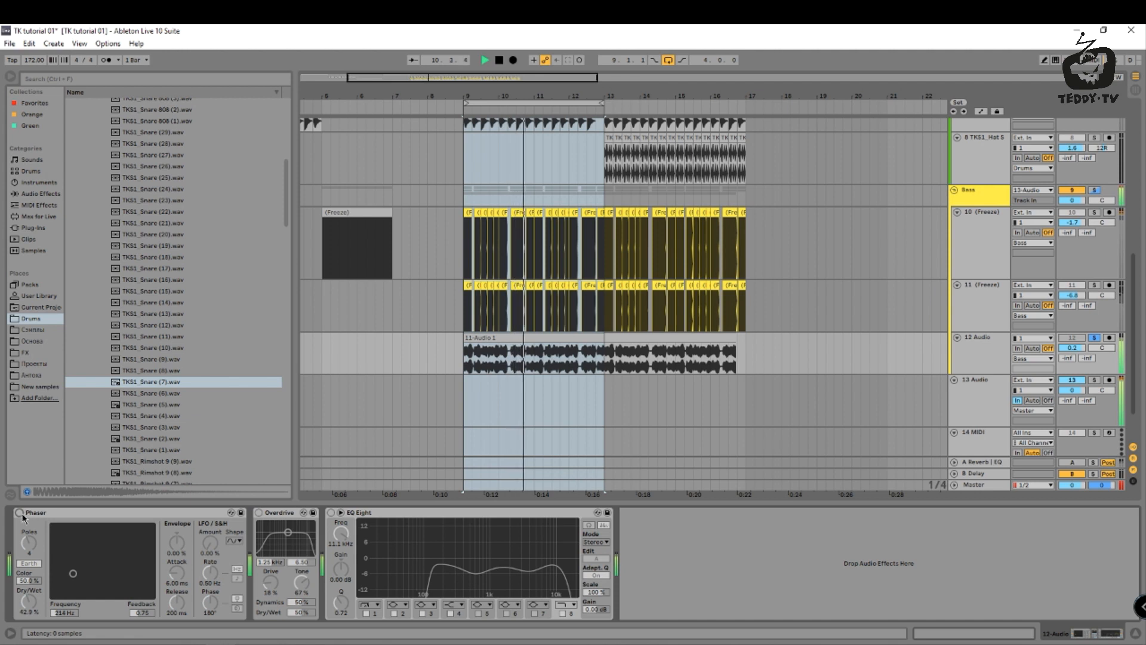
Re-enable the 12 Audio track's Phaser, Overdrive and EQ Eight, and set the EQ's low-cut band to 147 Hz with a Q of 0.53.
left_click(20, 513)
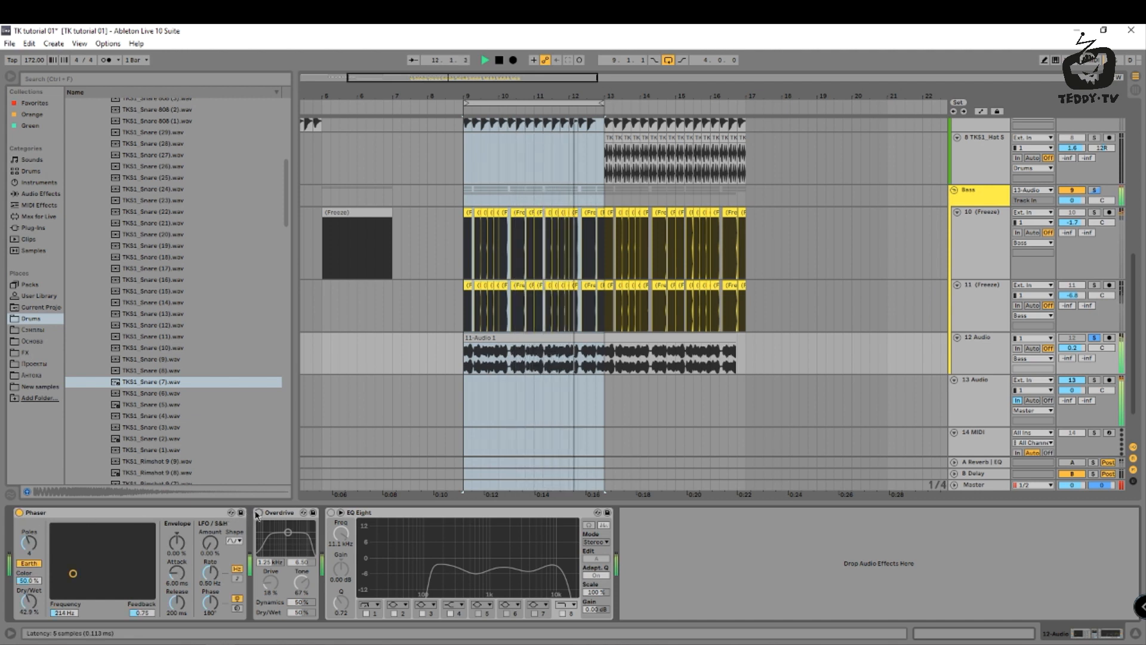
left_click(259, 513)
left_click(330, 512)
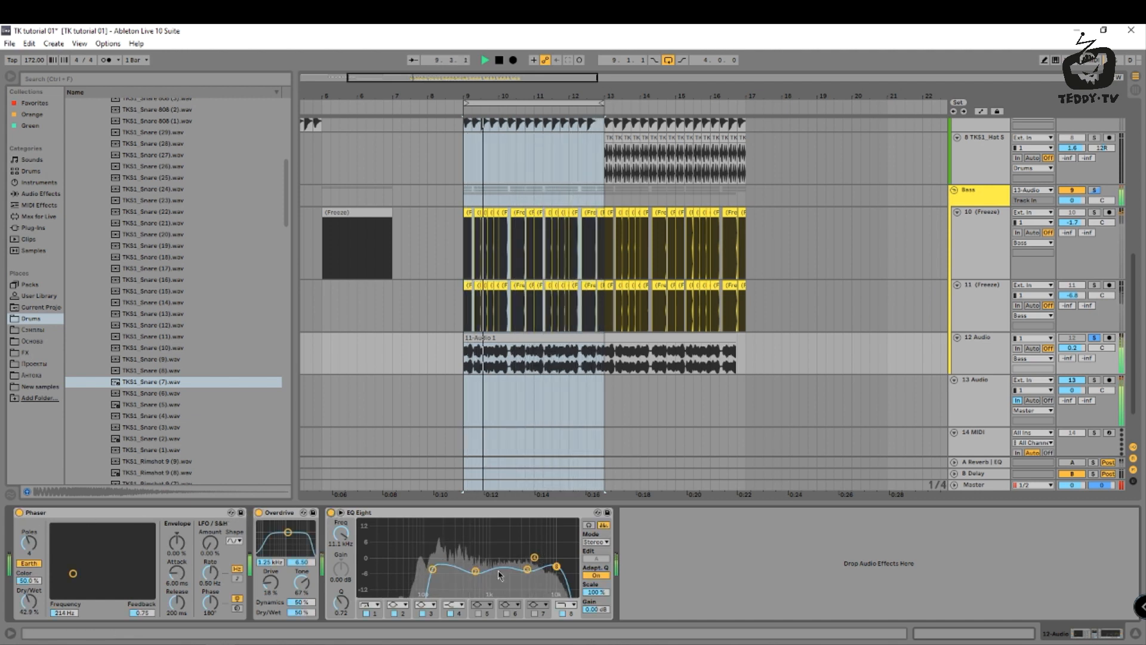
left_click_drag(432, 569, 435, 571)
key("space")
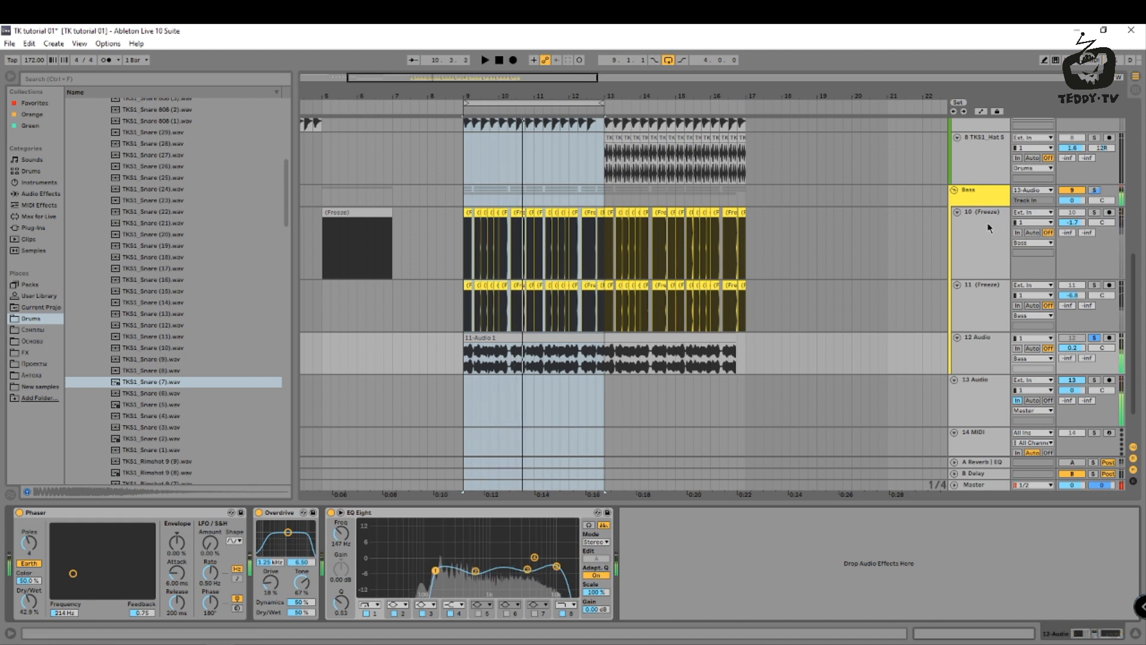
Solo the 10 (Freeze) track, switch on its EQ Eight during playback, and add the 12 Audio track to the solo.
left_click(988, 227)
left_click(1095, 212)
key("space")
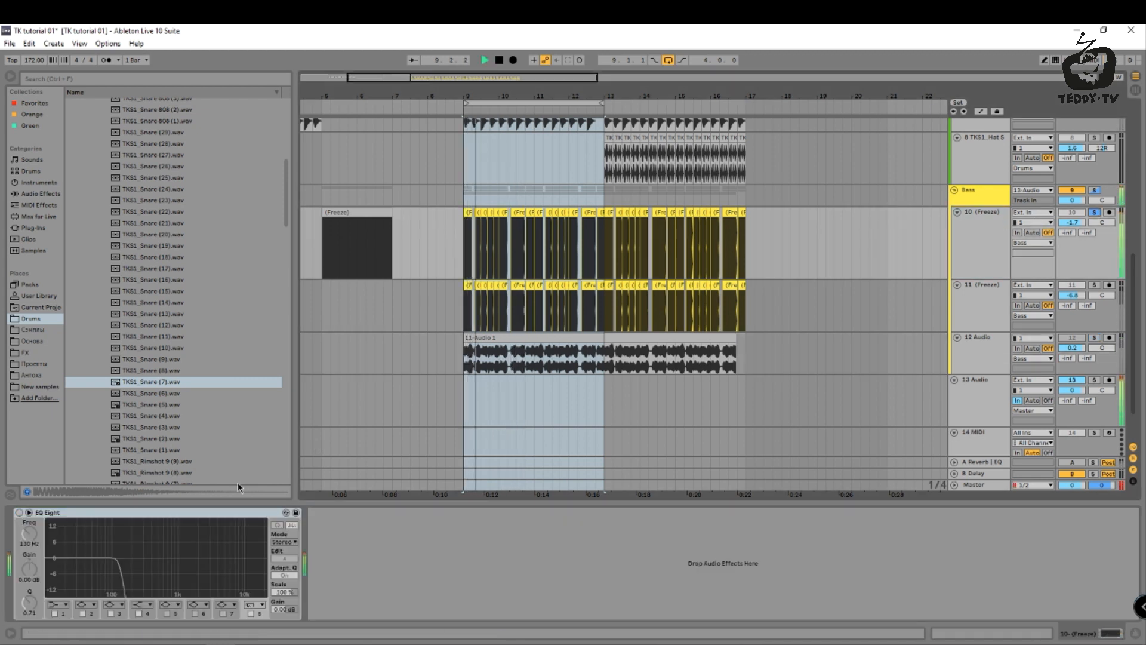
left_click(19, 512)
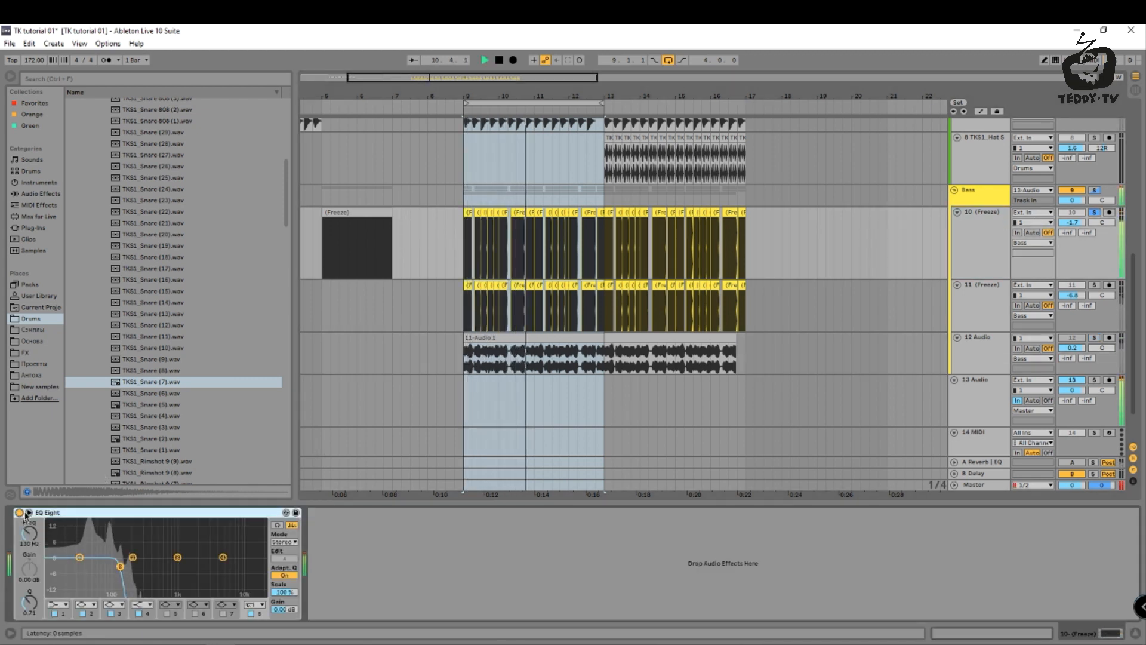
left_click(1095, 338, "ctrl")
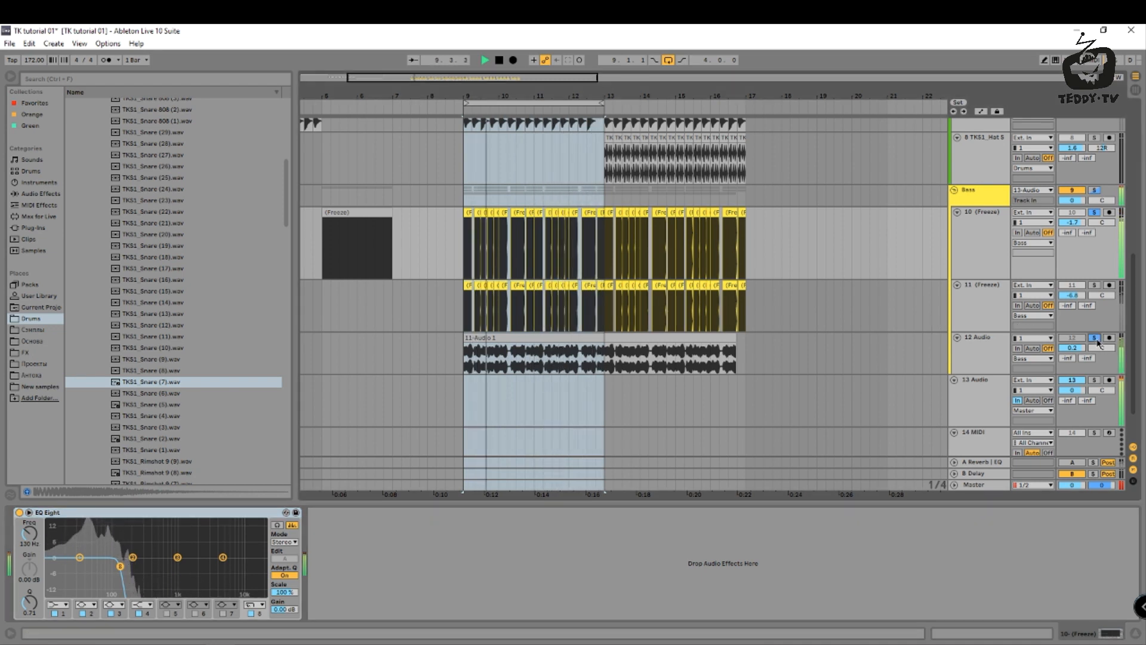
End the solos on the bass layers, mute the 11 (Freeze) track, and play the full loop from bar 9.
key("space")
left_click(1095, 212)
left_click(1072, 212)
left_click(1070, 286)
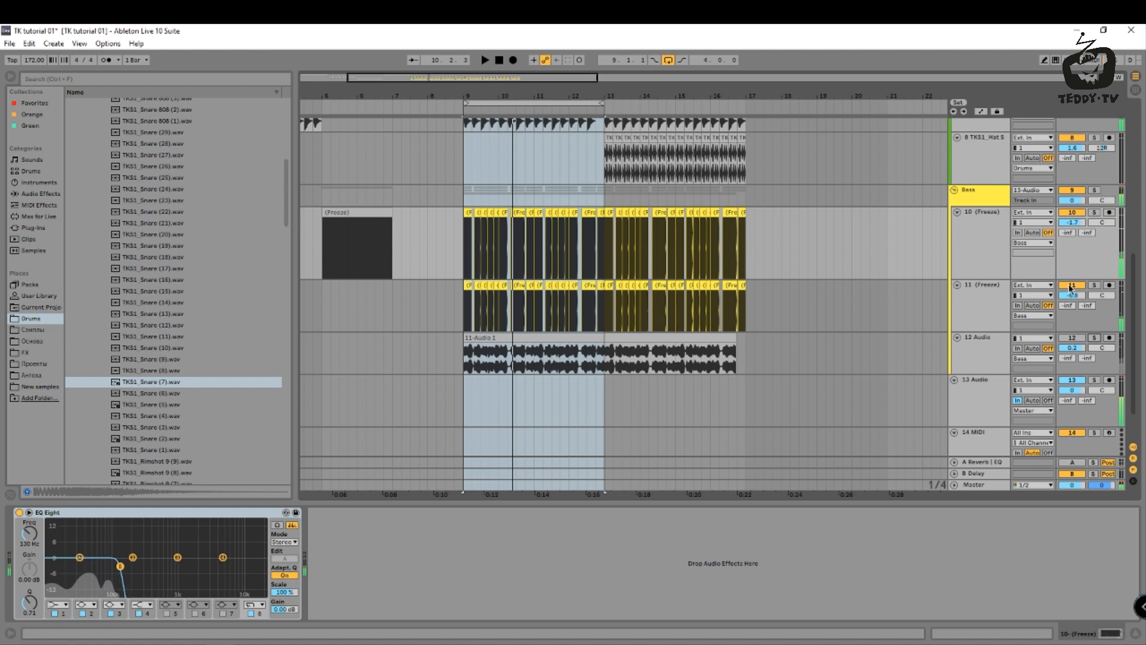
left_click(463, 258)
key("space")
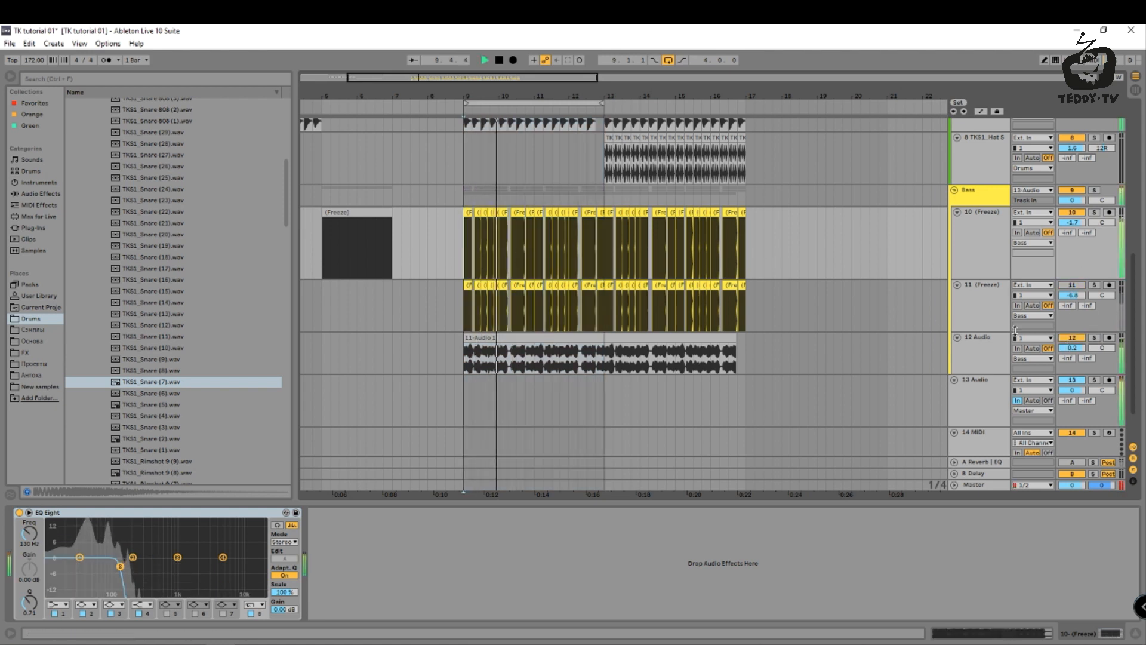
Audition the 12 Audio track soloed and set its volume to 0.4 dB in the full mix.
key("space")
left_click(999, 360)
key("space")
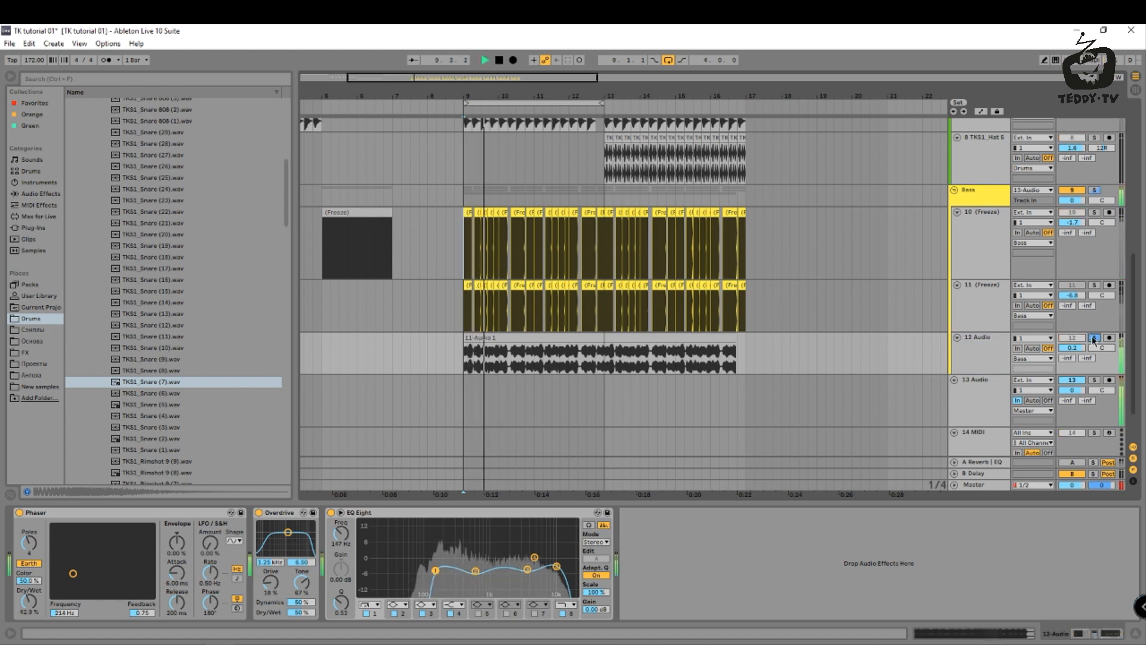
left_click(1081, 253)
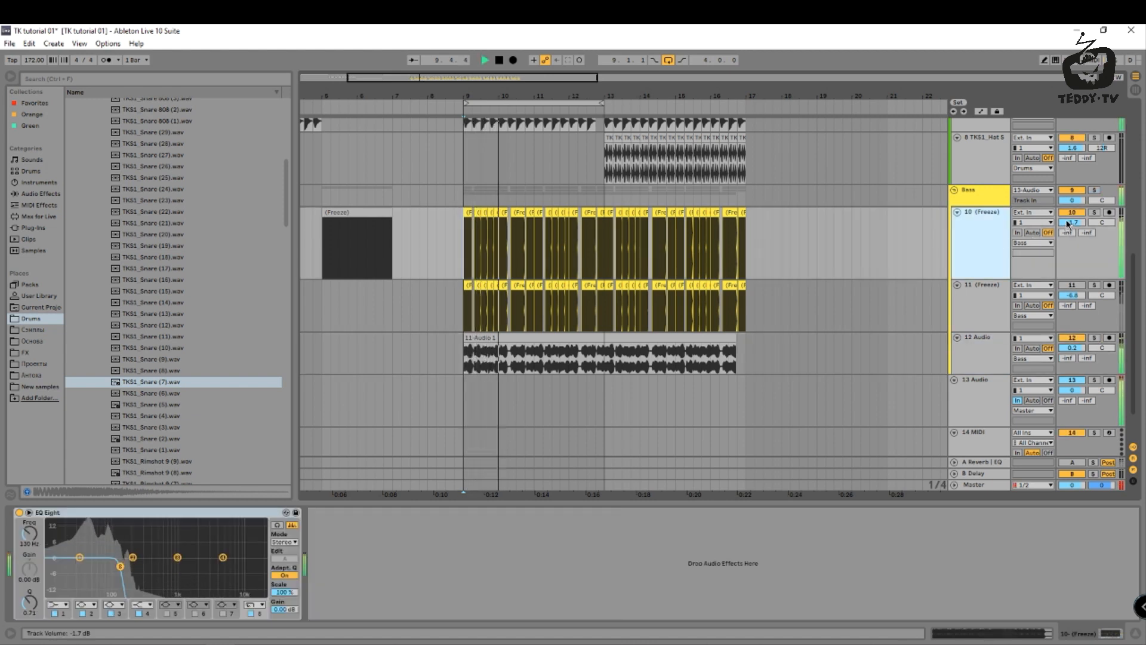
left_click_drag(1081, 353, 1082, 351)
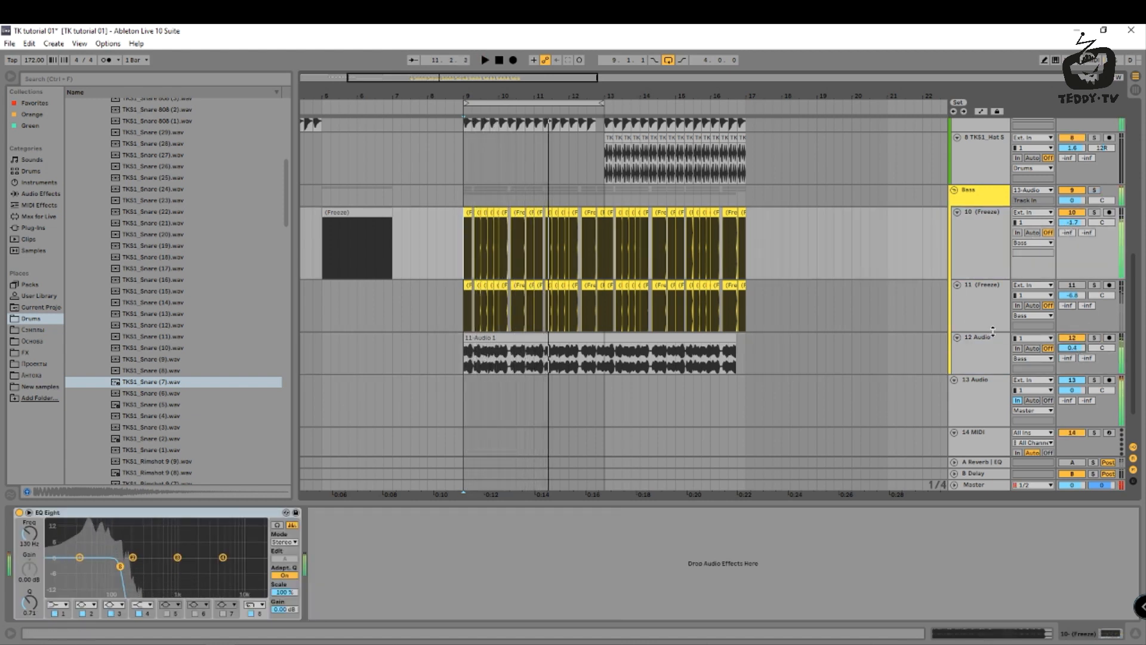
Switch on the EQ Eight and Glue Compressor on the Master track and play the loop.
left_click(977, 486)
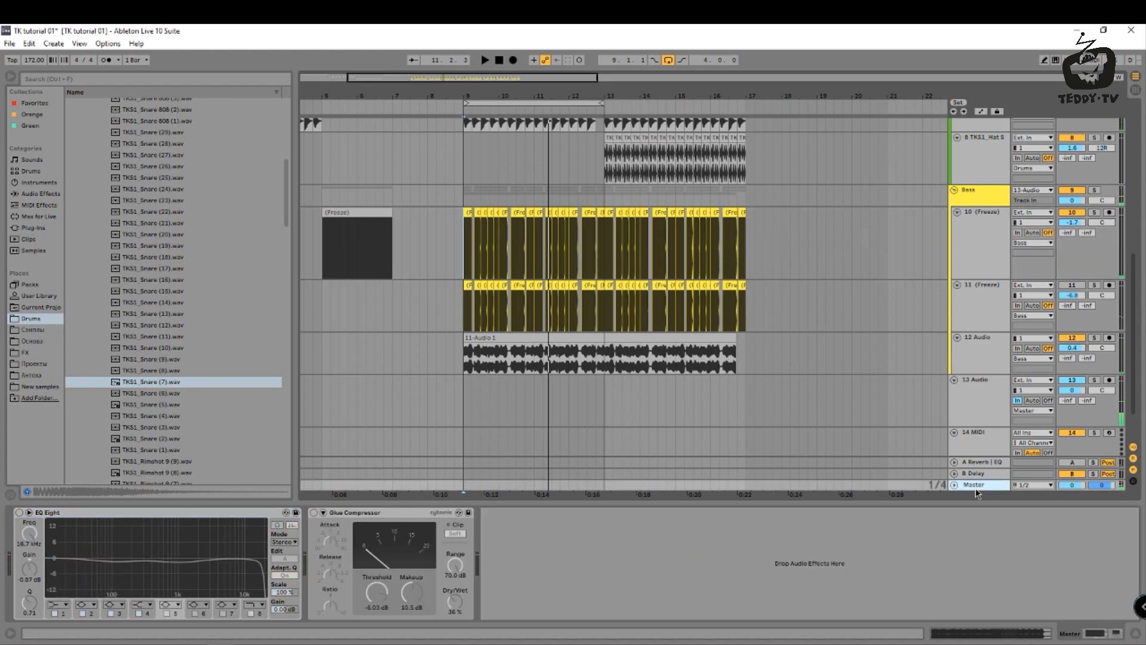
left_click(19, 513)
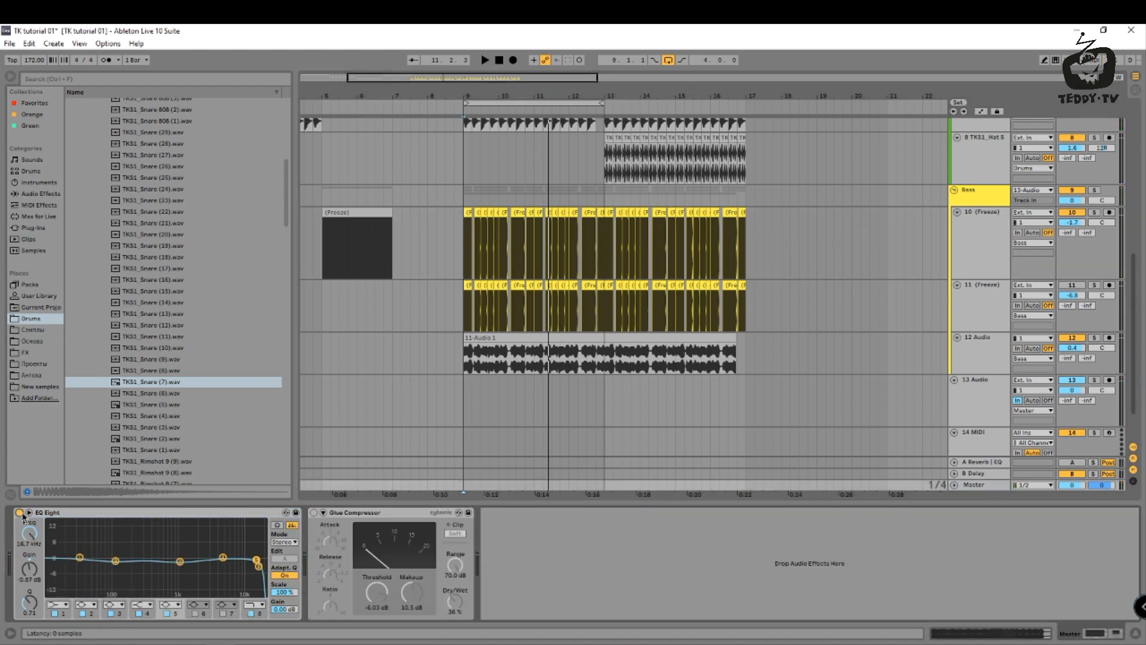
left_click(314, 512)
key("space")
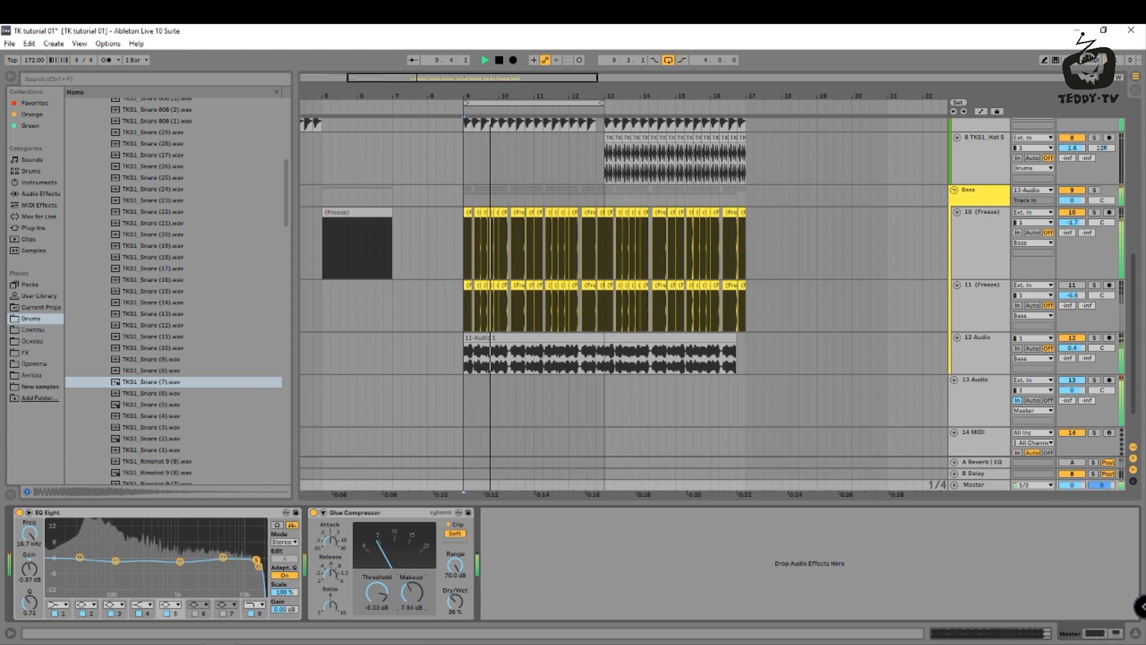
Listen to the 12 Audio track and show the Bass group's effects chain.
left_click(998, 342)
scroll(876, 248, "up", 2)
left_click(986, 232)
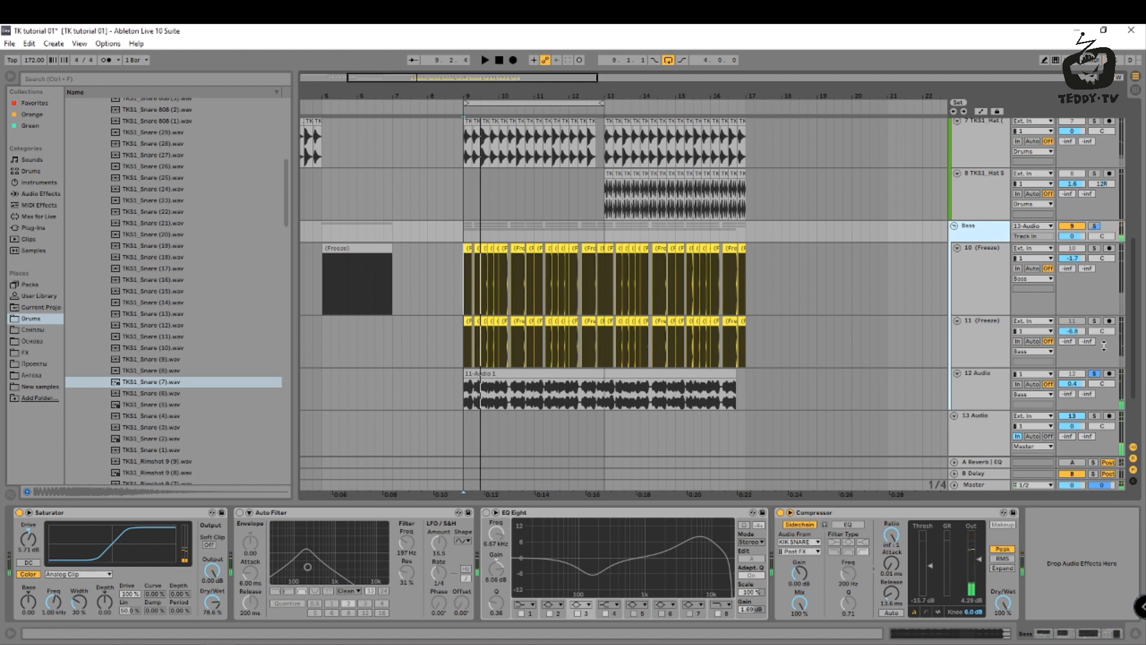
Solo the 10 (Freeze) track and set its EQ Eight high-cut band to 129 Hz with a Q of 0.45.
left_click(992, 289)
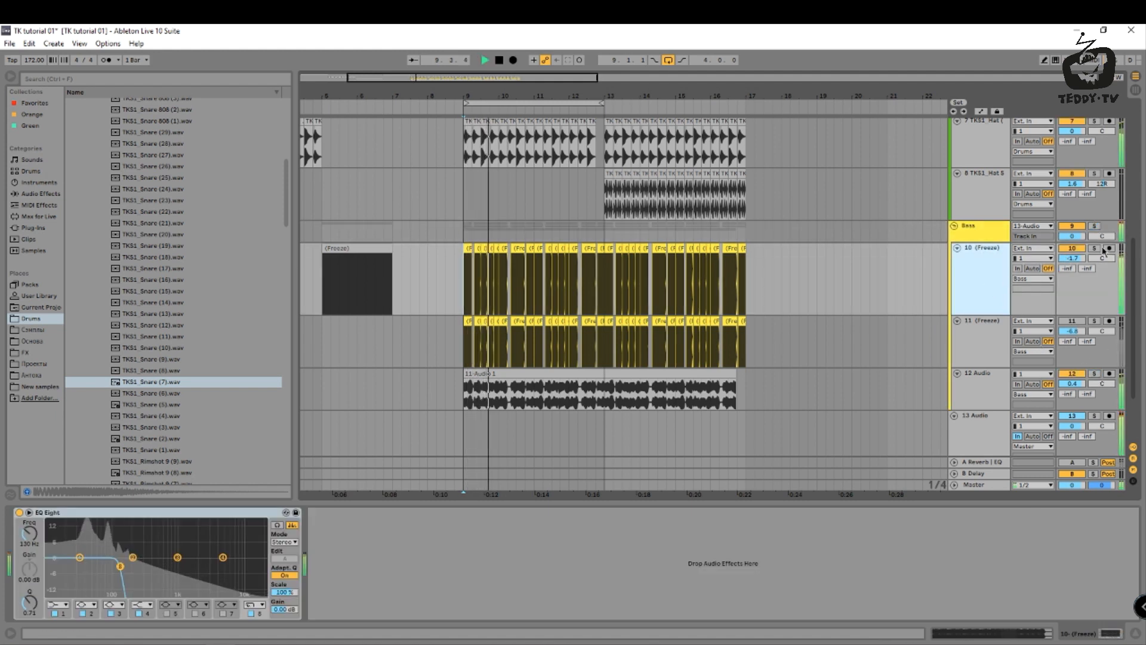
left_click(1094, 248)
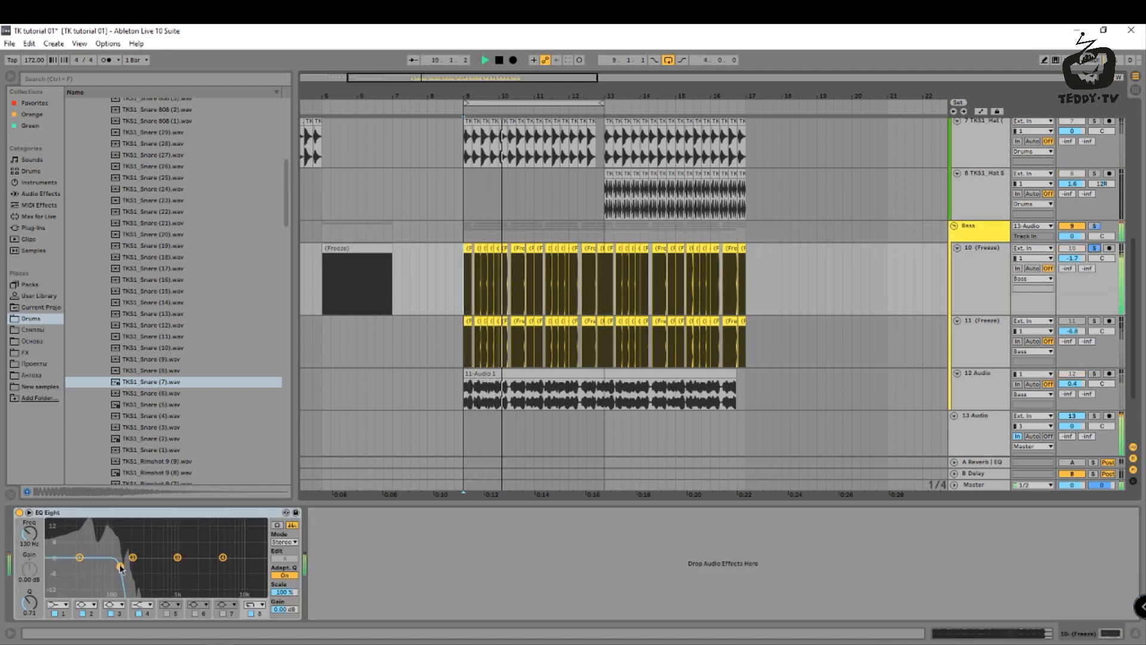
left_click_drag(120, 567, 120, 572)
scroll(884, 218, "up", 5)
key("space")
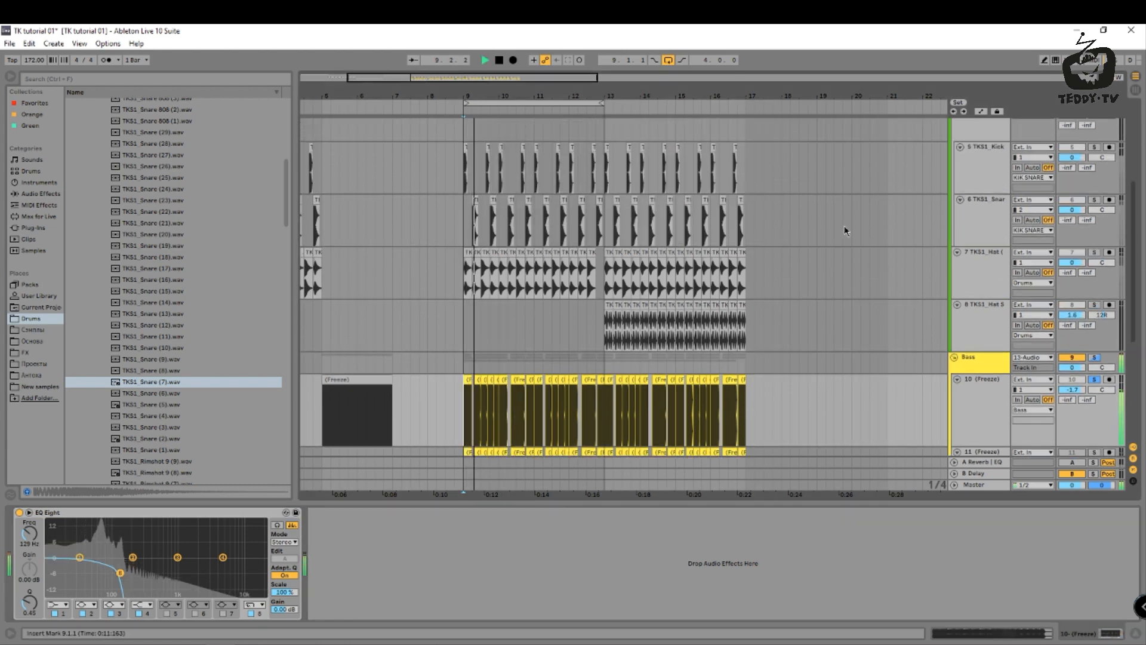
Unsolo the 10 (Freeze) track and set its volume to -5.0 dB while the full mix plays.
scroll(847, 229, "down", 3)
left_click(1094, 298)
key("space")
key("space")
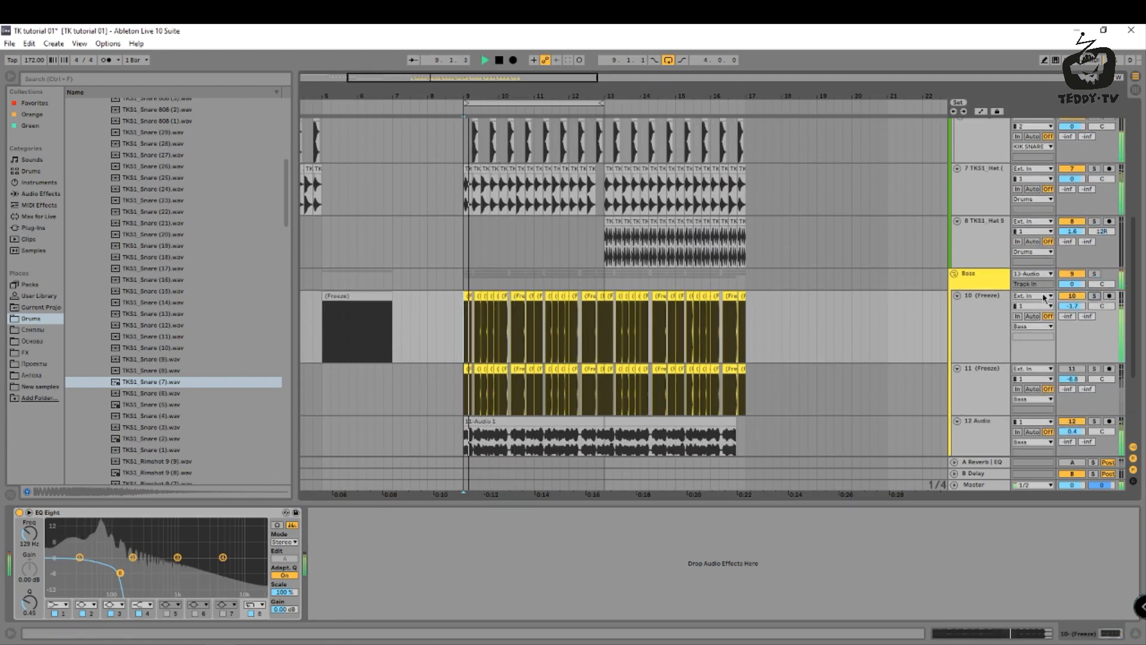
scroll(999, 302, "down", 2)
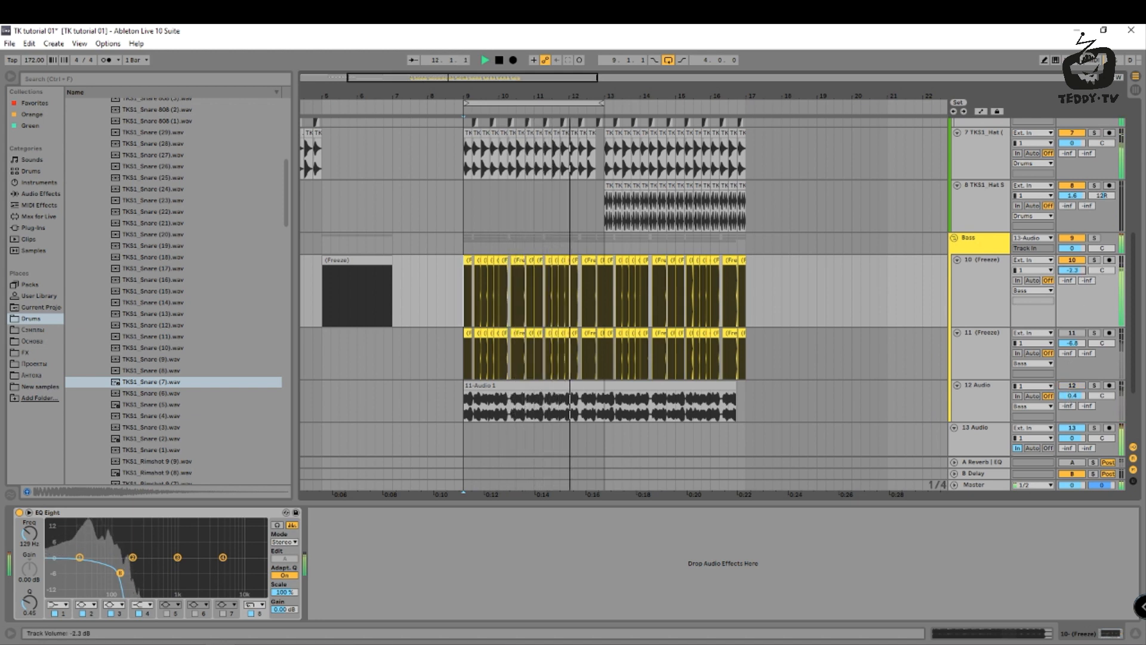
left_click_drag(1072, 269, 1072, 280)
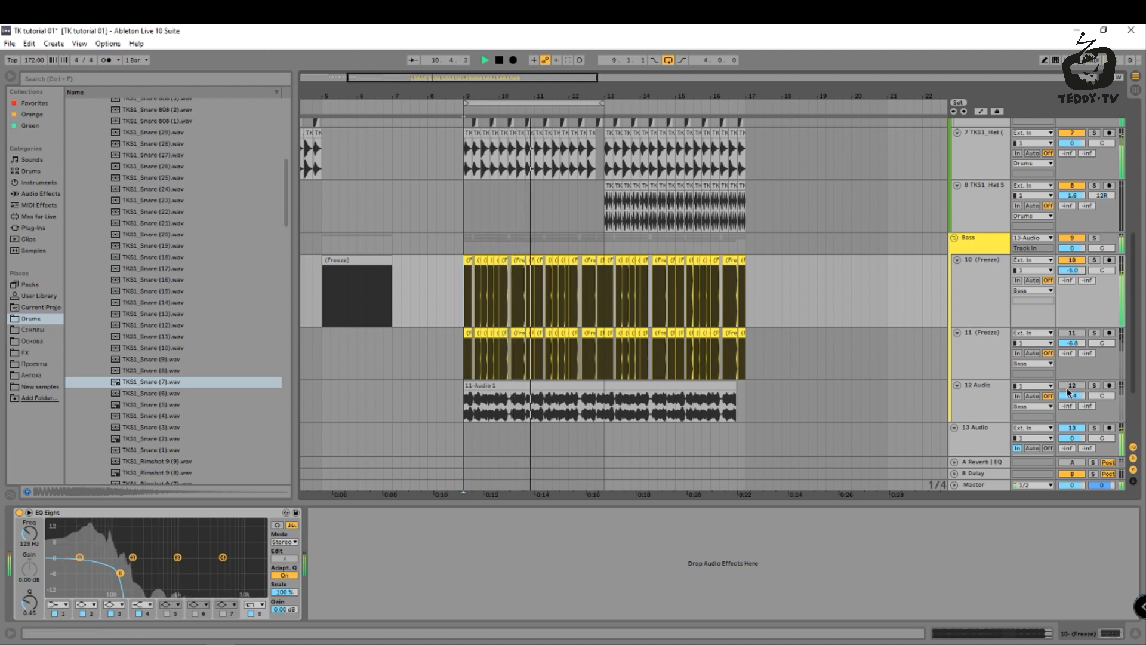
Lower the 12 Audio track's volume to -1.4 dB and extend the loop to cover bars 9 to 17.
left_click_drag(1069, 393, 1069, 384)
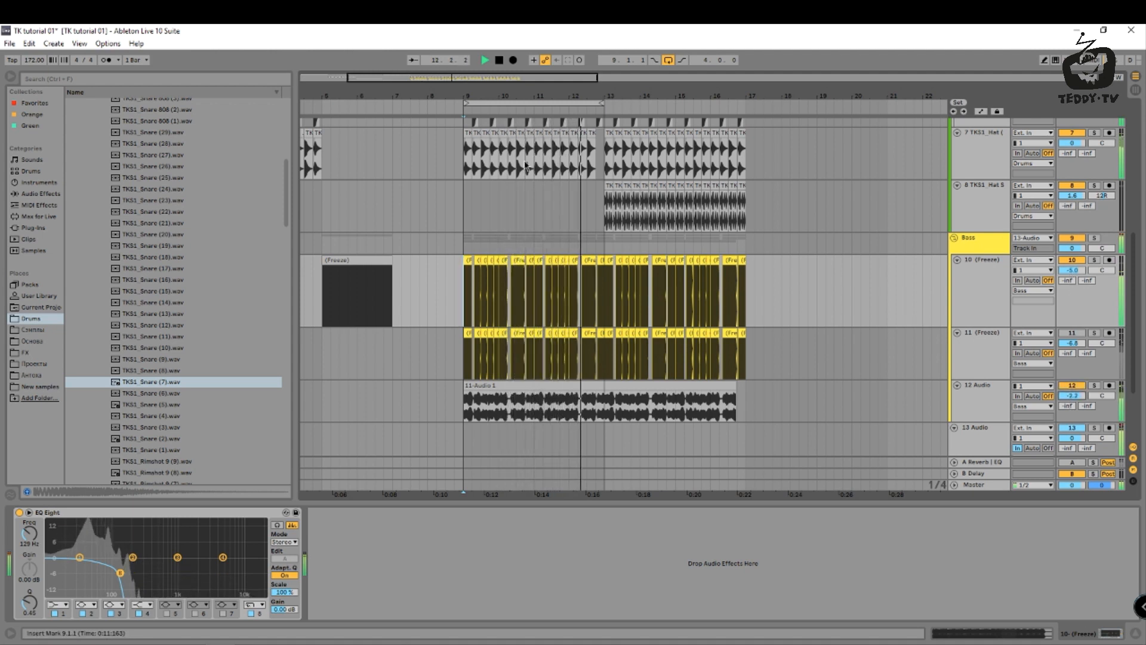
left_click_drag(601, 103, 745, 109)
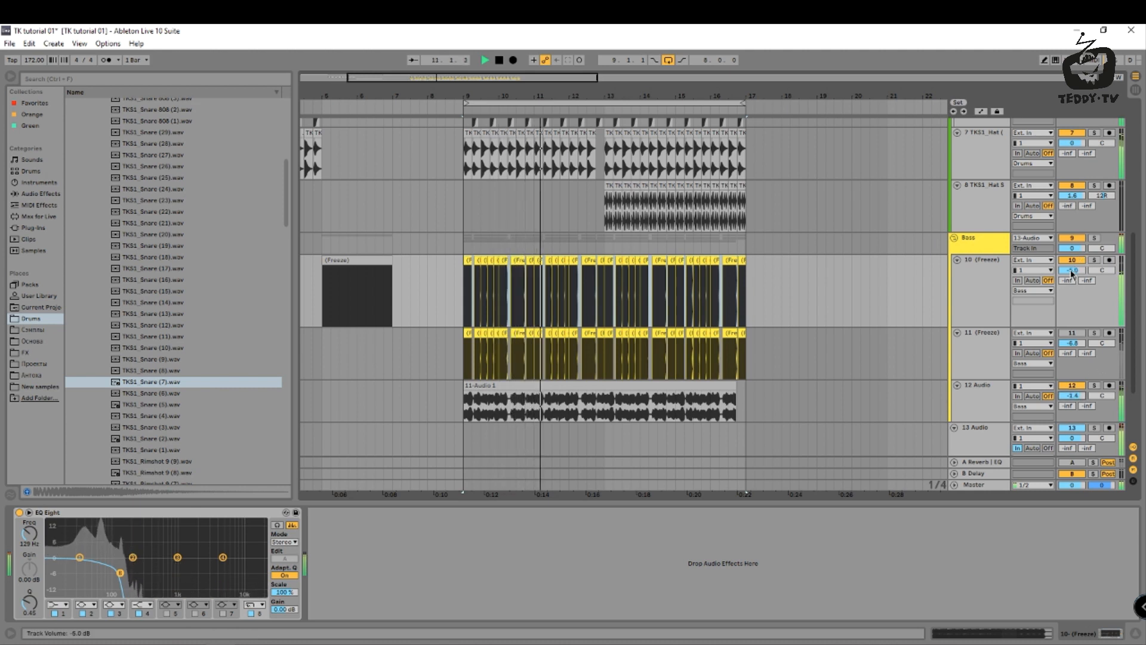
Set the 10 (Freeze) track's volume to -4.4 dB and the 12 Audio track's volume to -0.3 dB.
left_click_drag(1072, 273, 1072, 270)
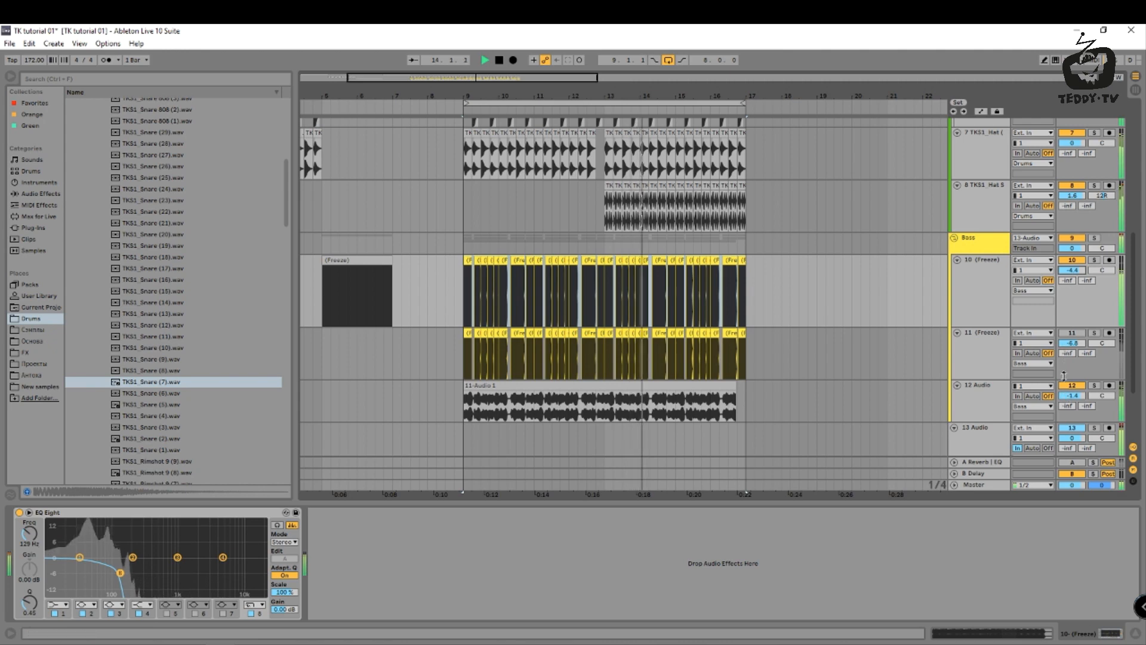
left_click(1067, 397)
left_click_drag(1068, 396, 1068, 392)
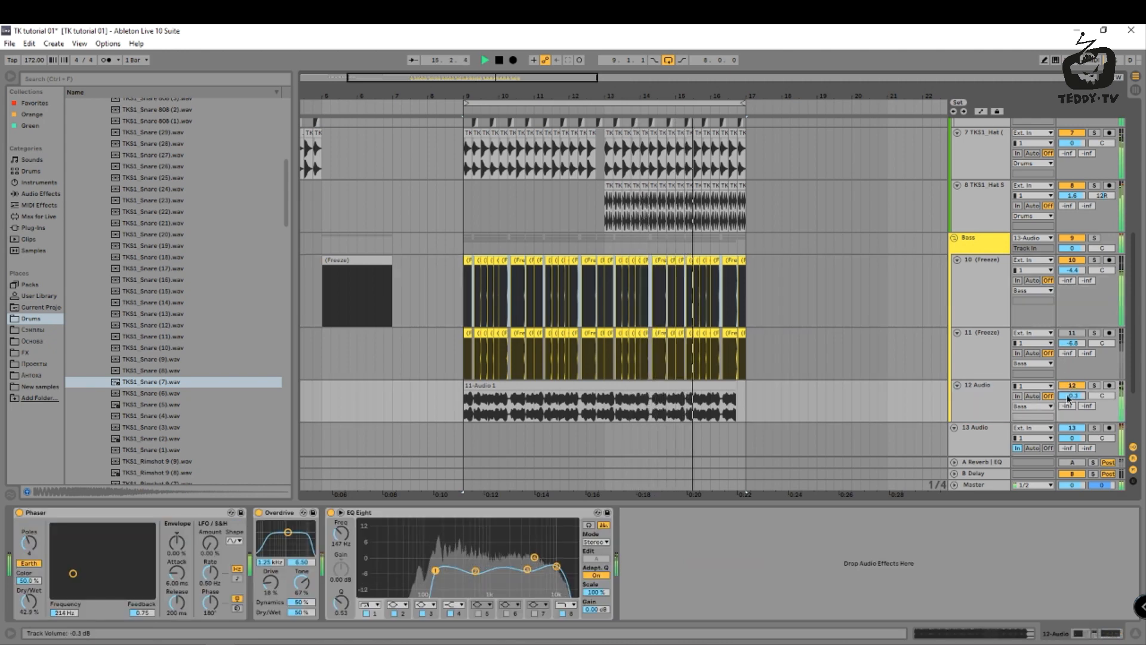